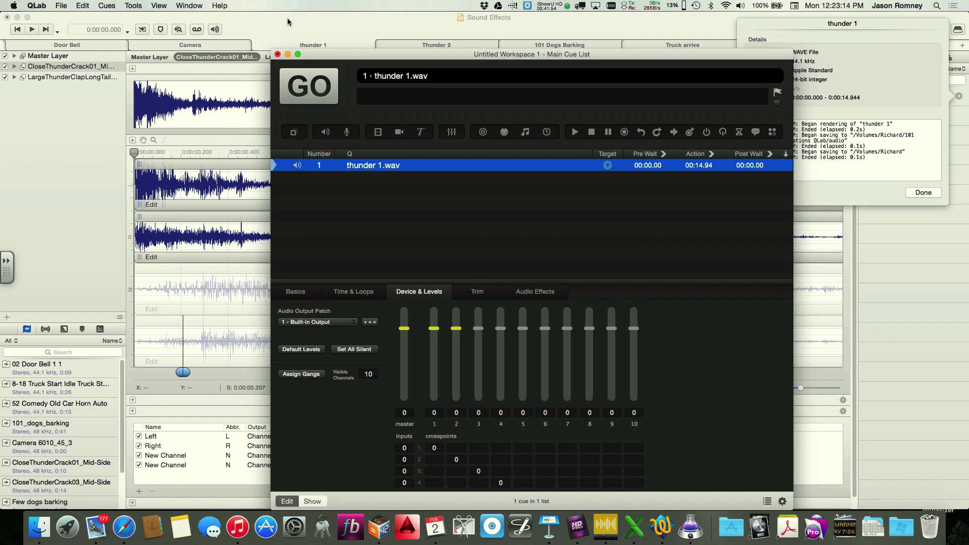
Step: Switch to Triumph, dismiss the thunder 1 export details and show the Thunder 2 workspace
{"action": "left_click", "coordinate": [288, 19]}
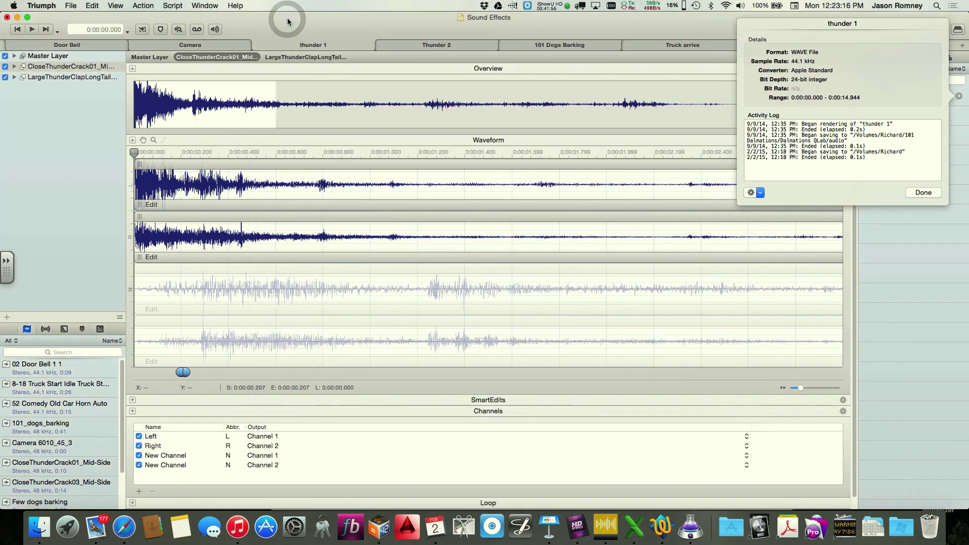
{"action": "left_click", "coordinate": [920, 194]}
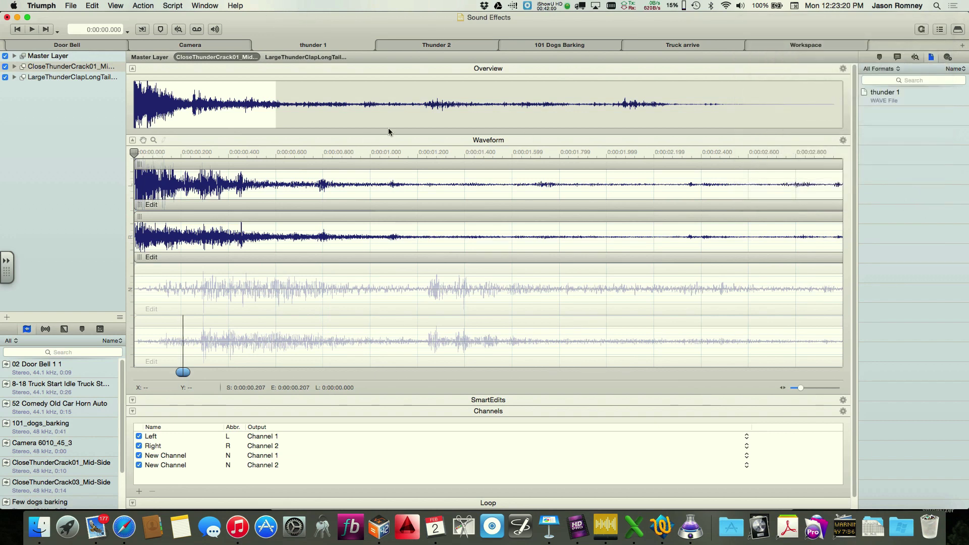
{"action": "left_click", "coordinate": [430, 47]}
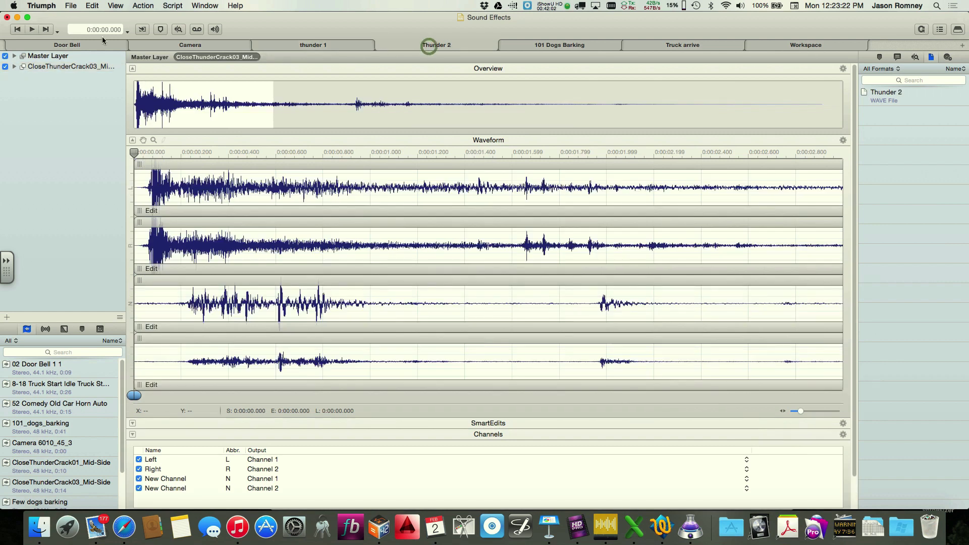
Step: Close the Sound Effects document and quit QLab
{"action": "left_click", "coordinate": [7, 16]}
{"action": "left_click", "coordinate": [452, 103]}
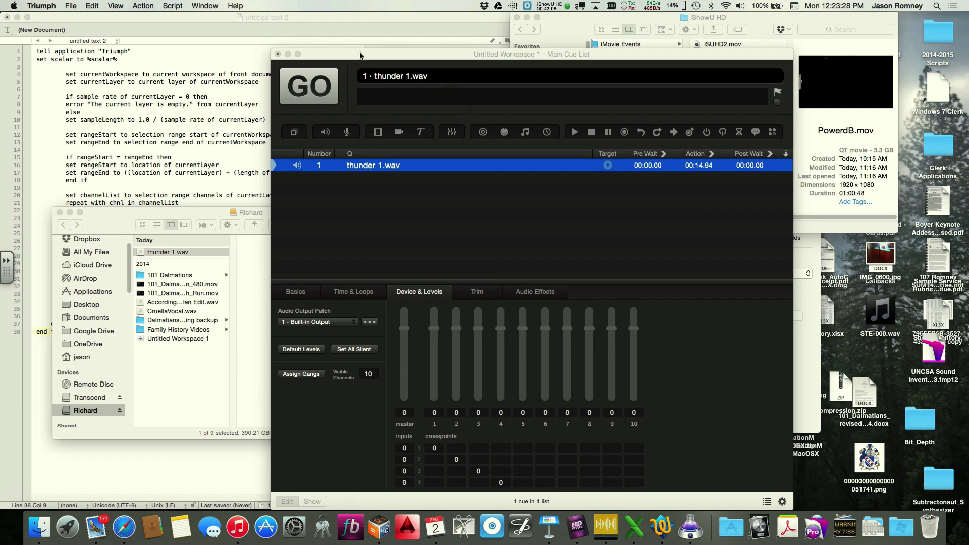
{"action": "key", "text": "super+q"}
{"action": "left_click", "coordinate": [486, 112]}
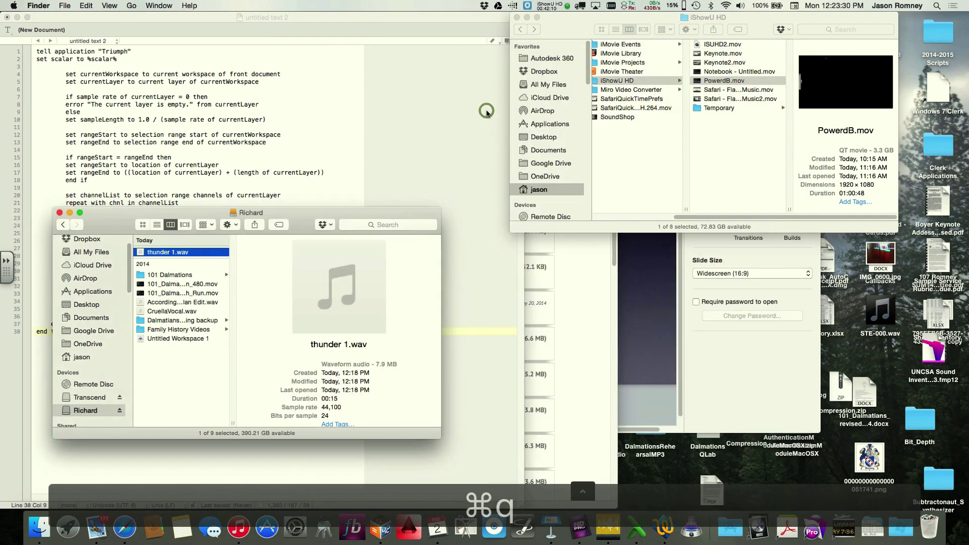
Step: Open the Audio_File_Compression folder from Downloads in Finder and move its window below the iShowU HD window
{"action": "left_click", "coordinate": [868, 528]}
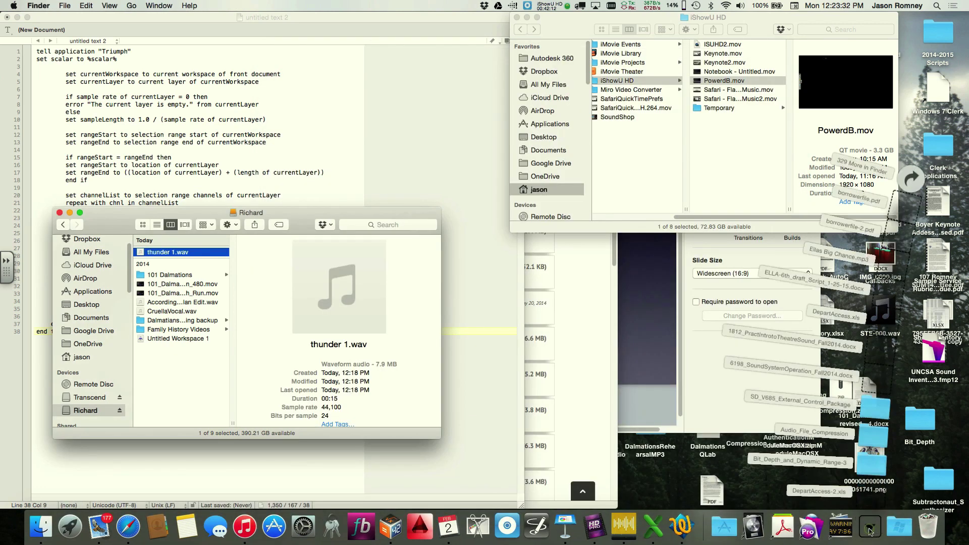
{"action": "left_click", "coordinate": [876, 424]}
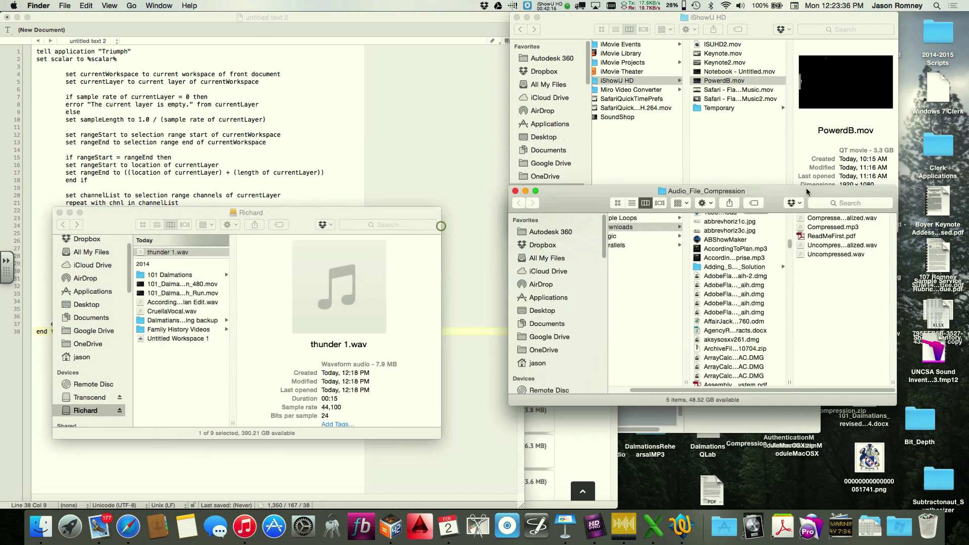
{"action": "left_click_drag", "start_coordinate": [806, 192], "coordinate": [843, 240]}
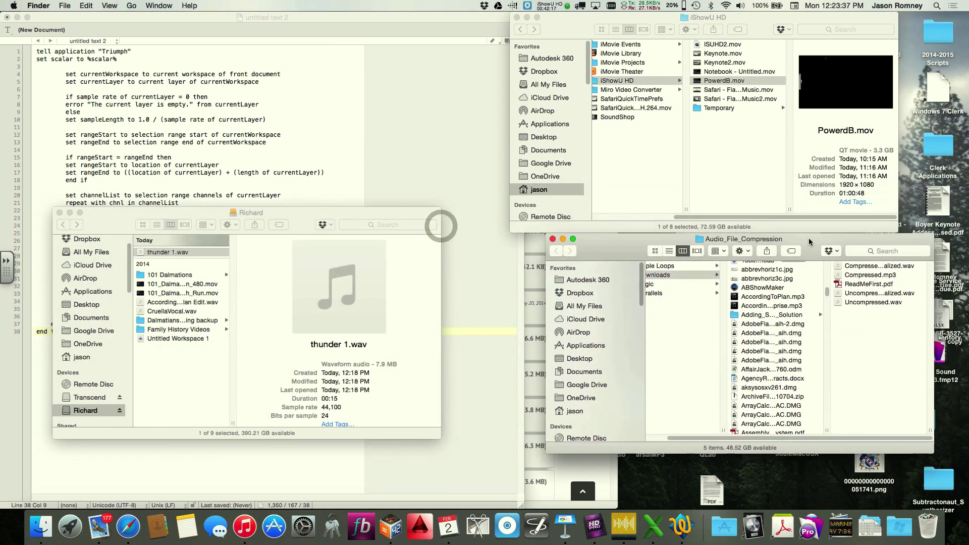
Step: Switch to Triumph and size its empty untitled document so the Audio_File_Compression files stay reachable beside it
{"action": "left_click", "coordinate": [626, 528]}
{"action": "left_click_drag", "start_coordinate": [518, 337], "coordinate": [804, 525]}
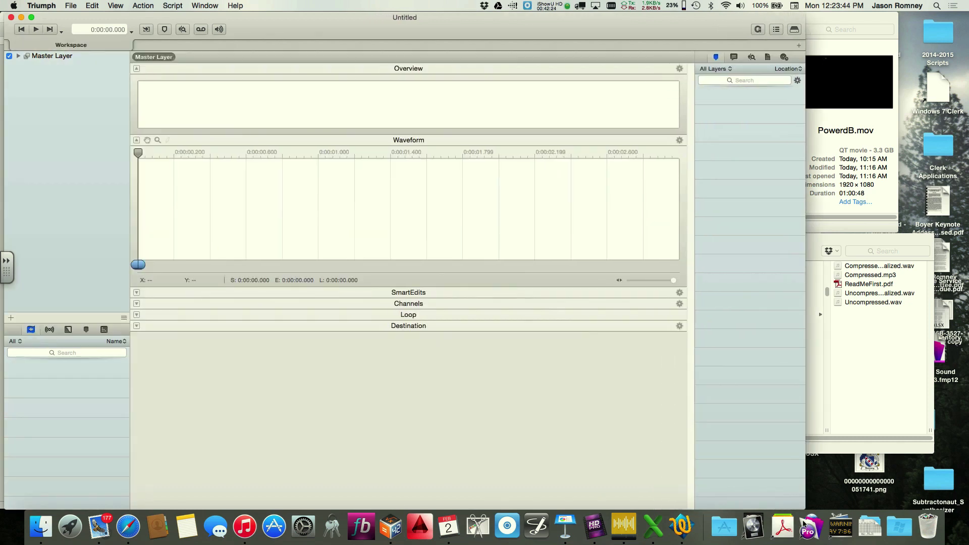
{"action": "left_click", "coordinate": [880, 325]}
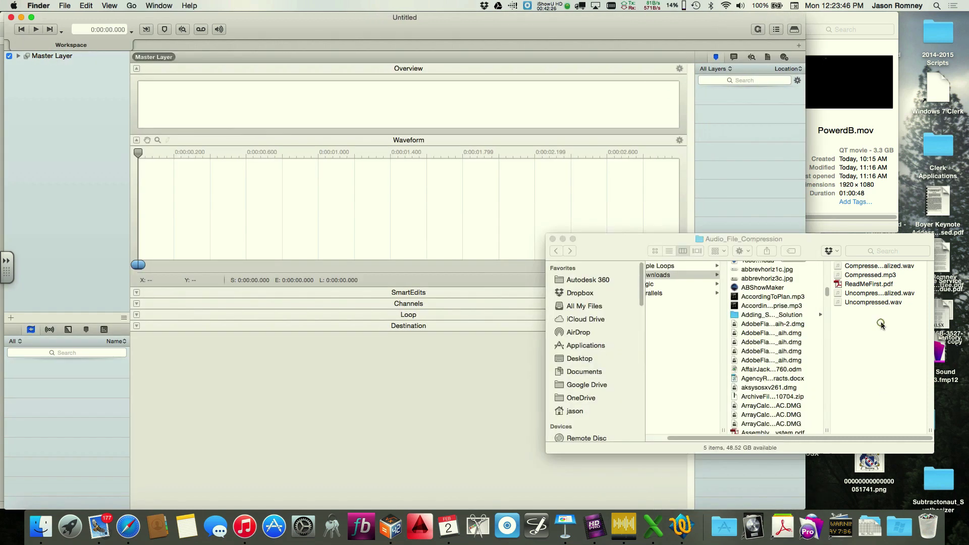
Step: Import Uncompressed.wav and Compressed.mp3 from the Audio_File_Compression folder into the untitled Triumph document's source list
{"action": "left_click", "coordinate": [877, 302]}
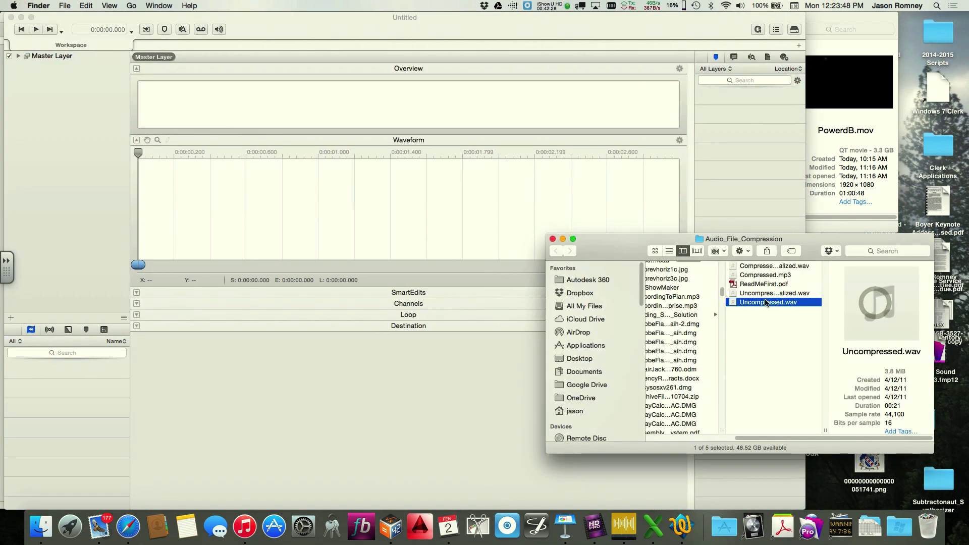
{"action": "left_click_drag", "start_coordinate": [767, 305], "coordinate": [49, 431]}
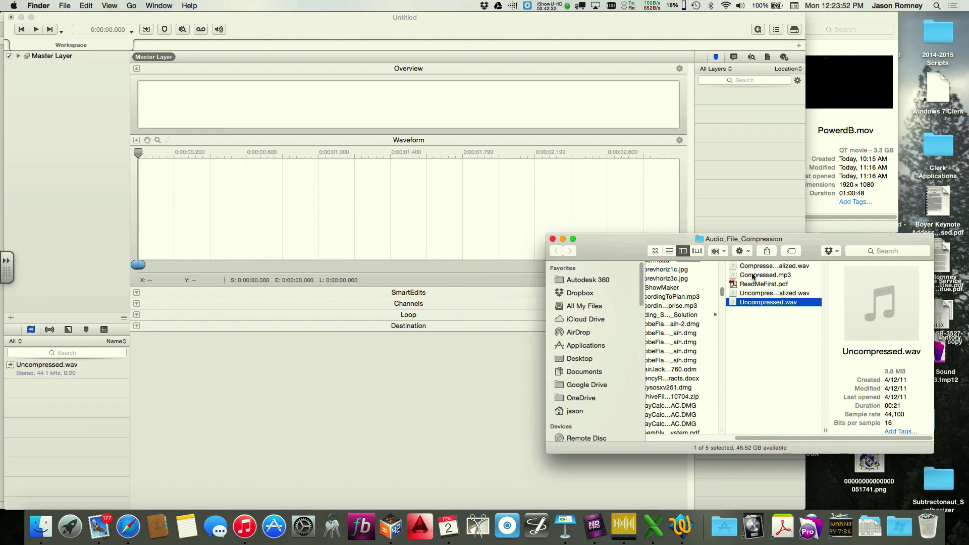
{"action": "left_click_drag", "start_coordinate": [754, 277], "coordinate": [42, 425]}
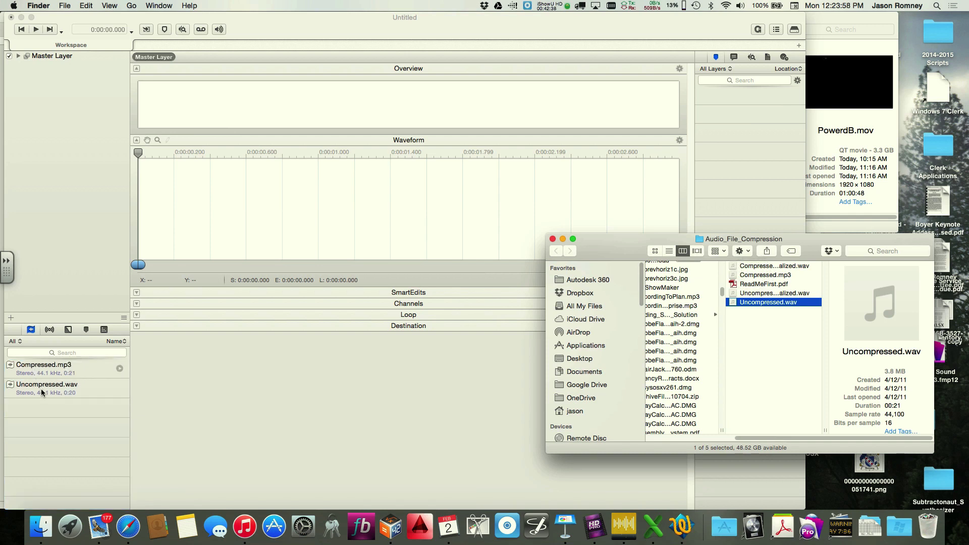
Step: Add Uncompressed.wav to the workspace as a new layer under the Master Layer
{"action": "left_click", "coordinate": [33, 440]}
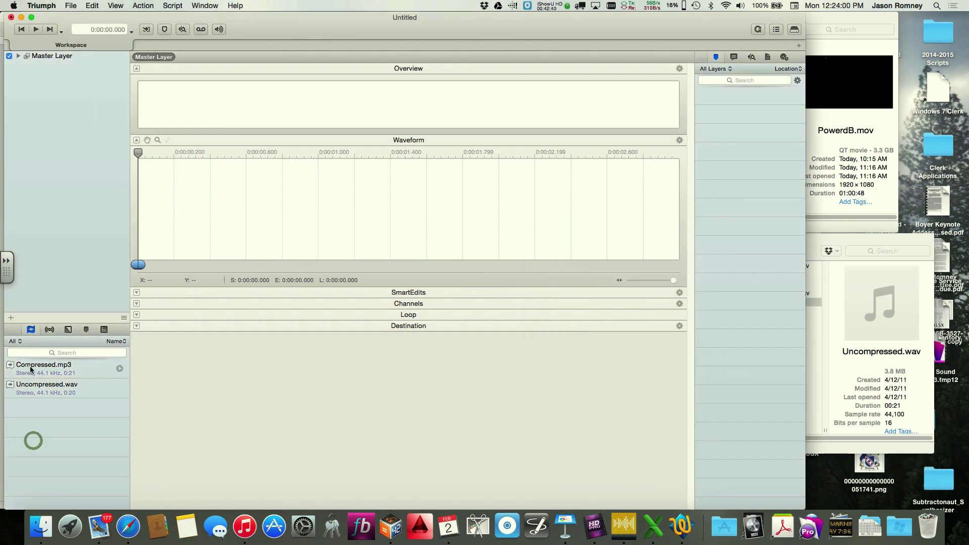
{"action": "left_click", "coordinate": [44, 390]}
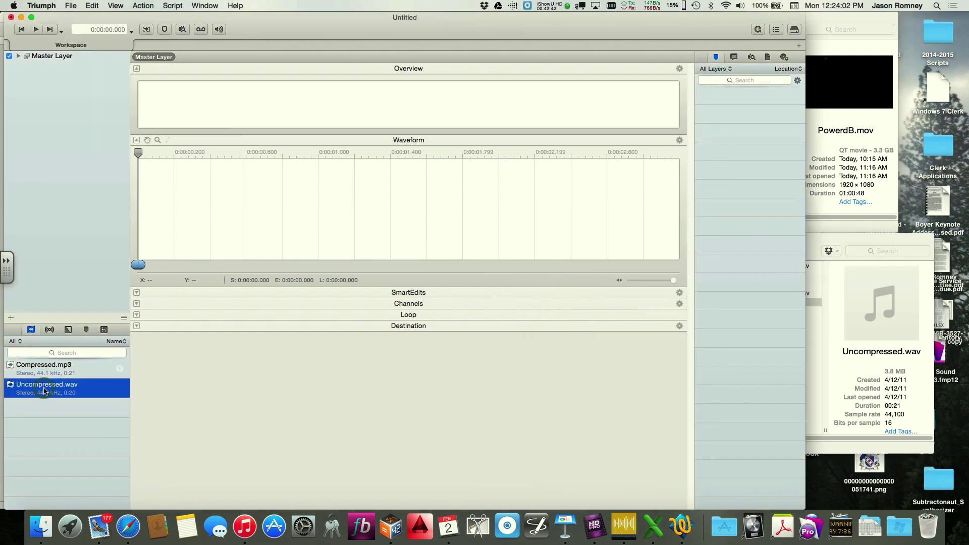
{"action": "left_click_drag", "start_coordinate": [45, 390], "coordinate": [56, 86]}
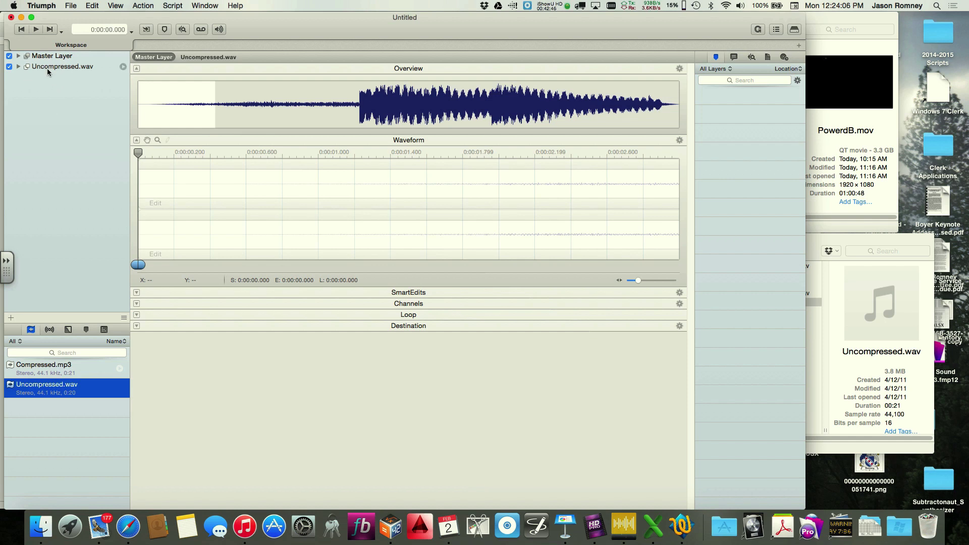
Step: Play the Uncompressed.wav layer from the start and show its entire waveform
{"action": "key", "text": "space"}
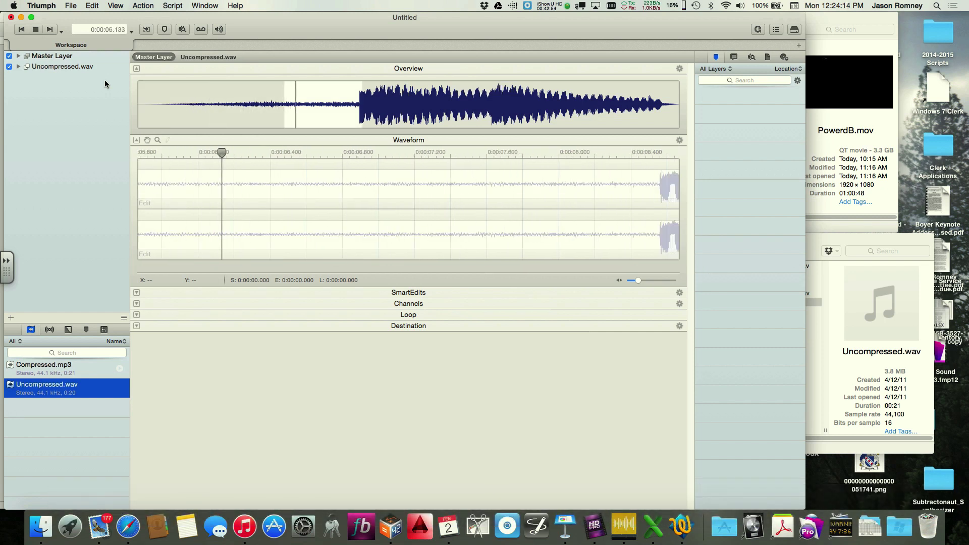
{"action": "left_click", "coordinate": [86, 66]}
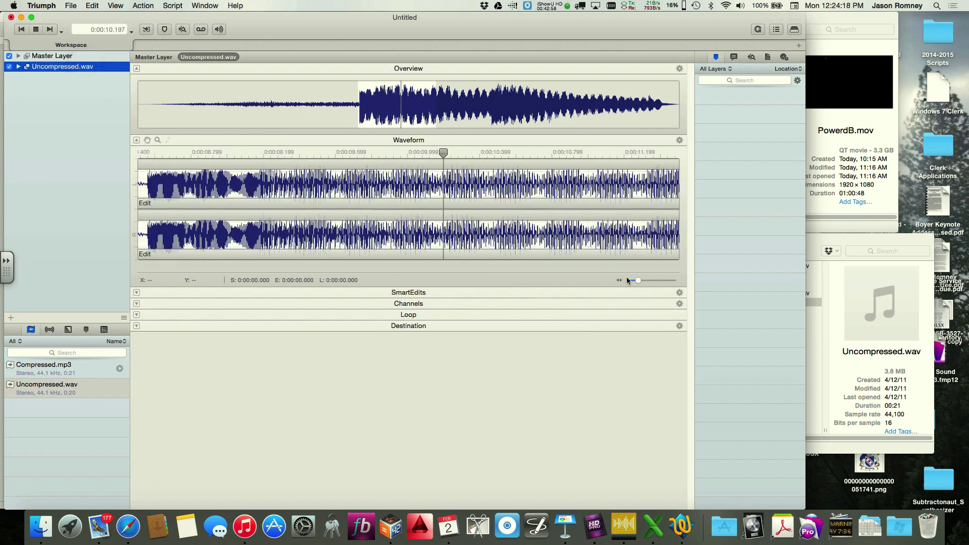
{"action": "left_click_drag", "start_coordinate": [637, 280], "coordinate": [628, 280]}
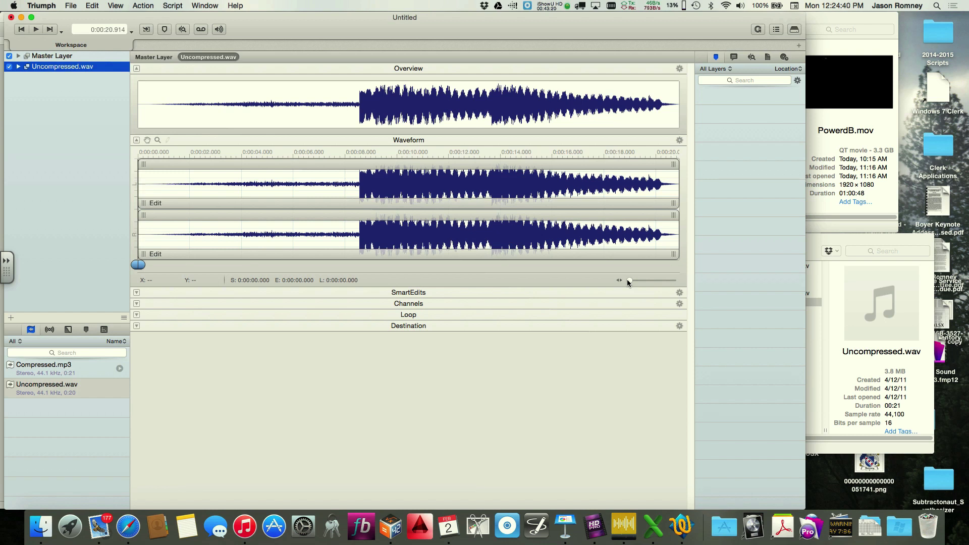
Step: Add Compressed.mp3 to the workspace as another layer and select that layer
{"action": "left_click", "coordinate": [29, 368]}
{"action": "left_click_drag", "start_coordinate": [45, 368], "coordinate": [72, 246]}
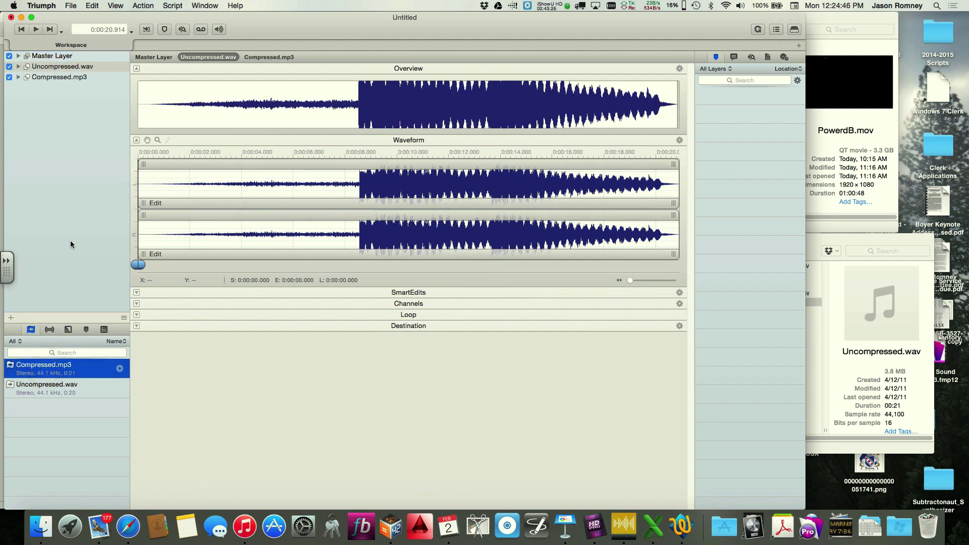
{"action": "left_click", "coordinate": [38, 78]}
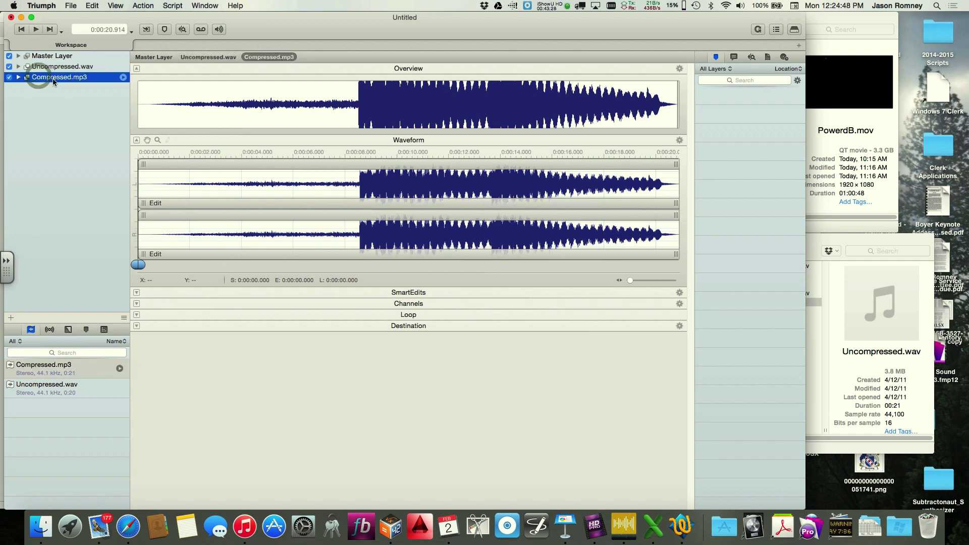
Step: Disable the Uncompressed.wav layer and listen to Compressed.mp3 alone from the start
{"action": "left_click", "coordinate": [9, 67]}
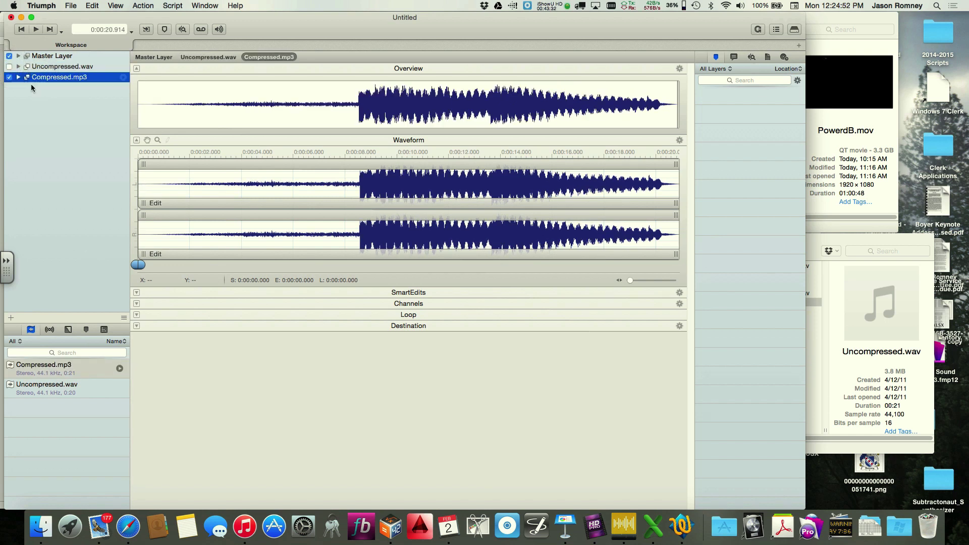
{"action": "left_click", "coordinate": [238, 153]}
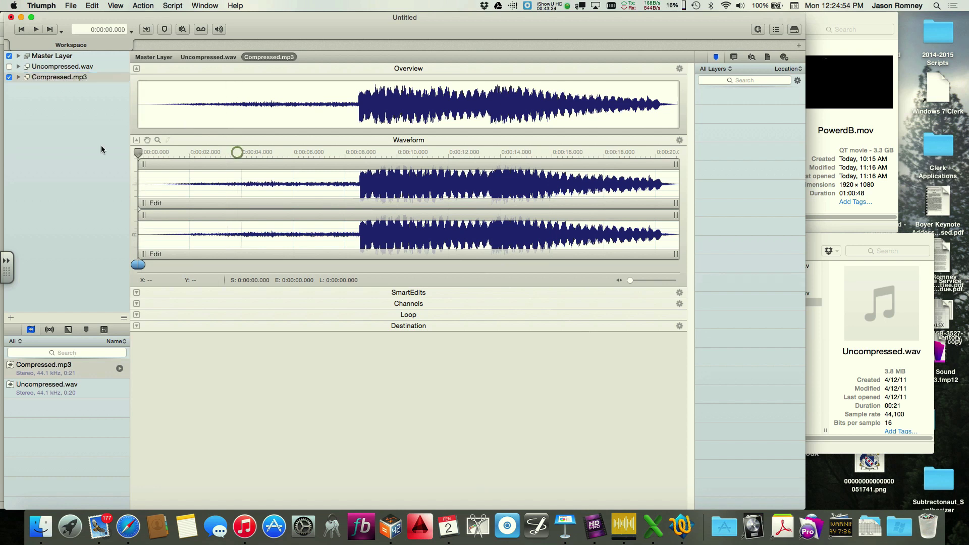
{"action": "key", "text": "space"}
{"action": "key", "text": "space"}
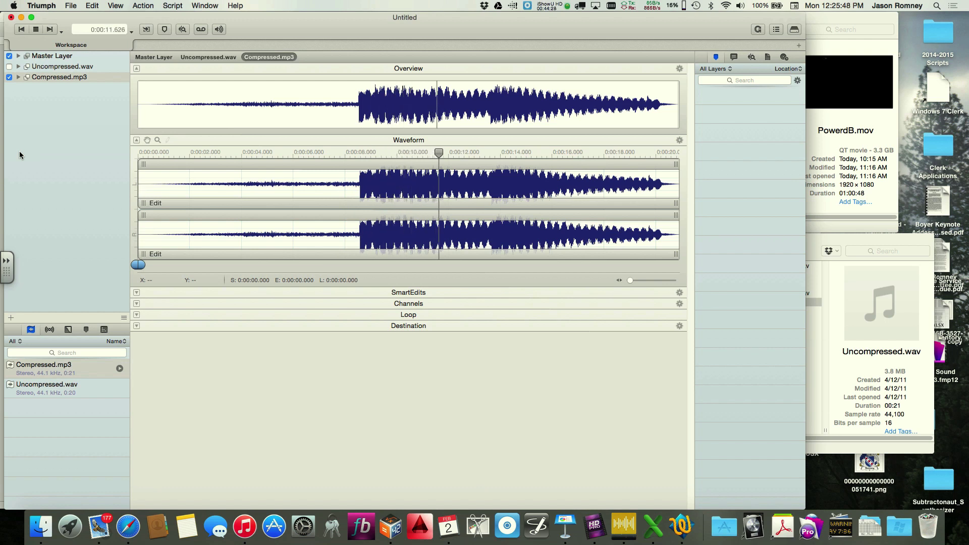
{"action": "key", "text": "space"}
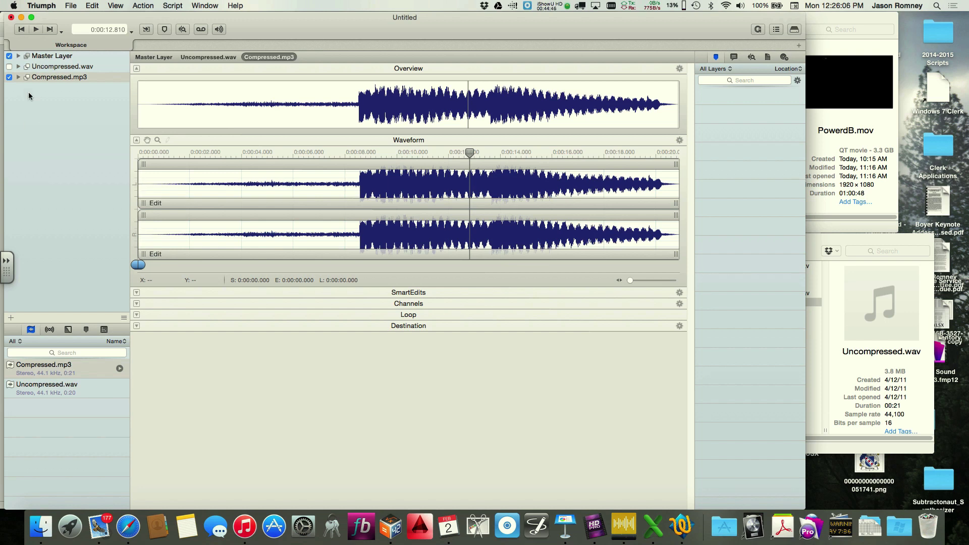
Step: Disable the Compressed.mp3 layer, enable Uncompressed.wav instead and make the waveform display taller
{"action": "left_click", "coordinate": [9, 77]}
{"action": "left_click", "coordinate": [9, 67]}
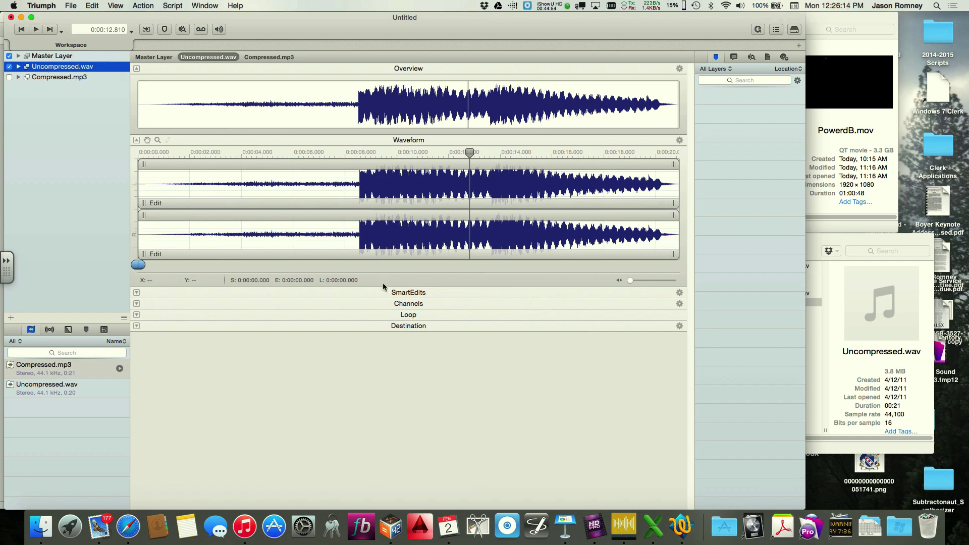
{"action": "left_click_drag", "start_coordinate": [382, 287], "coordinate": [380, 364]}
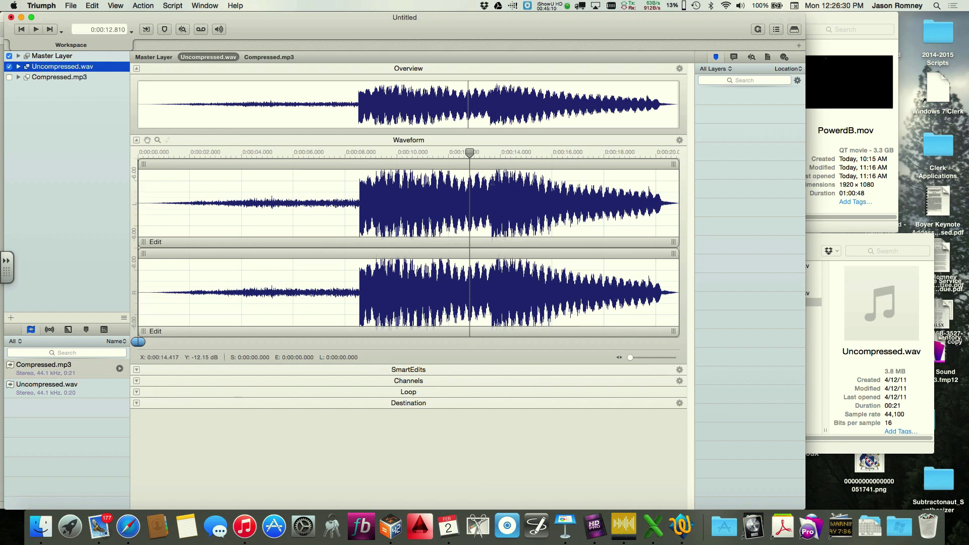
Step: Turn on separate channel selection and separate channel editing for SmartEdits in the waveform options
{"action": "left_click", "coordinate": [679, 141]}
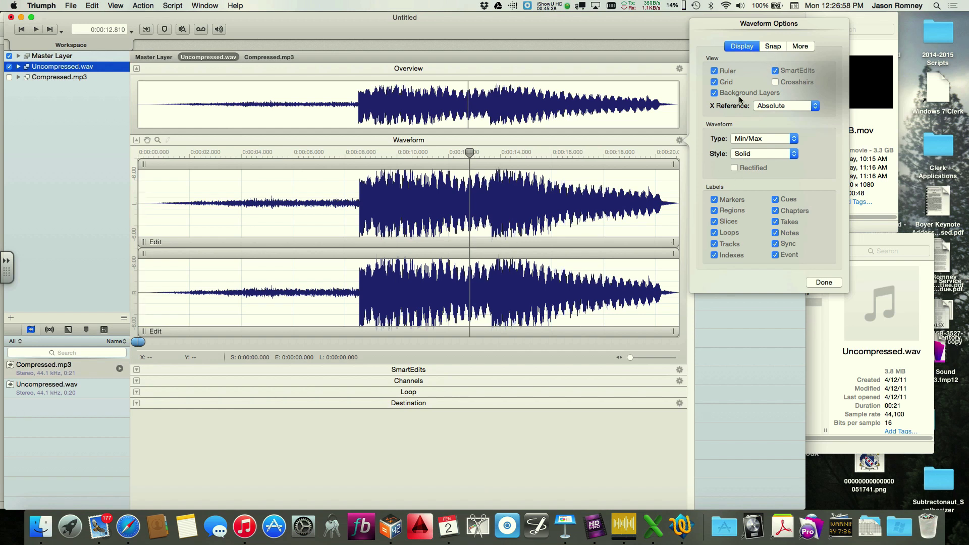
{"action": "left_click", "coordinate": [773, 46]}
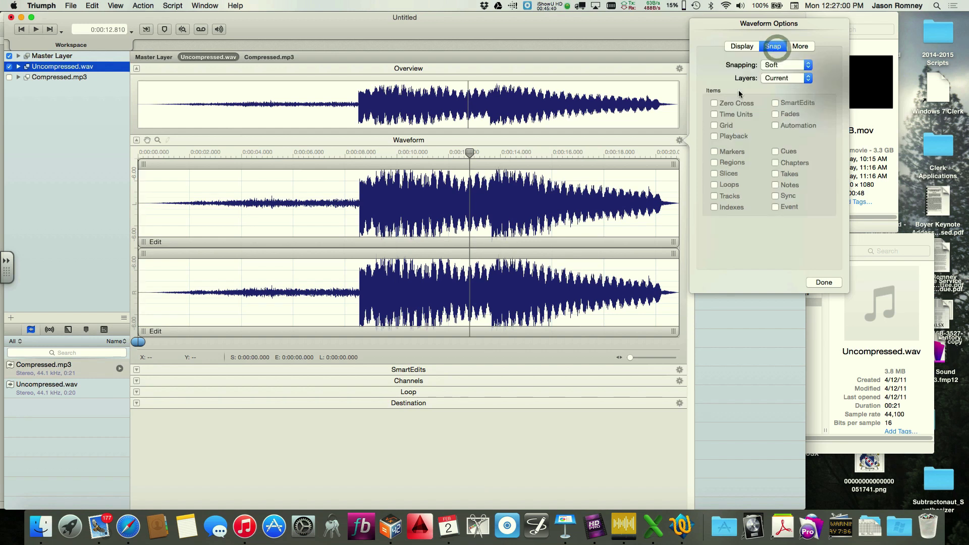
{"action": "left_click", "coordinate": [802, 46]}
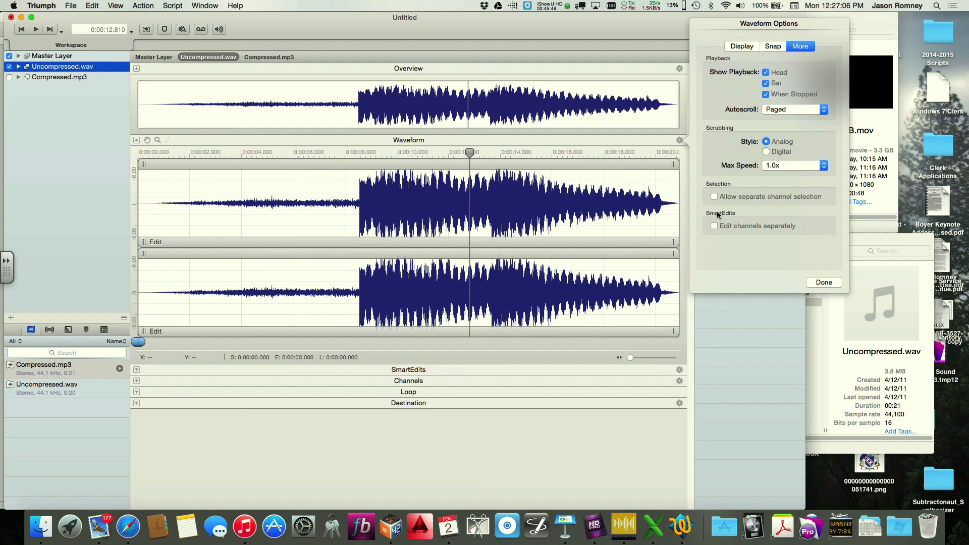
{"action": "left_click", "coordinate": [714, 197]}
{"action": "left_click", "coordinate": [713, 225]}
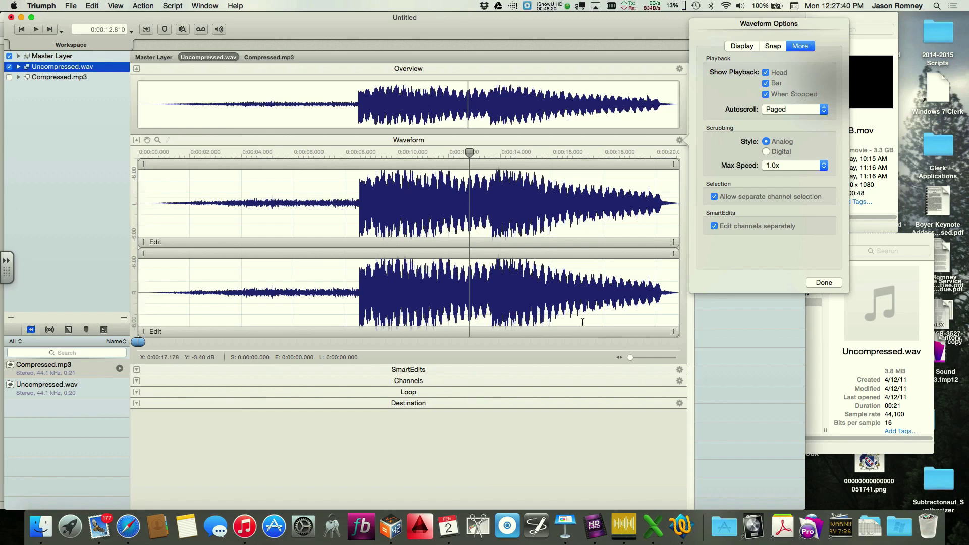
{"action": "left_click", "coordinate": [824, 282]}
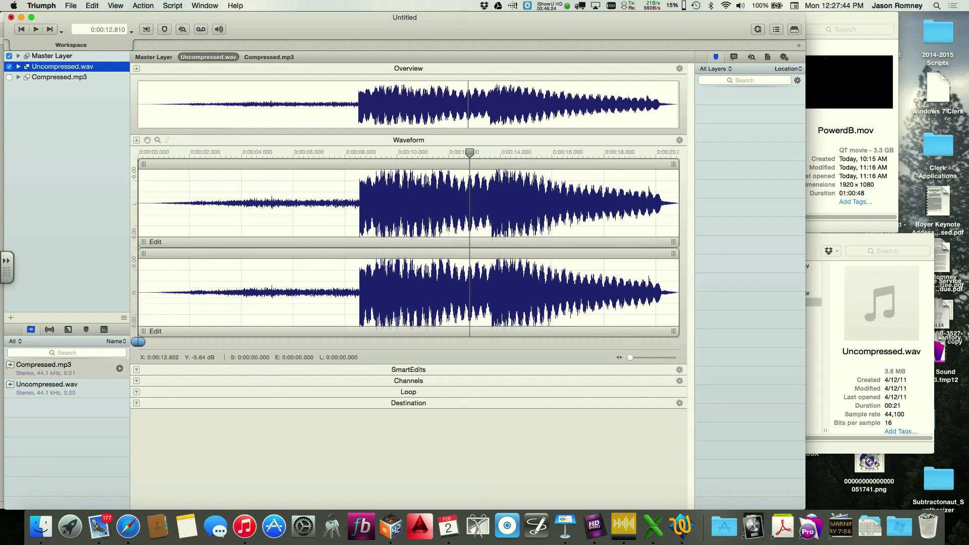
Step: Select the left and right channels of Uncompressed.wav alternately, ending with only the right channel selected
{"action": "double_click", "coordinate": [447, 165]}
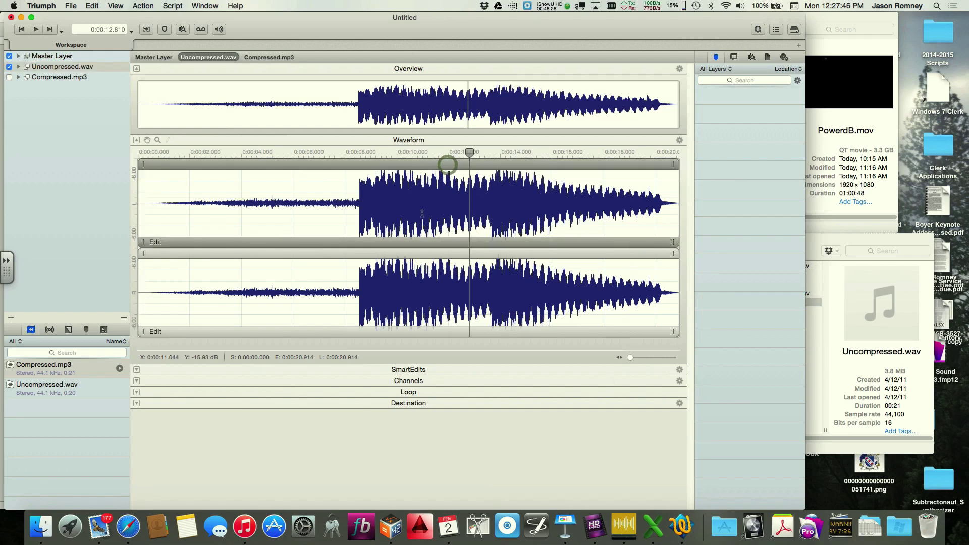
{"action": "left_click", "coordinate": [416, 254]}
{"action": "left_click", "coordinate": [407, 165]}
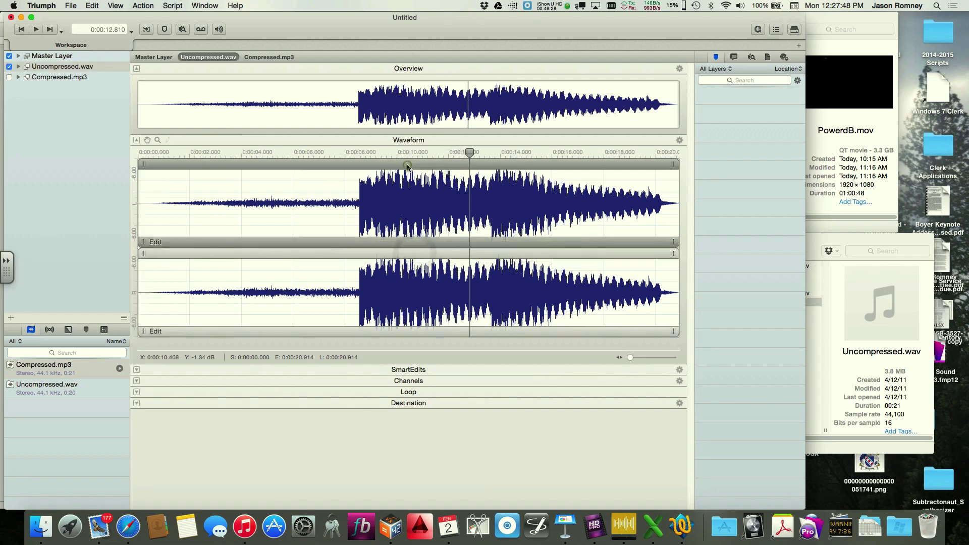
{"action": "left_click", "coordinate": [409, 254]}
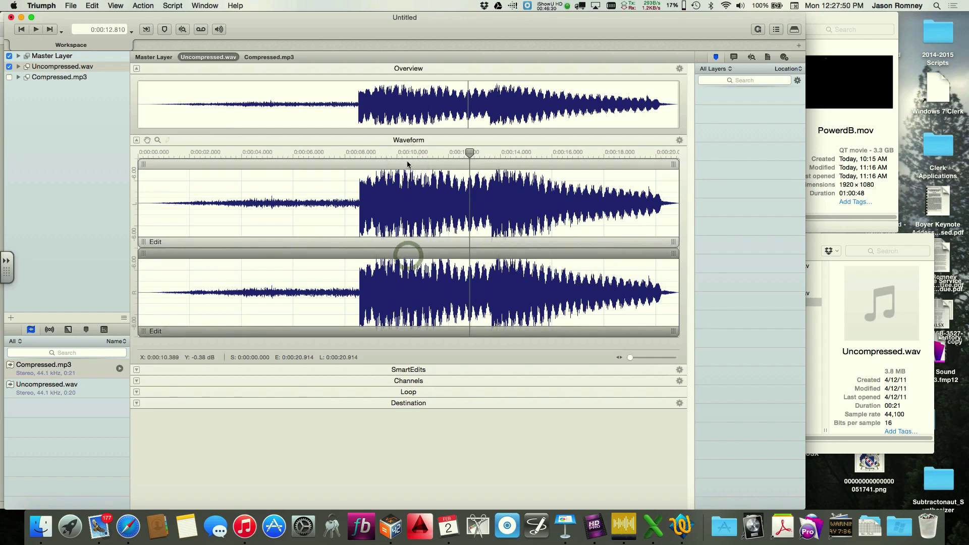
{"action": "left_click", "coordinate": [407, 164]}
{"action": "left_click", "coordinate": [445, 257]}
{"action": "left_click", "coordinate": [123, 78]}
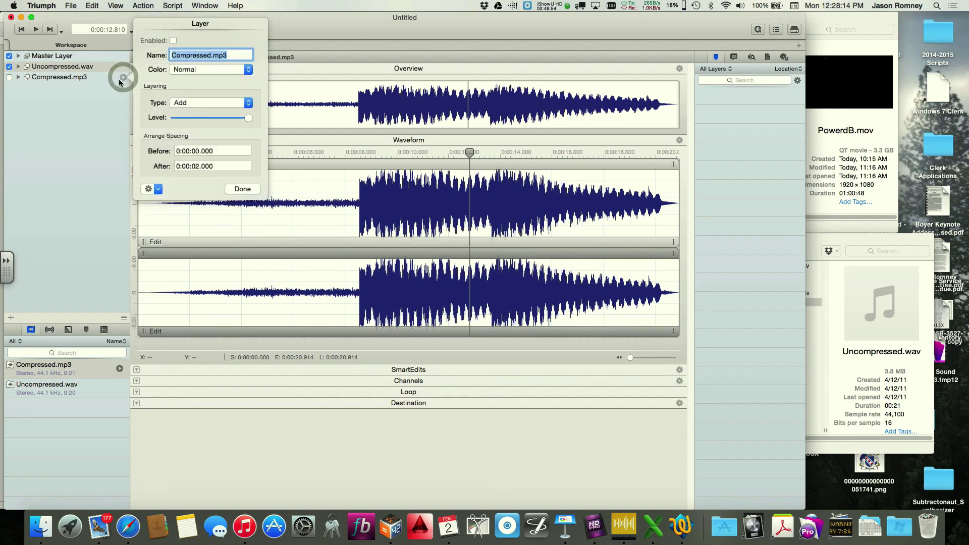
{"action": "left_click", "coordinate": [122, 68]}
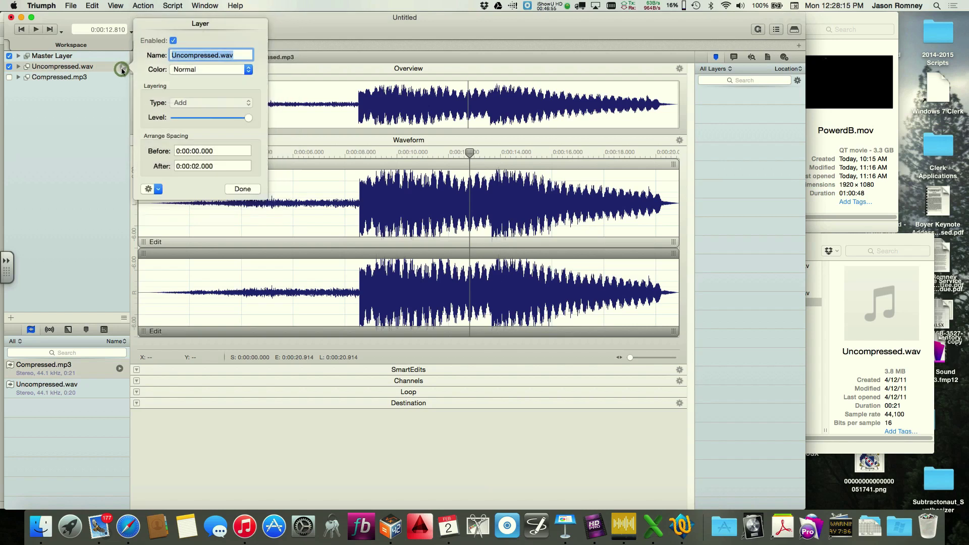
{"action": "left_click", "coordinate": [119, 368]}
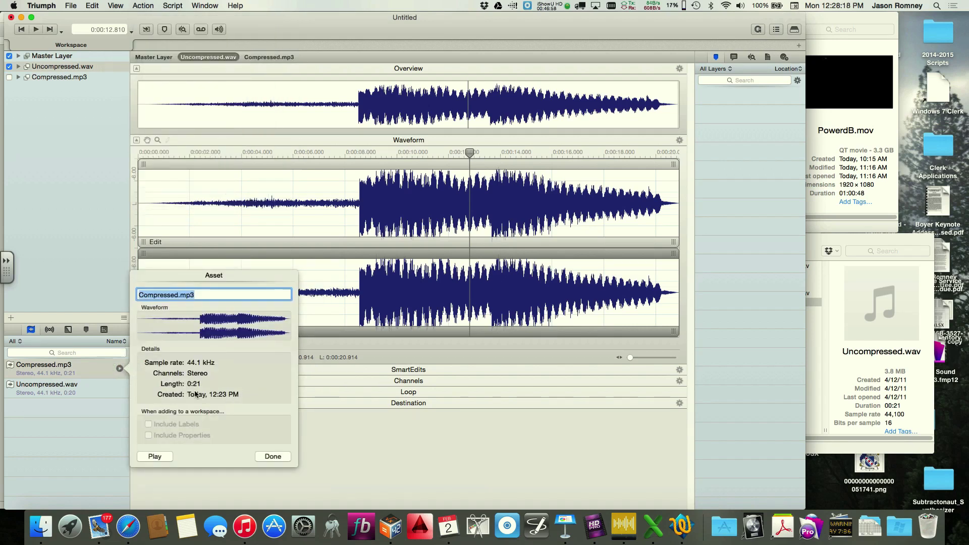
{"action": "key", "text": "Return"}
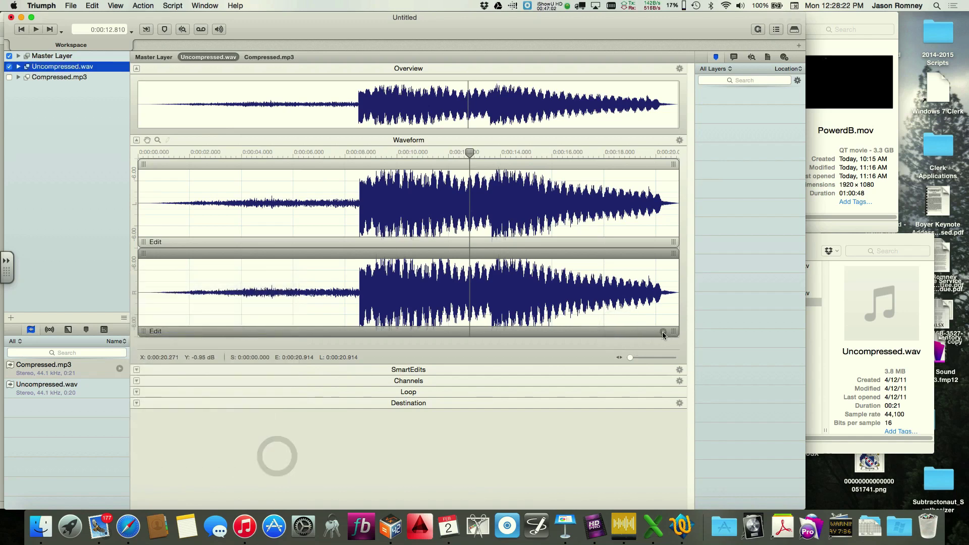
Step: Invert the polarity of the right channel's SmartEdit in Uncompressed.wav
{"action": "left_click", "coordinate": [662, 332]}
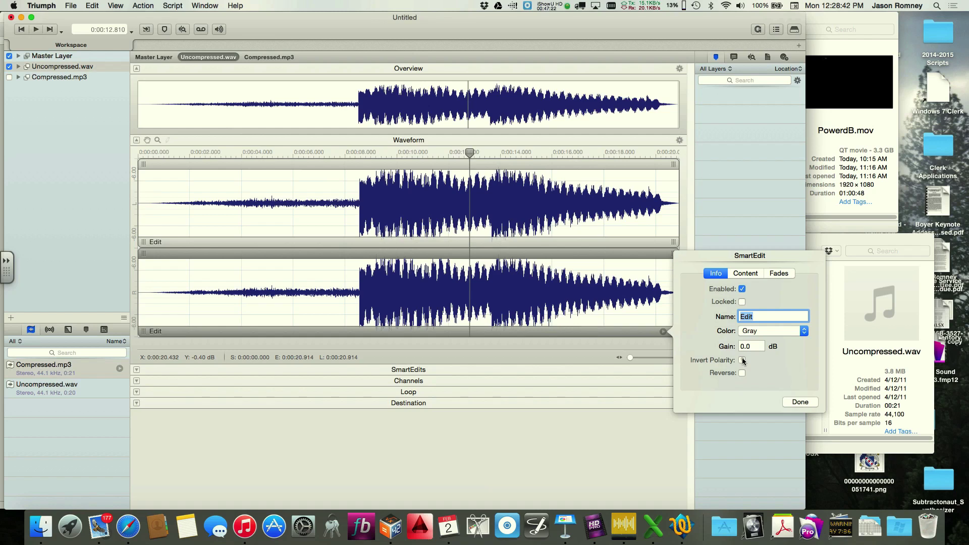
{"action": "left_click", "coordinate": [741, 360]}
{"action": "left_click", "coordinate": [742, 360]}
{"action": "left_click", "coordinate": [742, 360]}
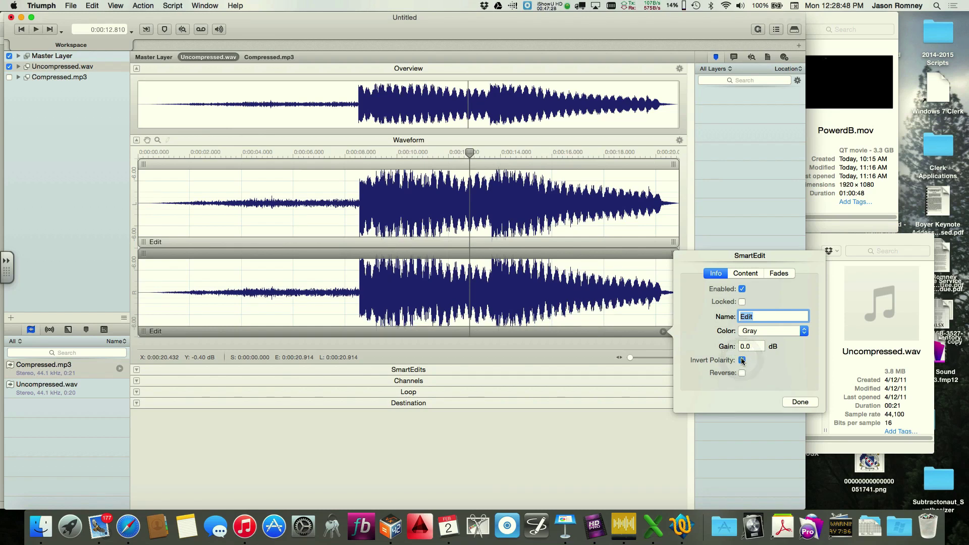
{"action": "left_click", "coordinate": [800, 402]}
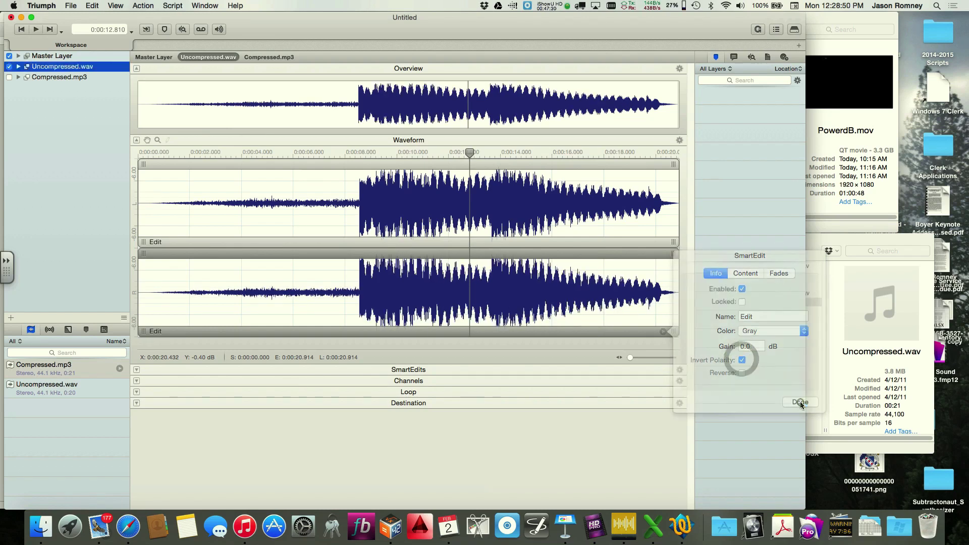
{"action": "left_click", "coordinate": [800, 402]}
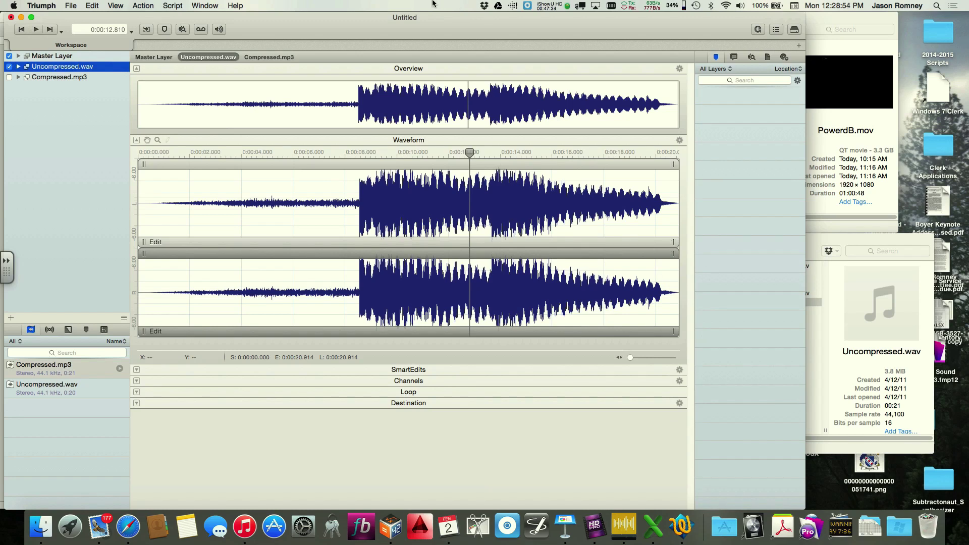
Step: Flatten the Uncompressed.wav layer to a new layer as mono
{"action": "left_click", "coordinate": [106, 69]}
{"action": "left_click", "coordinate": [138, 6]}
{"action": "mouse_move", "coordinate": [141, 23]}
{"action": "mouse_move", "coordinate": [145, 59]}
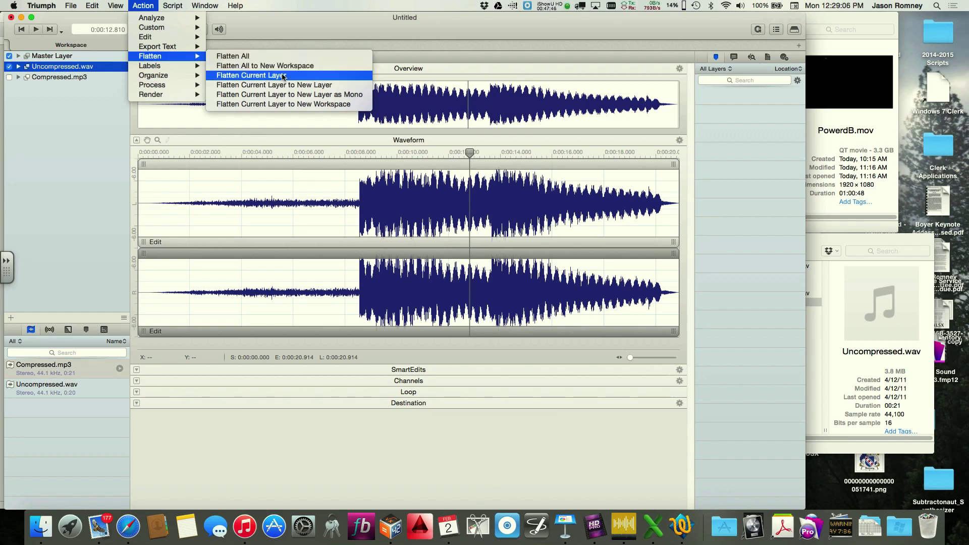
{"action": "left_click", "coordinate": [325, 97]}
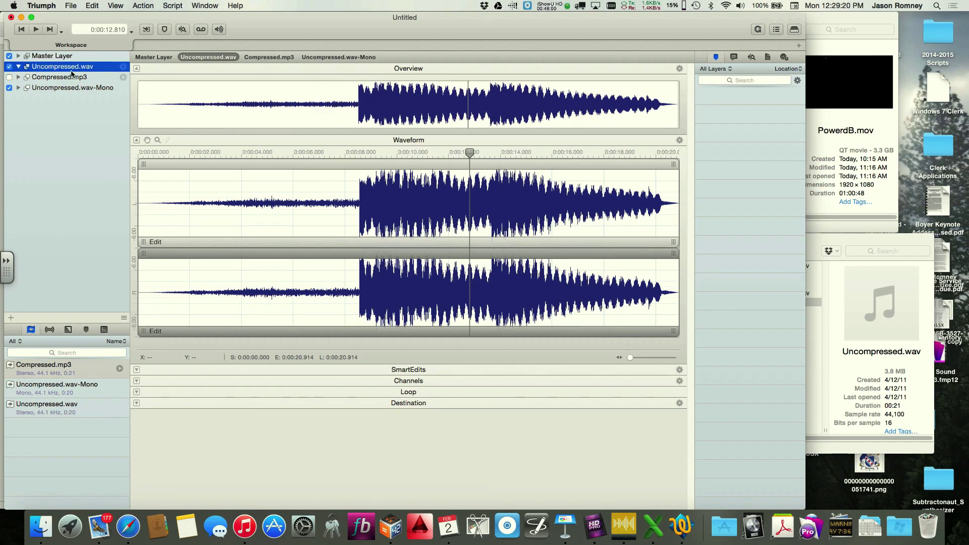
Step: Disable the Uncompressed.wav layer and make the new mono layer the current one
{"action": "left_click", "coordinate": [60, 89]}
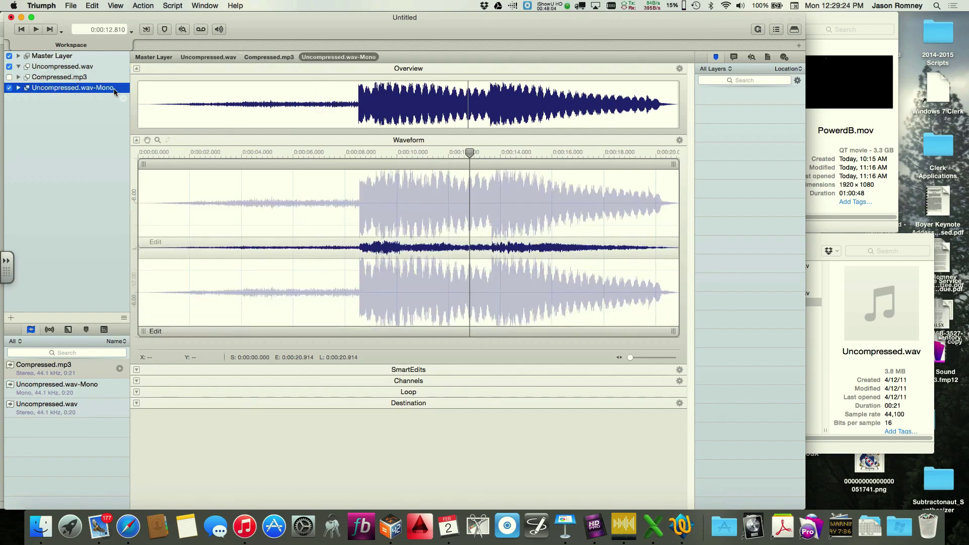
{"action": "left_click", "coordinate": [9, 67]}
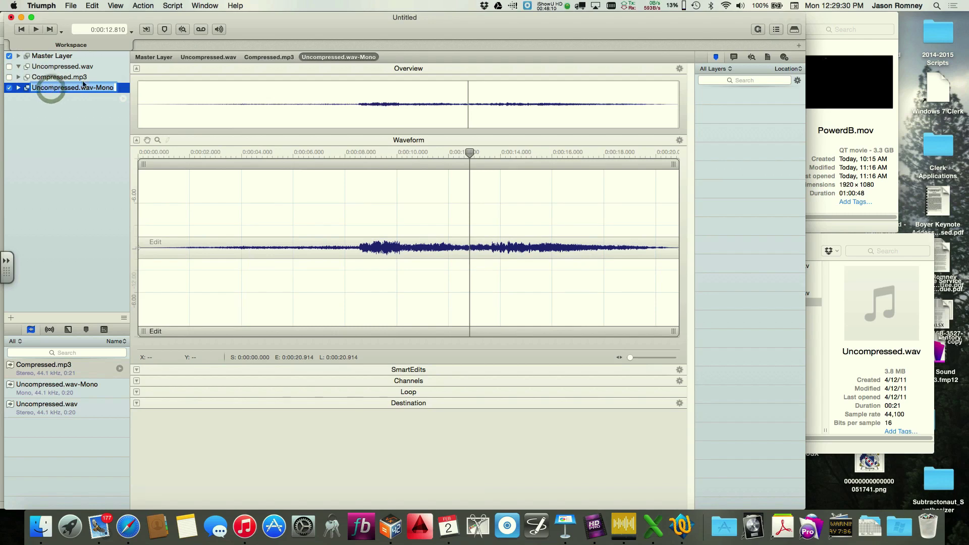
{"action": "left_click", "coordinate": [78, 122]}
{"action": "left_click", "coordinate": [52, 88]}
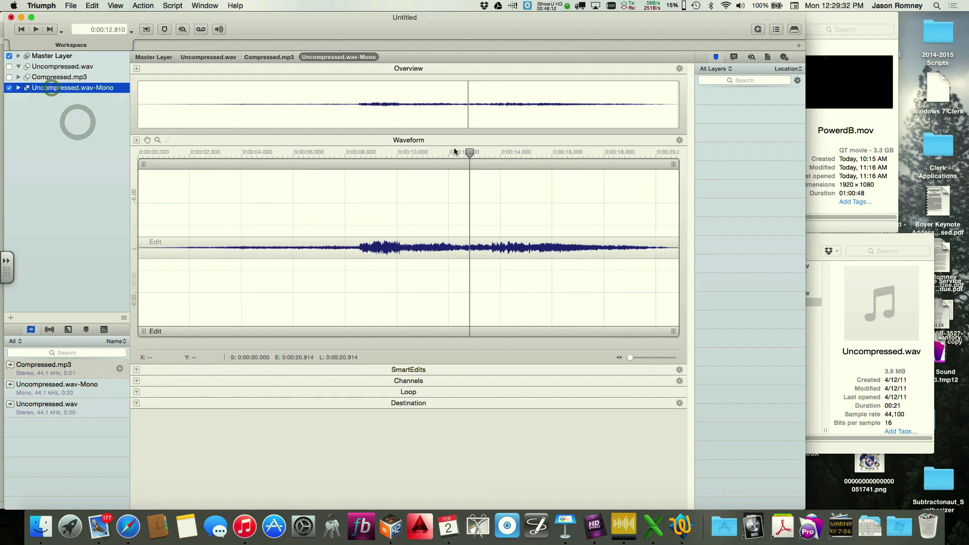
Step: Listen to the opening of the Uncompressed.wav-Mono layer from the start, stopping at about 11 seconds
{"action": "left_click_drag", "start_coordinate": [468, 151], "coordinate": [123, 165]}
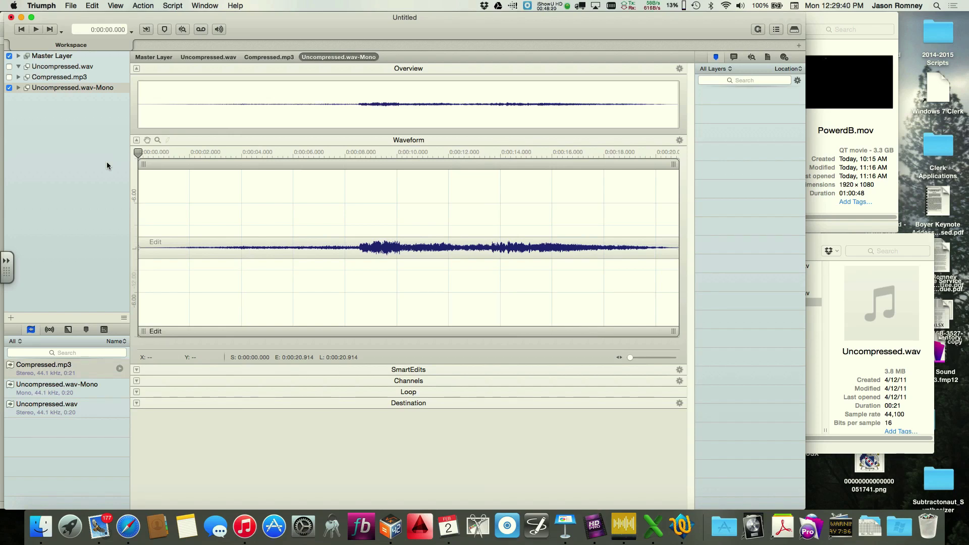
{"action": "key", "text": "space"}
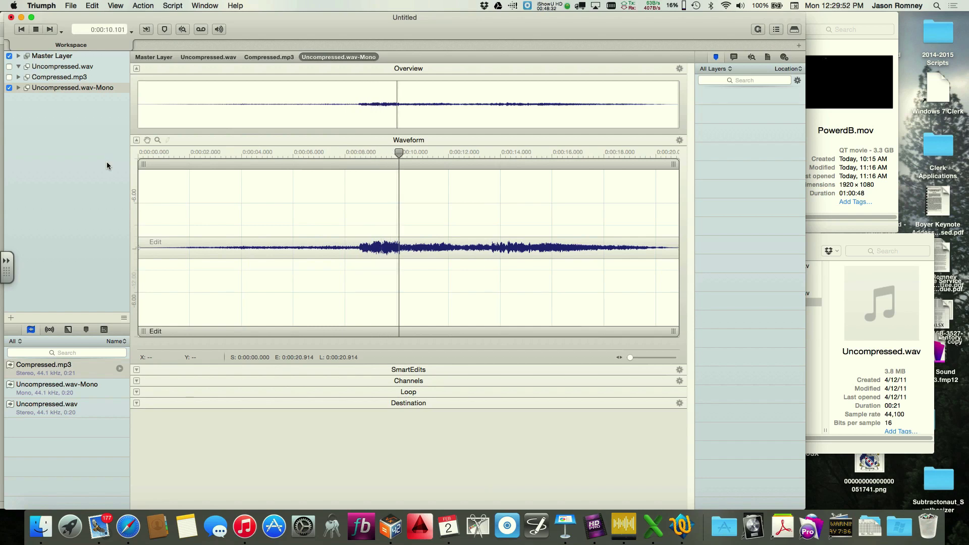
{"action": "key", "text": "space"}
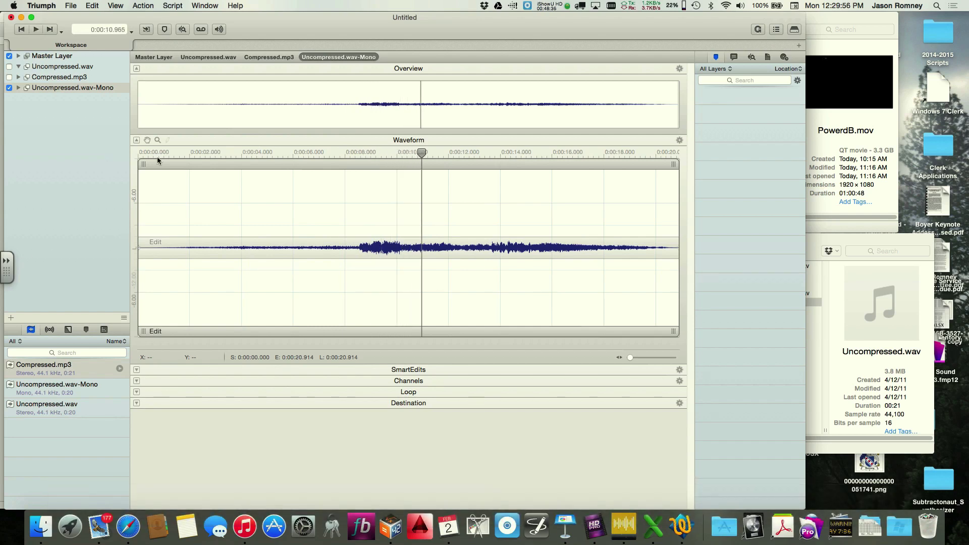
{"action": "left_click", "coordinate": [98, 89]}
{"action": "left_click", "coordinate": [98, 89]}
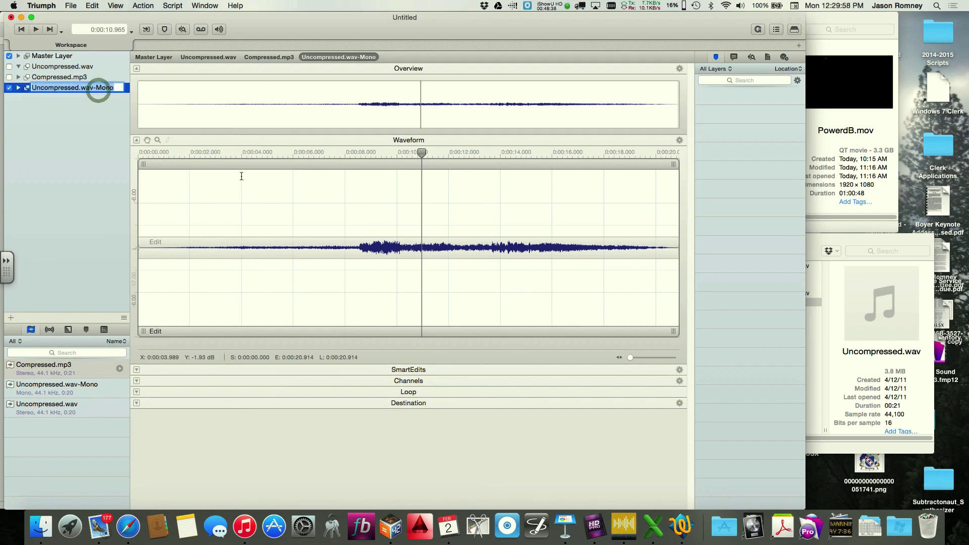
{"action": "left_click", "coordinate": [125, 95]}
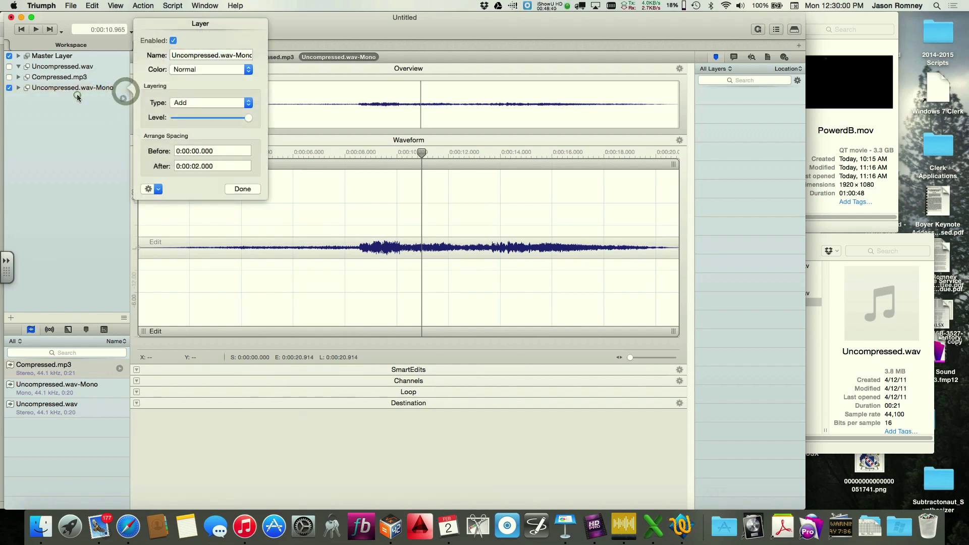
{"action": "left_click", "coordinate": [237, 189]}
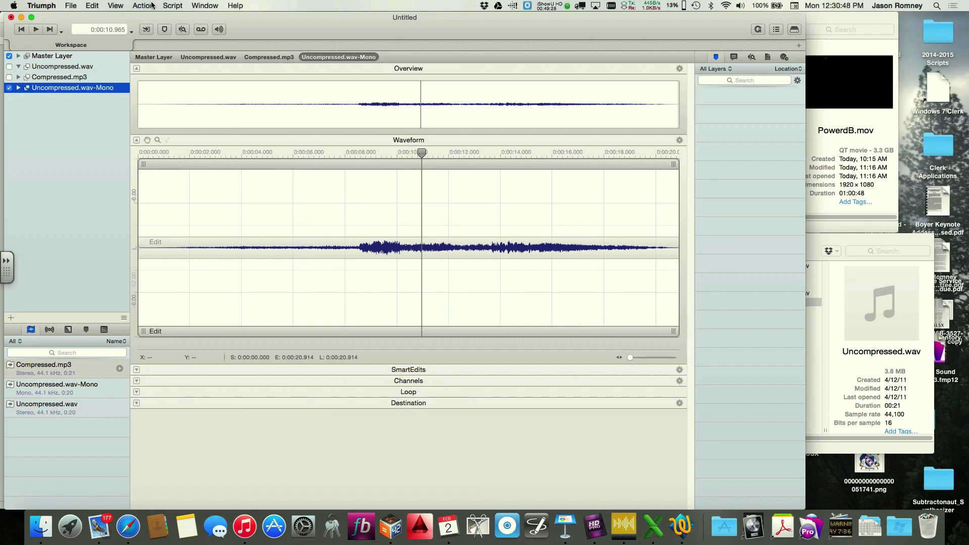
Step: Normalize the Uncompressed.wav-Mono layer to a maximum level of 0 dB
{"action": "left_click", "coordinate": [152, 5]}
{"action": "mouse_move", "coordinate": [158, 89]}
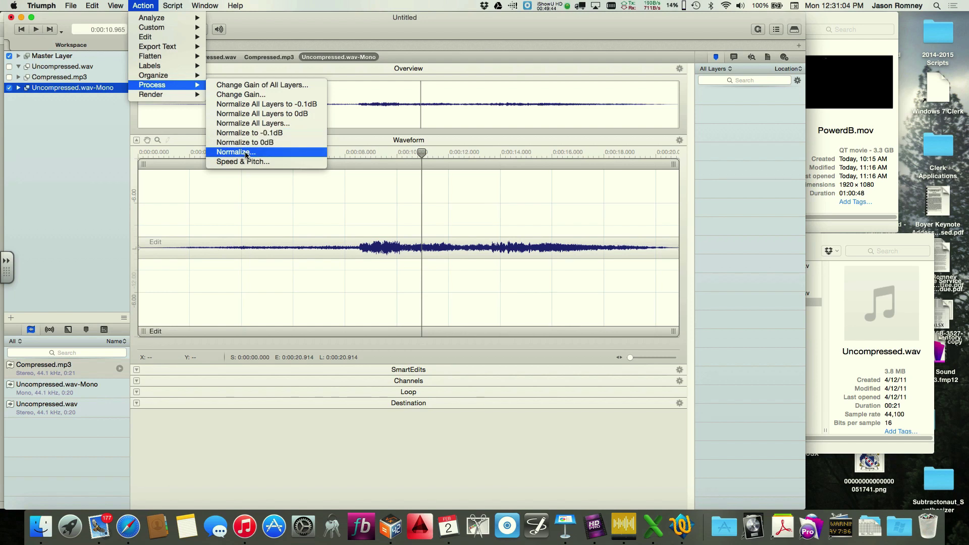
{"action": "left_click", "coordinate": [246, 153]}
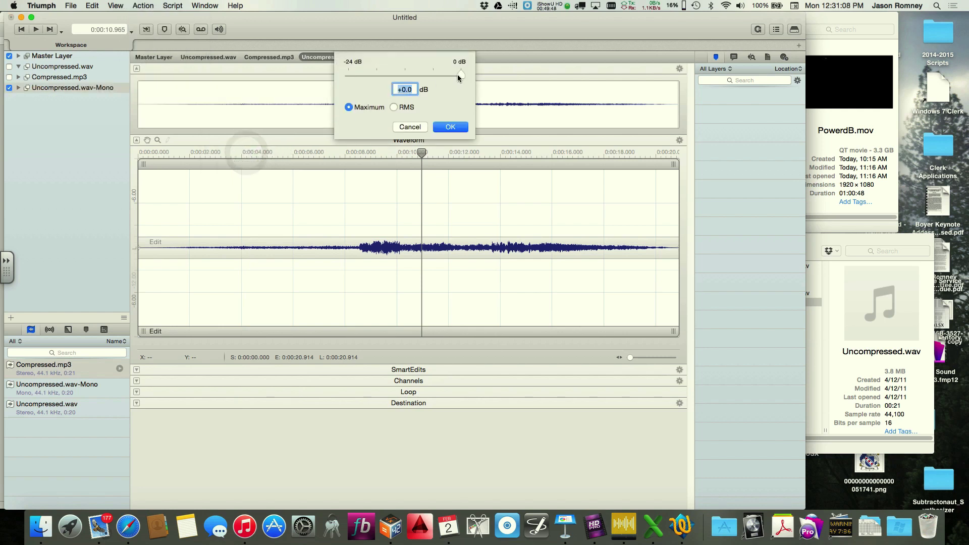
{"action": "mouse_move", "coordinate": [459, 74]}
{"action": "left_mouse_down"}
{"action": "mouse_move", "coordinate": [408, 73]}
{"action": "mouse_move", "coordinate": [471, 74]}
{"action": "left_mouse_up"}
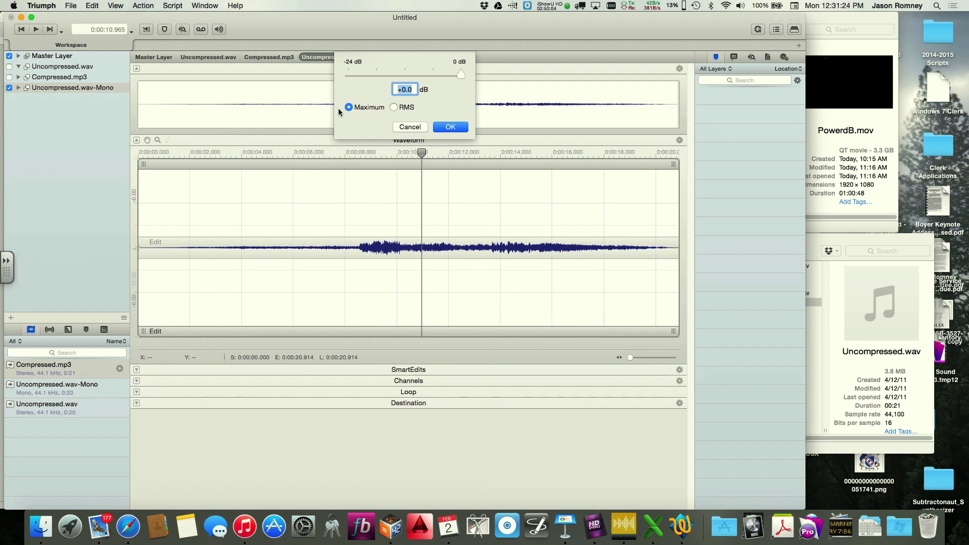
{"action": "left_click", "coordinate": [454, 129]}
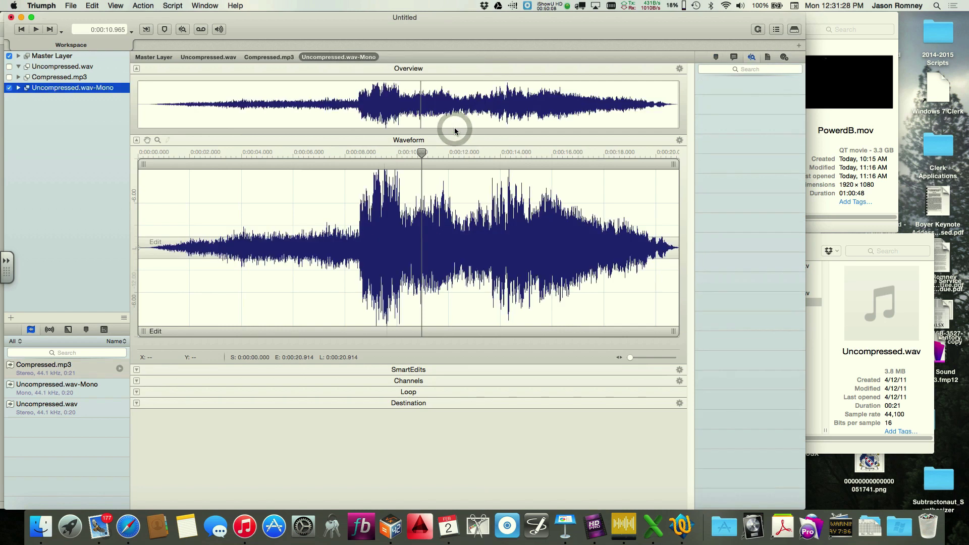
Step: Listen to the normalized mono layer from the start to the end
{"action": "left_click", "coordinate": [177, 151]}
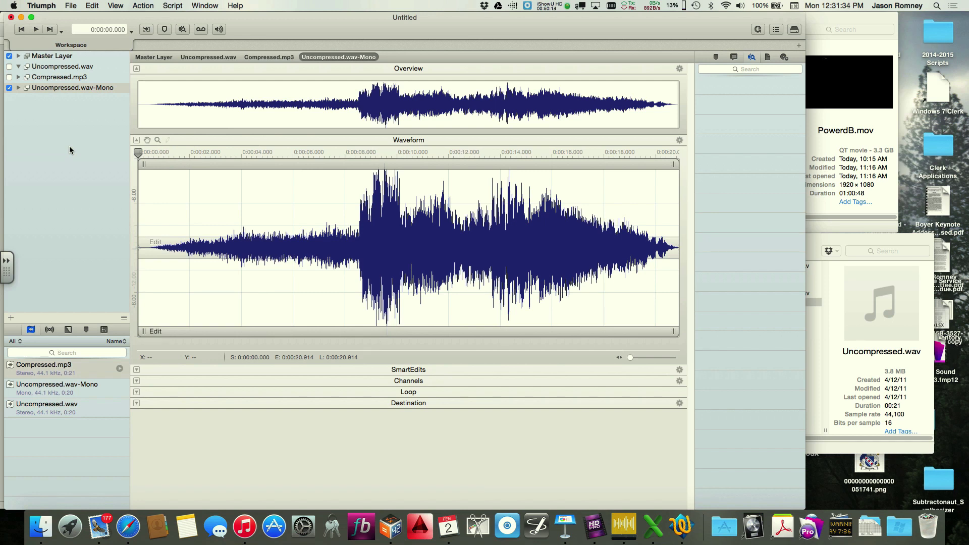
{"action": "key", "text": "space"}
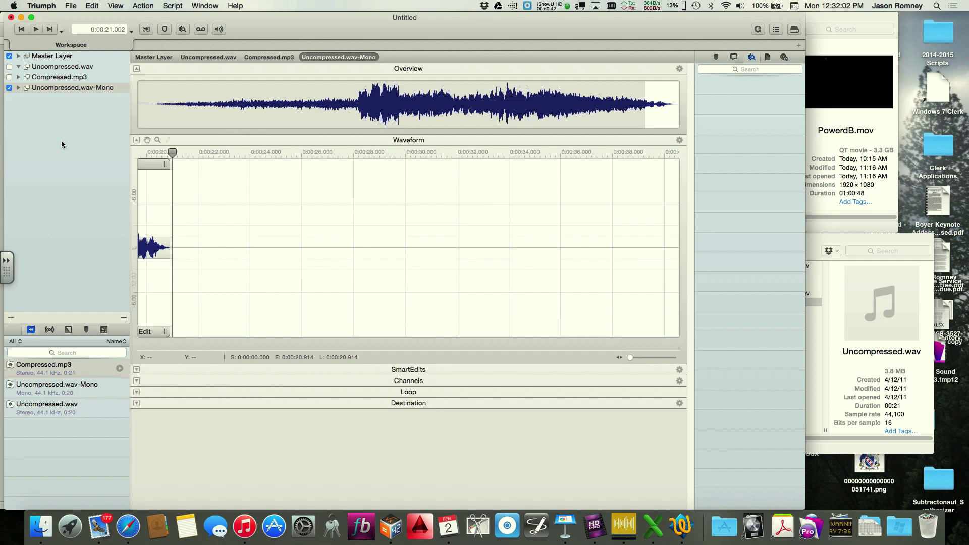
{"action": "scroll", "coordinate": [221, 216], "scroll_direction": "down", "scroll_amount": 5}
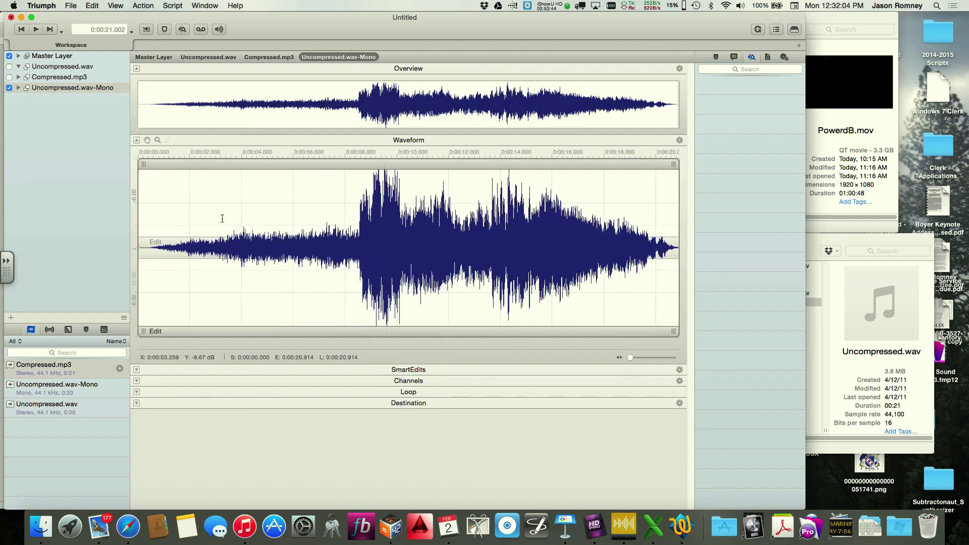
Step: Disable the Uncompressed.wav-Mono layer and enable the Compressed.mp3 layer as the current one
{"action": "left_click", "coordinate": [9, 88]}
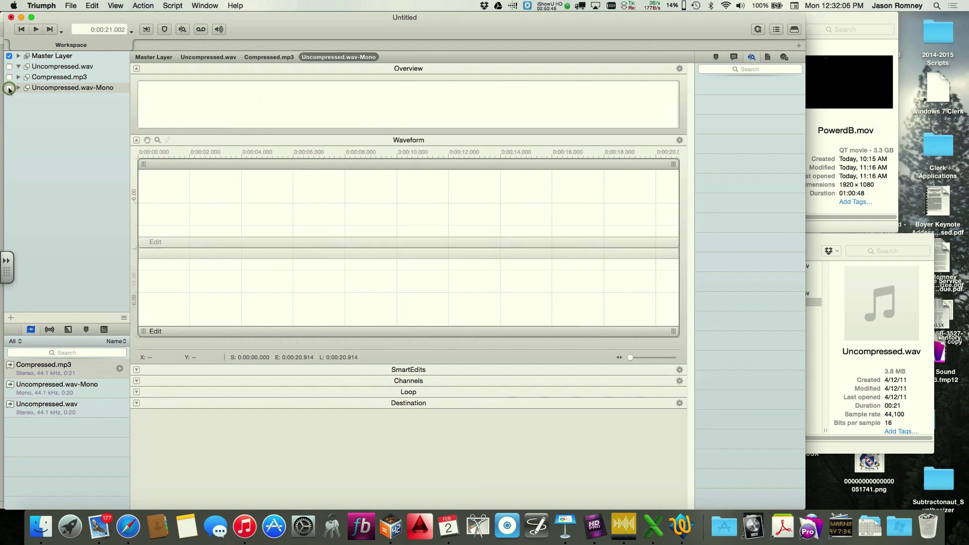
{"action": "left_click", "coordinate": [43, 77]}
{"action": "left_click", "coordinate": [10, 77]}
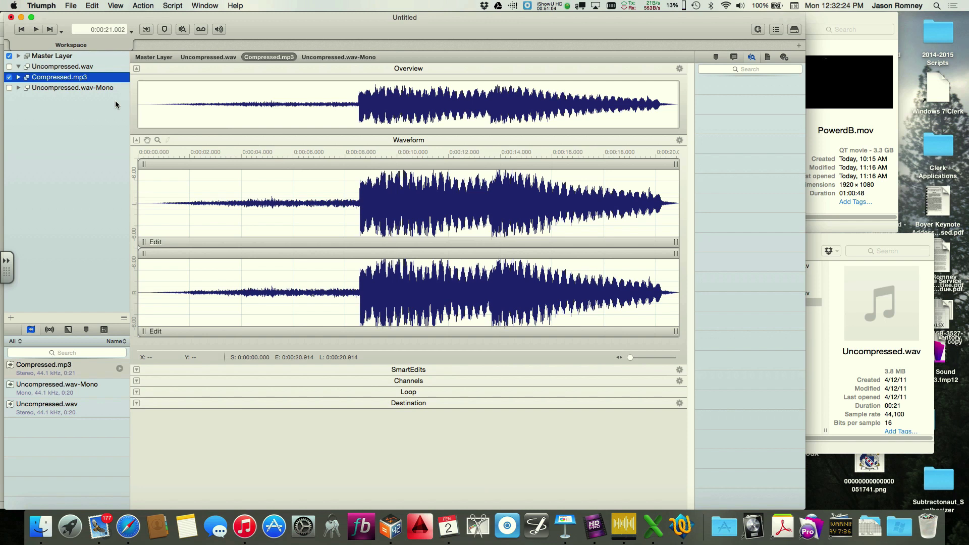
Step: Run an analysis of the whole Uncompressed.wav layer from its layer settings
{"action": "mouse_move", "coordinate": [106, 69]}
{"action": "left_click", "coordinate": [124, 68]}
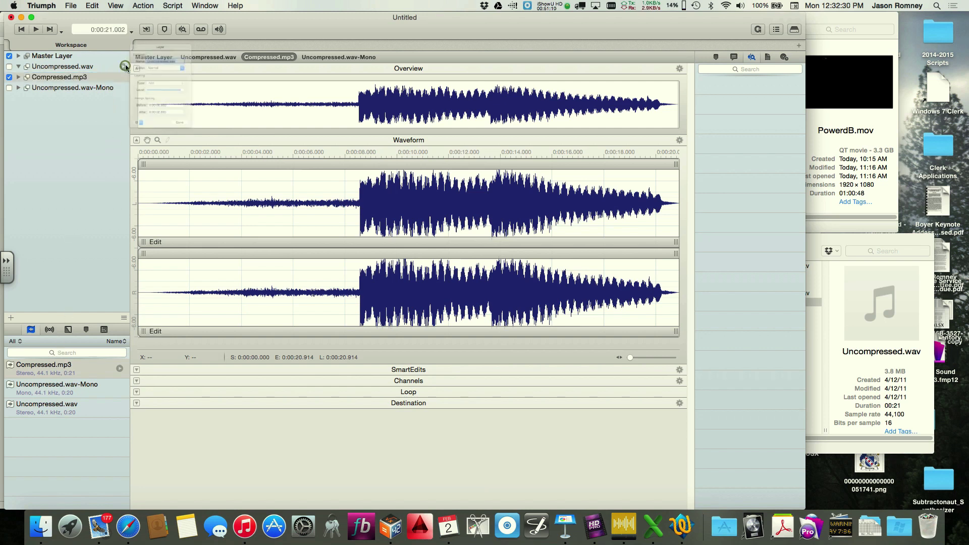
{"action": "left_click", "coordinate": [160, 191]}
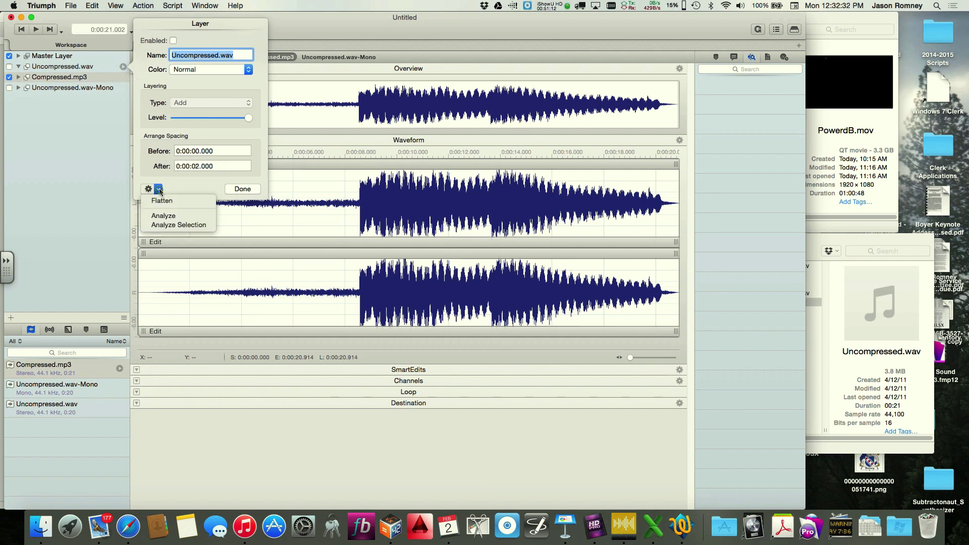
{"action": "left_click", "coordinate": [162, 217]}
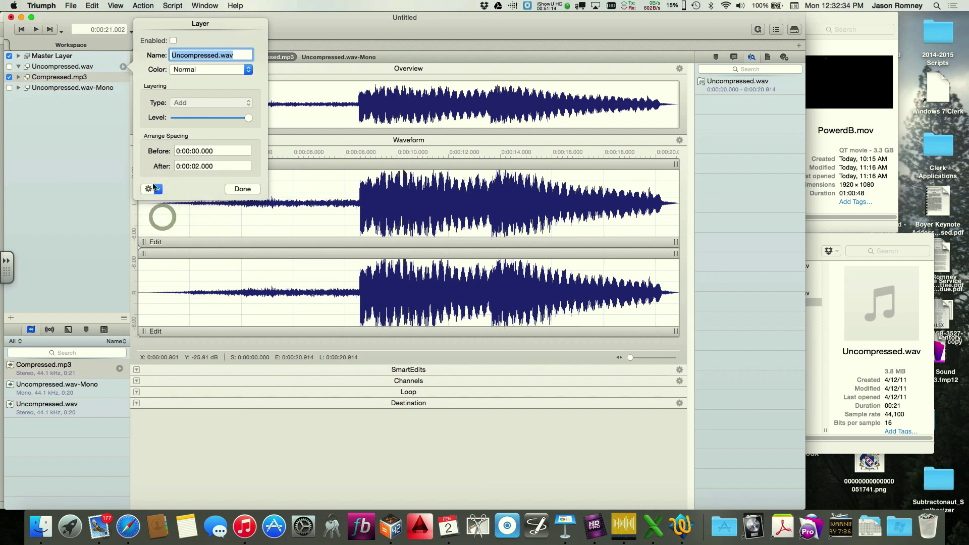
Step: Run an analysis of the whole Compressed.mp3 layer from its layer settings
{"action": "left_click", "coordinate": [120, 79]}
{"action": "left_click", "coordinate": [122, 78]}
{"action": "left_click", "coordinate": [121, 77]}
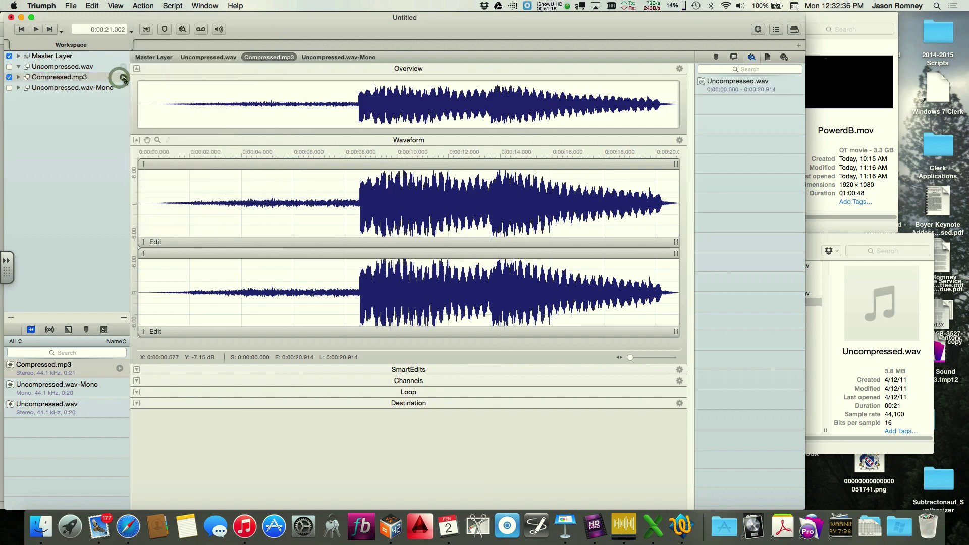
{"action": "left_click", "coordinate": [158, 189]}
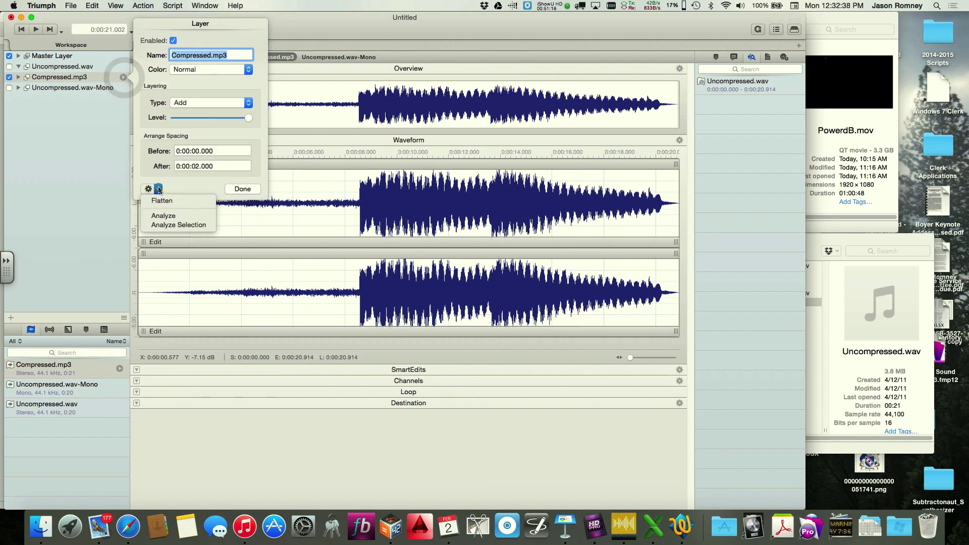
{"action": "left_click", "coordinate": [163, 216]}
Step: Open the Uncompressed.wav analysis and examine its RMS, average, peak-to-peak and crest factor statistics
{"action": "left_click", "coordinate": [795, 85]}
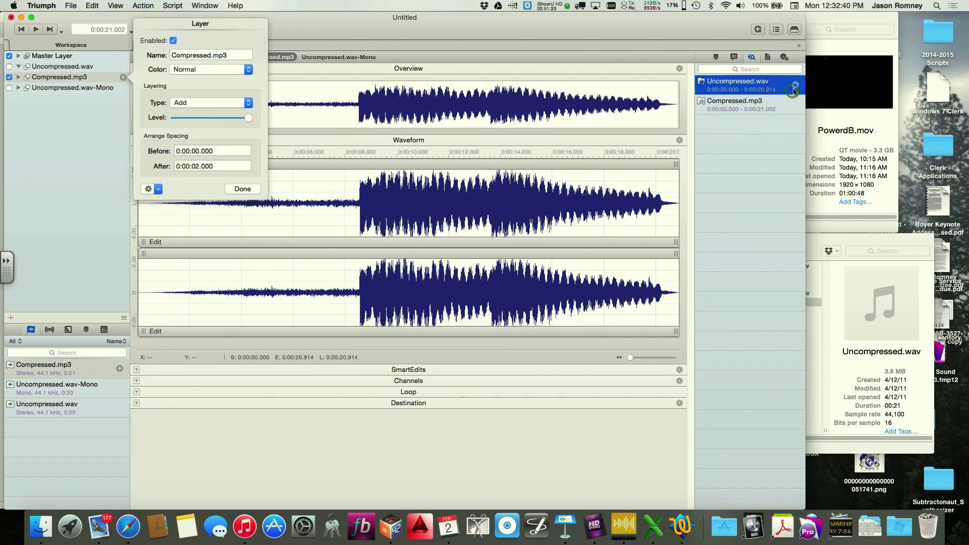
{"action": "scroll", "coordinate": [734, 113], "scroll_direction": "down", "scroll_amount": 4}
{"action": "scroll", "coordinate": [734, 113], "scroll_direction": "down", "scroll_amount": 12}
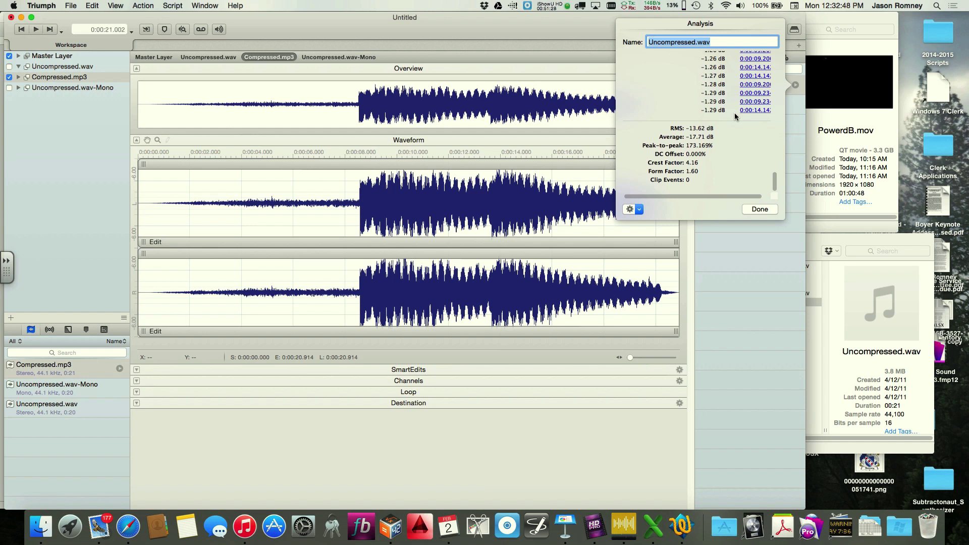
Step: Review the all-channel and per-channel statistics in the Uncompressed.wav analysis and close it
{"action": "scroll", "coordinate": [734, 113], "scroll_direction": "up", "scroll_amount": 15}
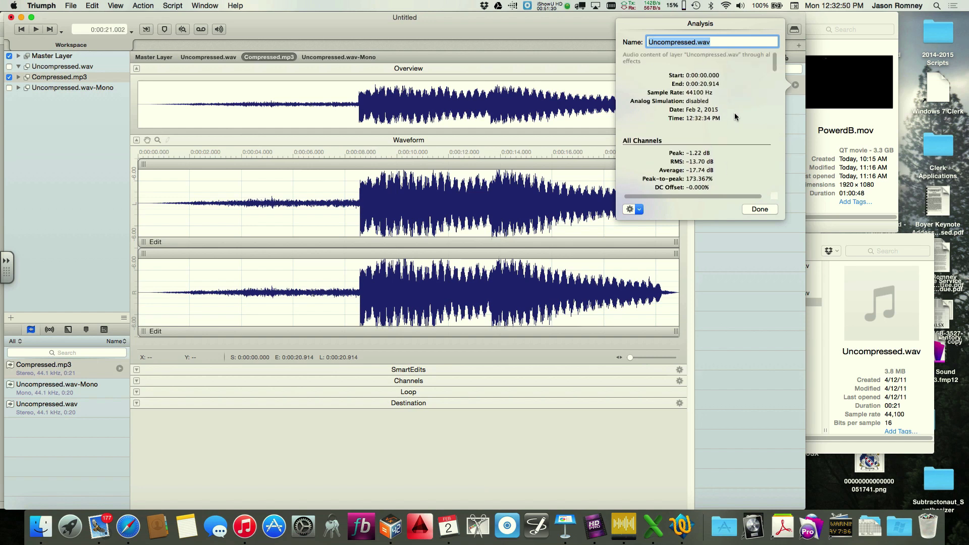
{"action": "scroll", "coordinate": [734, 113], "scroll_direction": "down", "scroll_amount": 5}
{"action": "scroll", "coordinate": [734, 113], "scroll_direction": "down", "scroll_amount": 5}
{"action": "scroll", "coordinate": [734, 113], "scroll_direction": "up", "scroll_amount": 10}
{"action": "left_click", "coordinate": [758, 210]}
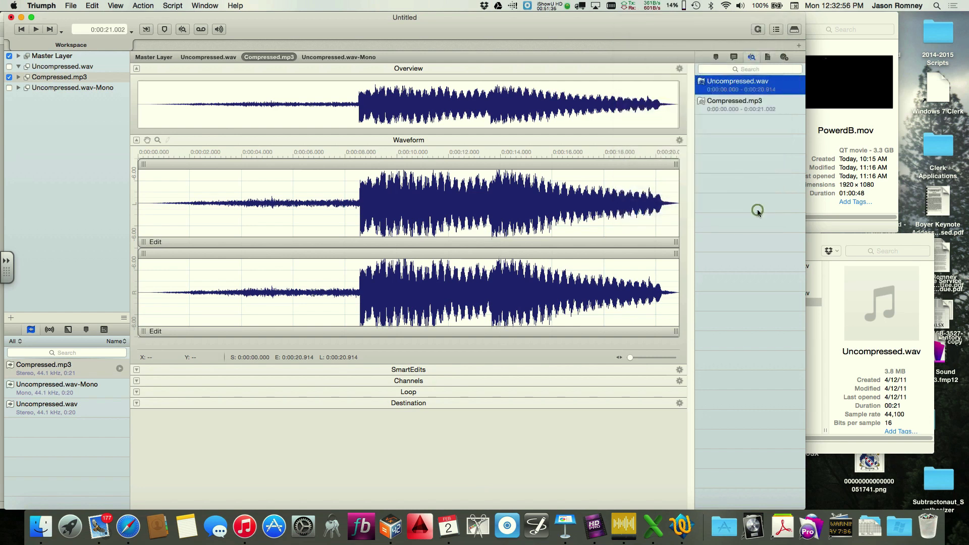
Step: Compare the file sizes of Uncompressed.wav and Compressed.mp3 in Finder and return to the Triumph workspace
{"action": "left_click", "coordinate": [41, 526]}
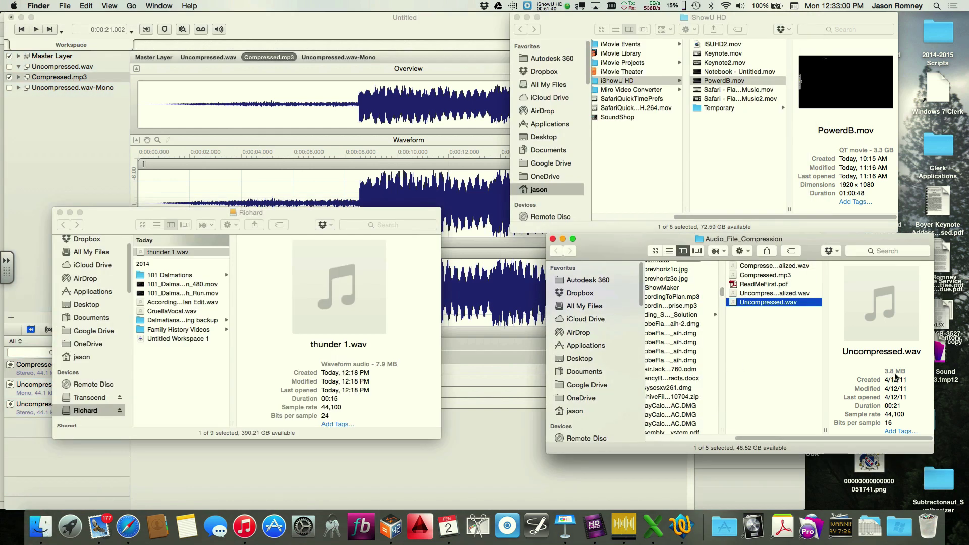
{"action": "left_click", "coordinate": [756, 274]}
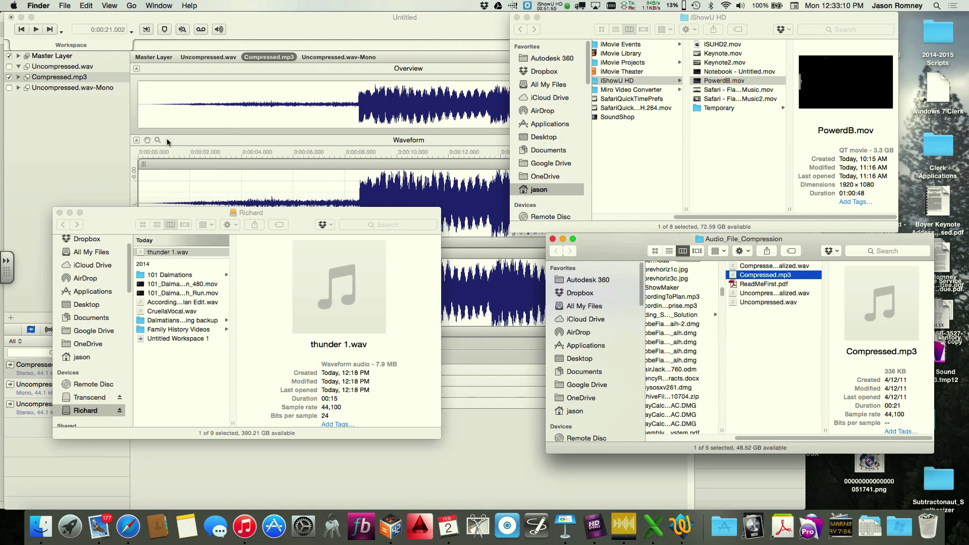
{"action": "left_click", "coordinate": [82, 159]}
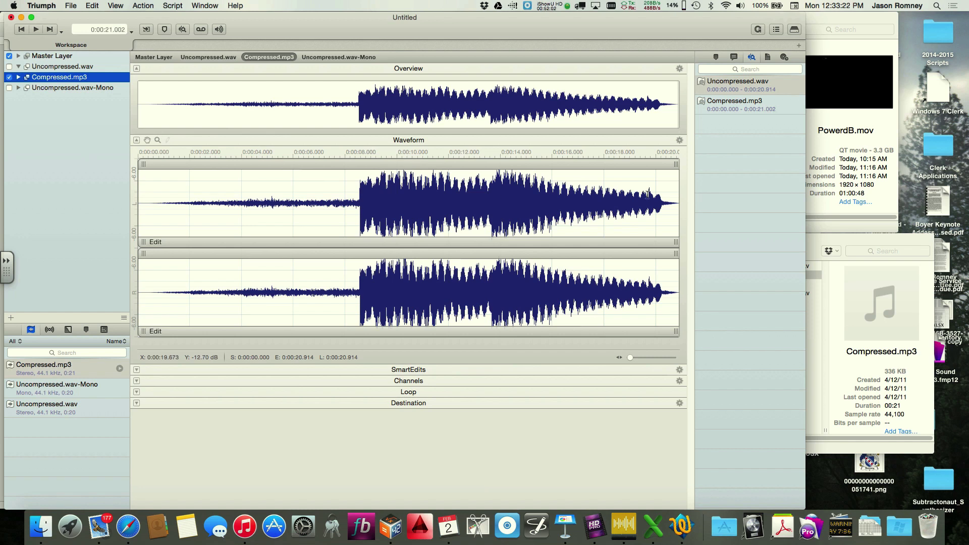
Step: Invert the polarity of the right-channel edit in the Compressed.mp3 layer
{"action": "left_click", "coordinate": [665, 331]}
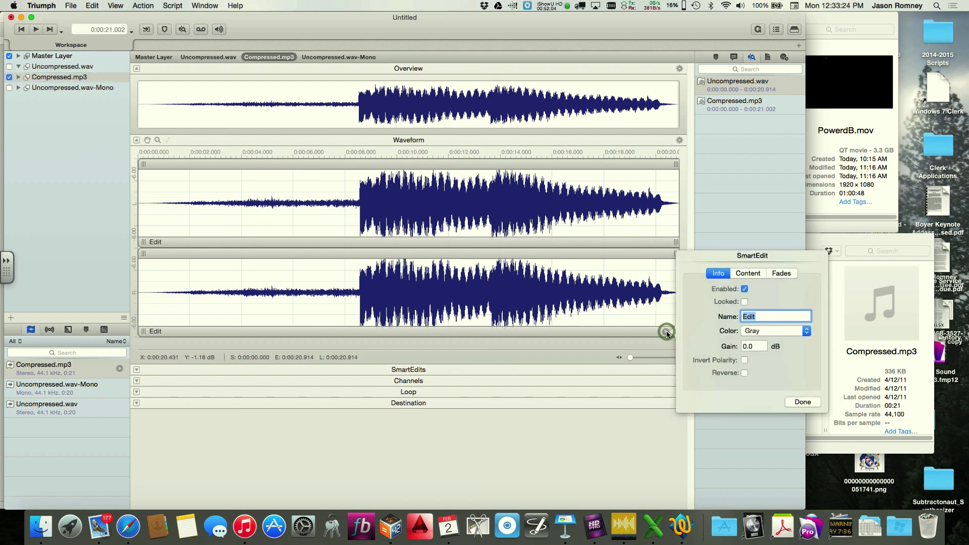
{"action": "left_click", "coordinate": [744, 359]}
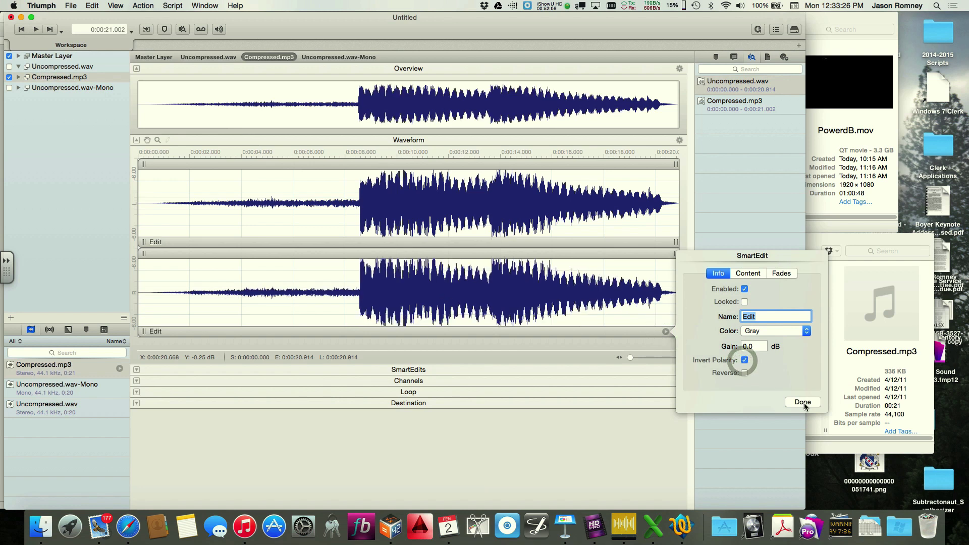
{"action": "left_click", "coordinate": [743, 360]}
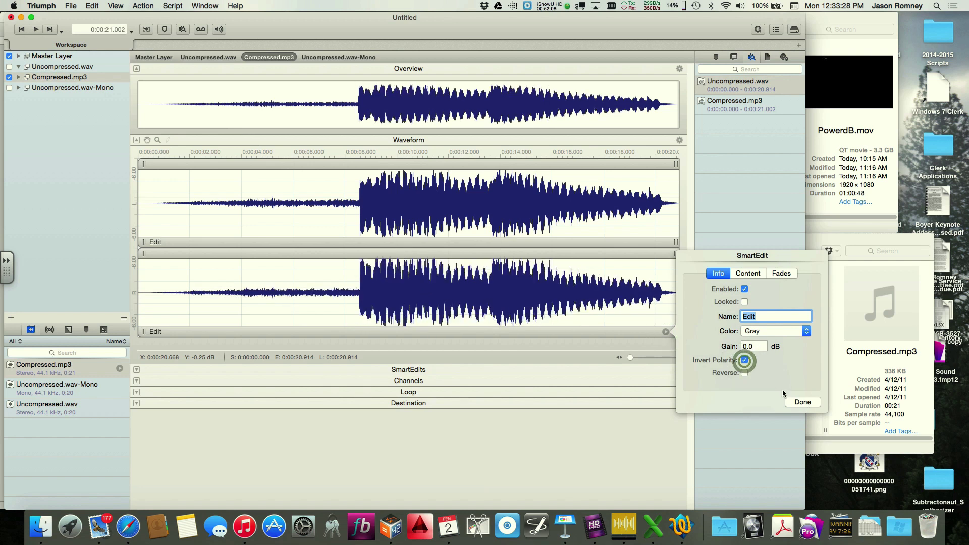
{"action": "left_click", "coordinate": [802, 402]}
Step: Flatten the Compressed.mp3 layer to a new mono layer, disabling the original and making the mono layer current
{"action": "left_click", "coordinate": [143, 6]}
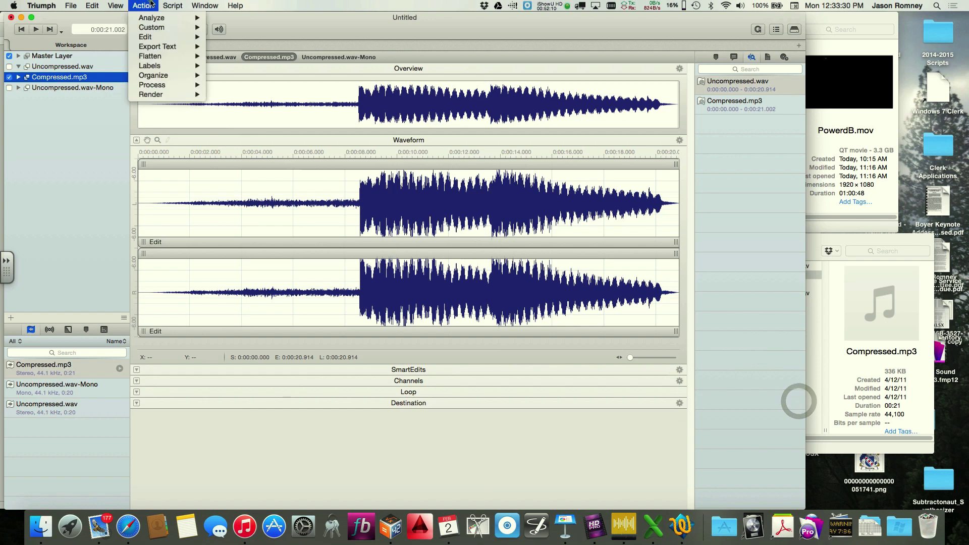
{"action": "mouse_move", "coordinate": [160, 56]}
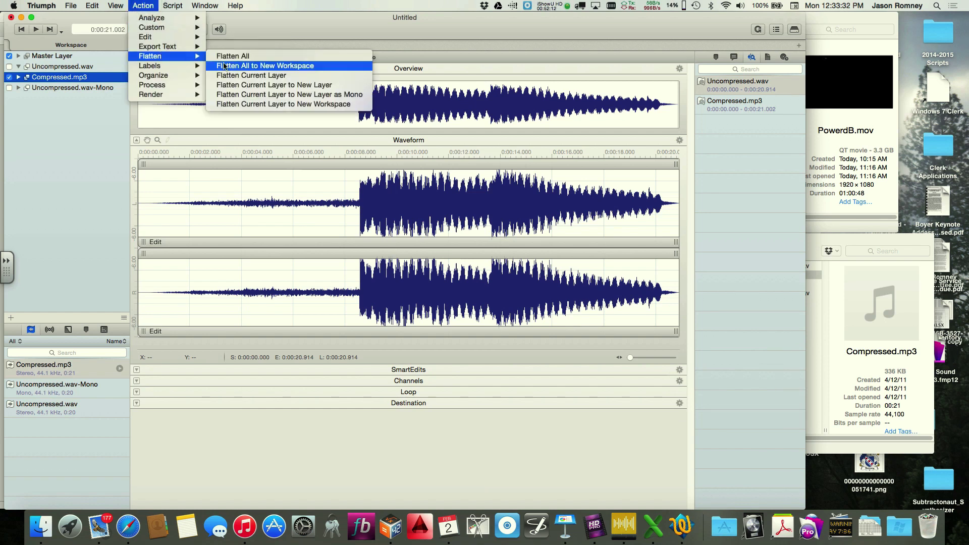
{"action": "left_click", "coordinate": [259, 95]}
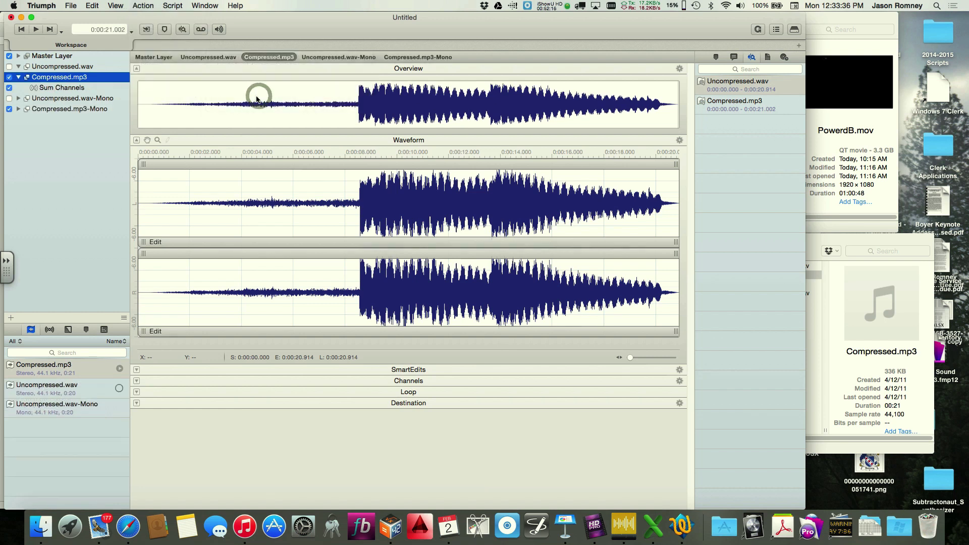
{"action": "left_click", "coordinate": [9, 77]}
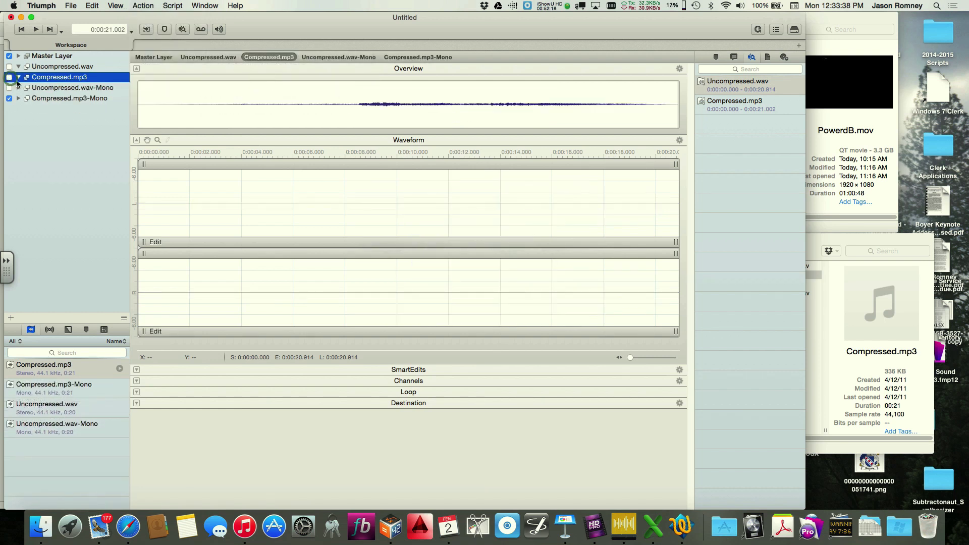
{"action": "left_click", "coordinate": [43, 101]}
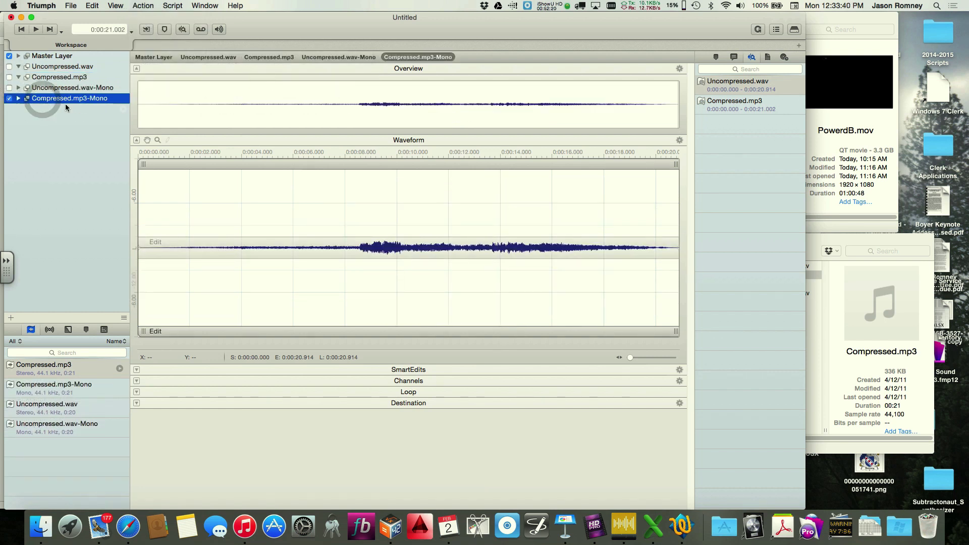
Step: Preview the Compressed.mp3-Mono layer briefly and normalize it to 0 dB
{"action": "key", "text": "space"}
{"action": "key", "text": "space"}
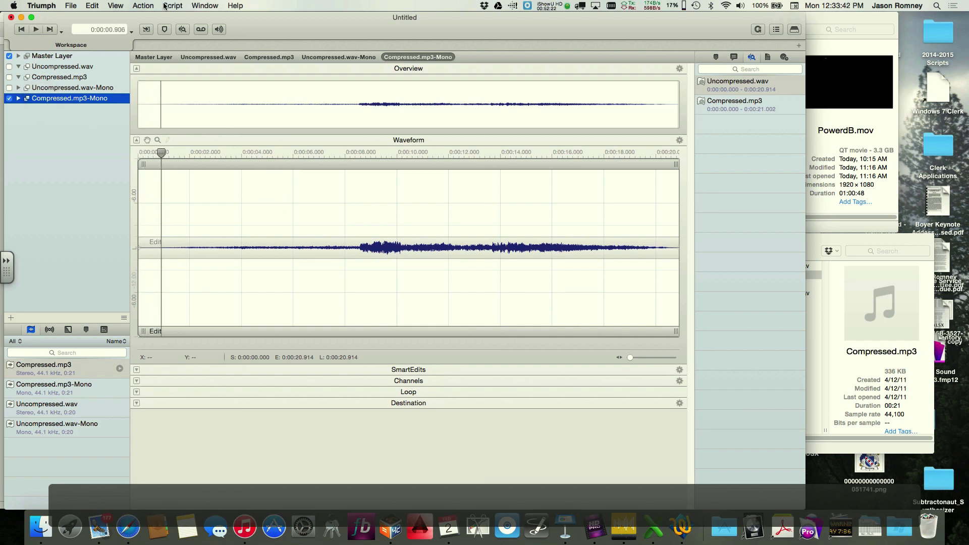
{"action": "left_click", "coordinate": [146, 6]}
{"action": "mouse_move", "coordinate": [161, 84]}
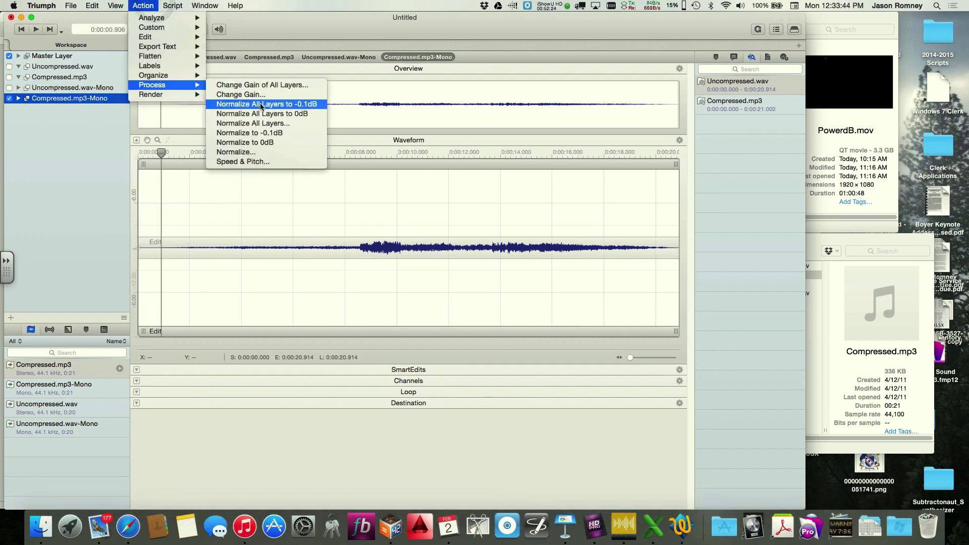
{"action": "left_click", "coordinate": [271, 143]}
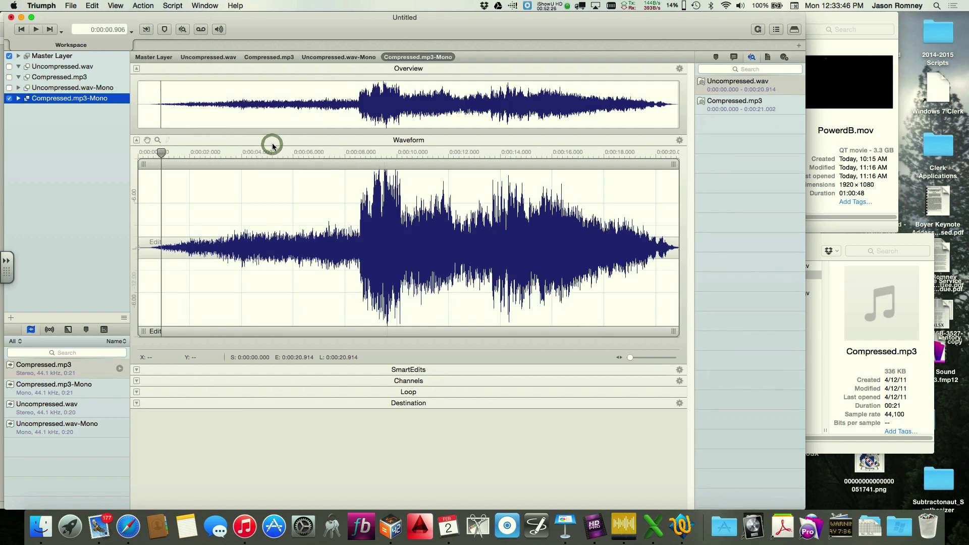
Step: Play the normalized Compressed.mp3-Mono layer from the beginning and listen to the audio left after cancellation
{"action": "left_click_drag", "start_coordinate": [161, 152], "coordinate": [120, 151]}
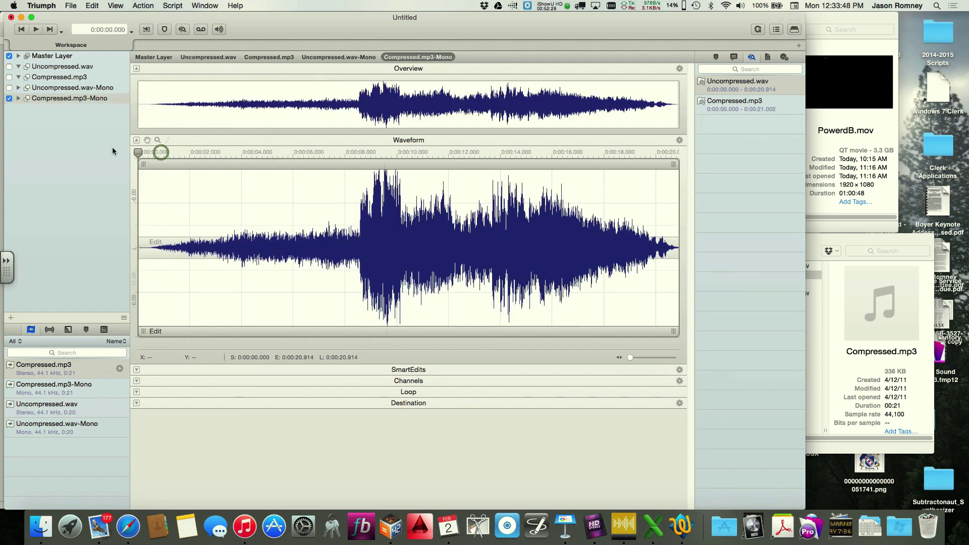
{"action": "key", "text": "space"}
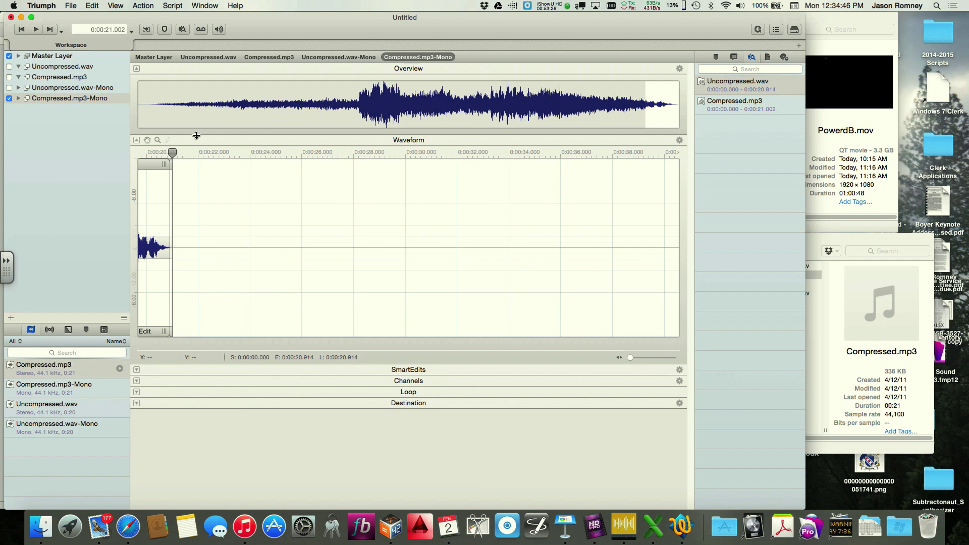
{"action": "key", "text": "space"}
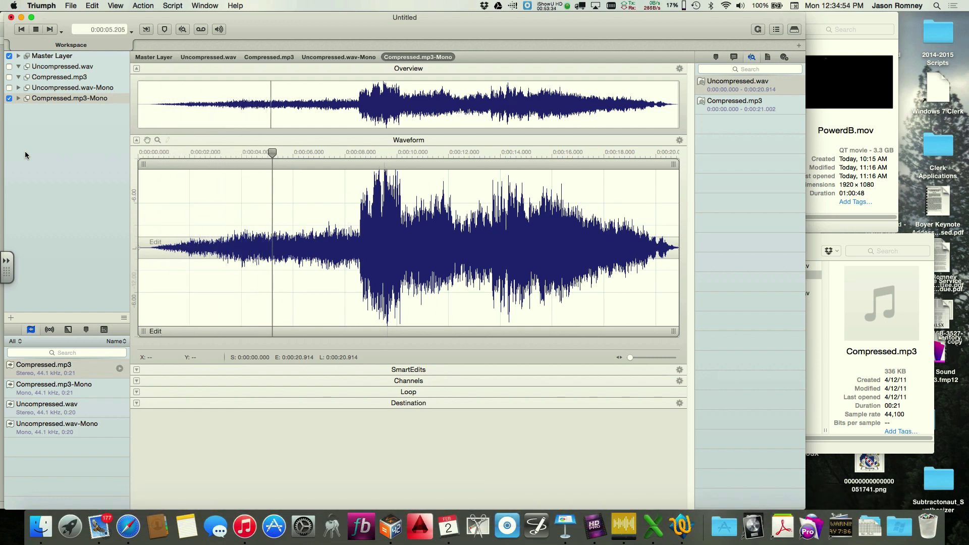
{"action": "key", "text": "space"}
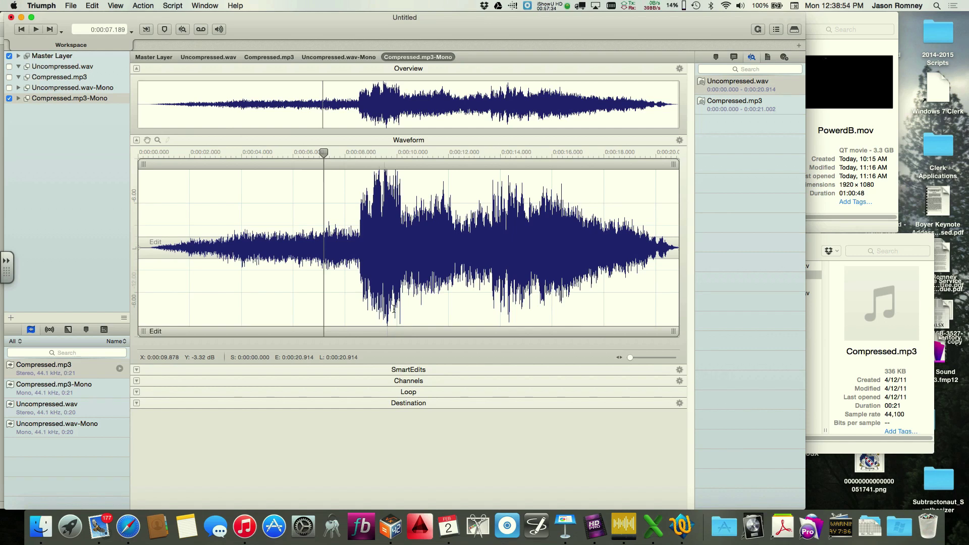
Step: Add a second workspace to the project and switch to it
{"action": "left_click", "coordinate": [90, 68], "text": "shift"}
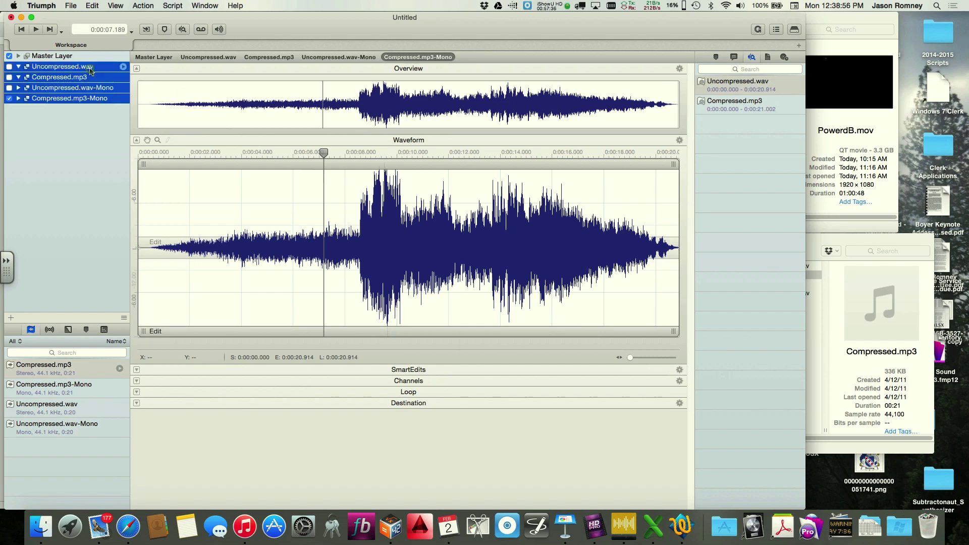
{"action": "left_click", "coordinate": [798, 46]}
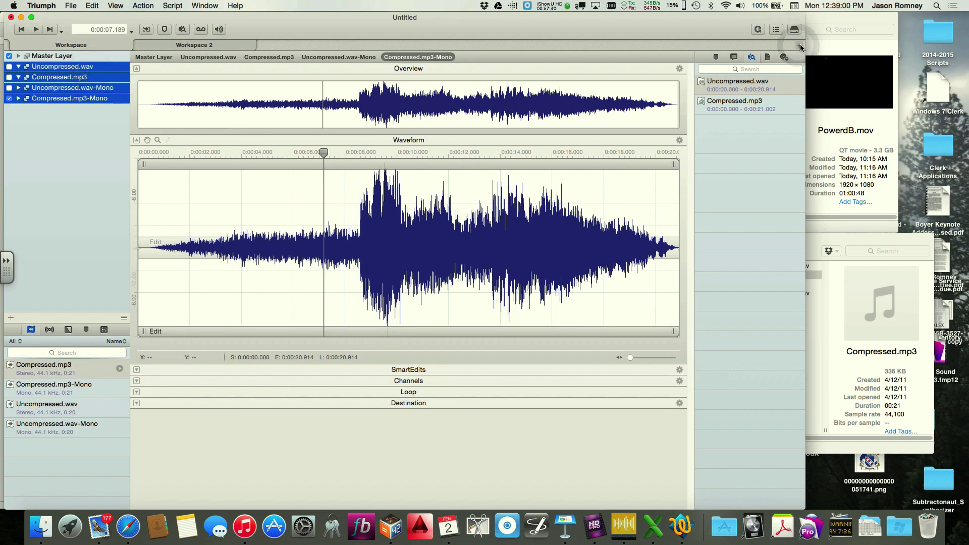
{"action": "left_click", "coordinate": [196, 47]}
Step: Import Cue 1 Thing About Humans 9.4.wav from the Dalmations performance cues 9.8 folder within 101 Dalmations into Triumph's file list
{"action": "left_click", "coordinate": [37, 532]}
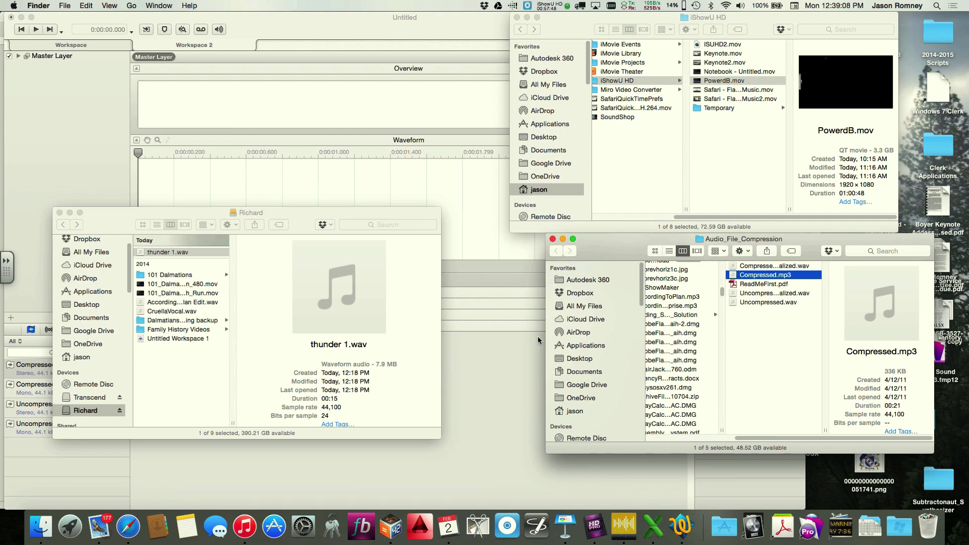
{"action": "left_click", "coordinate": [71, 413]}
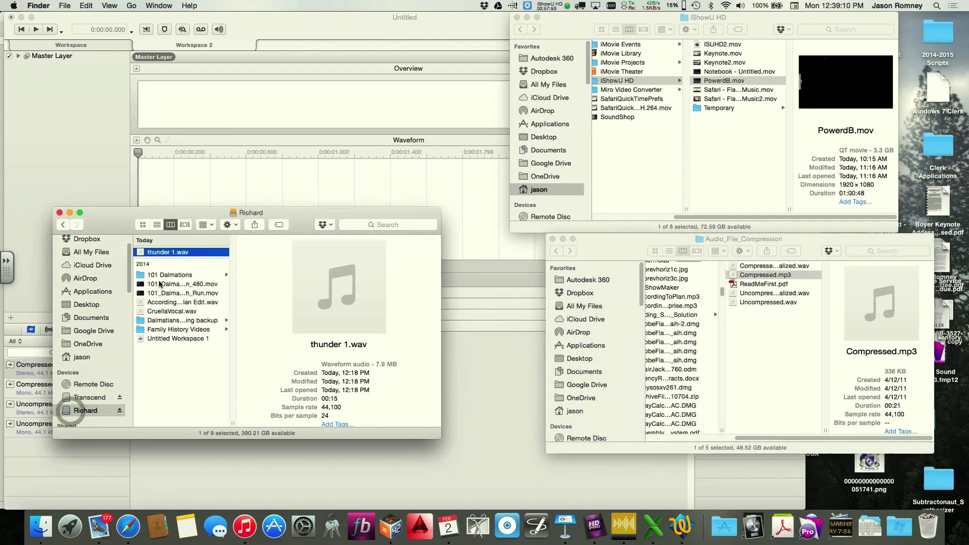
{"action": "left_click", "coordinate": [159, 275]}
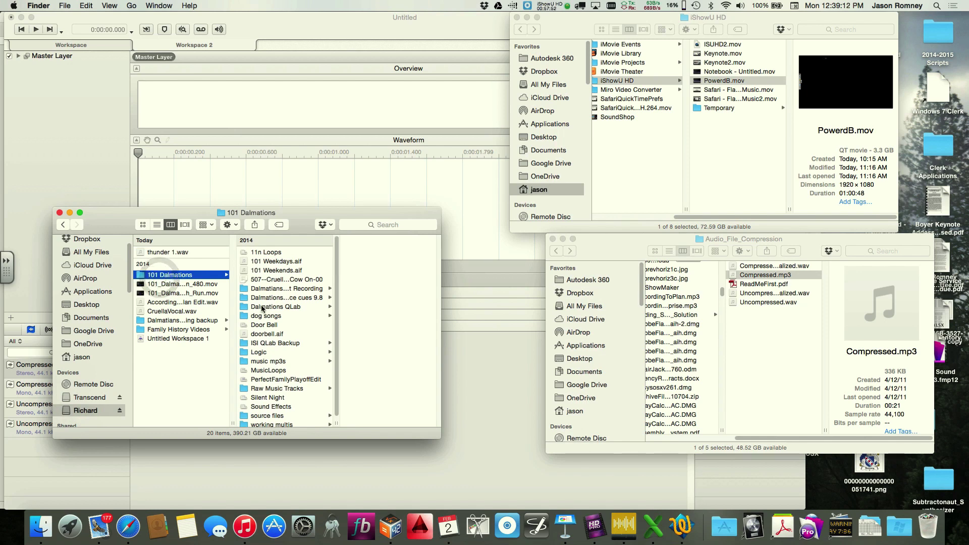
{"action": "scroll", "coordinate": [262, 309], "scroll_direction": "down", "scroll_amount": 1}
{"action": "scroll", "coordinate": [261, 309], "scroll_direction": "up", "scroll_amount": 1}
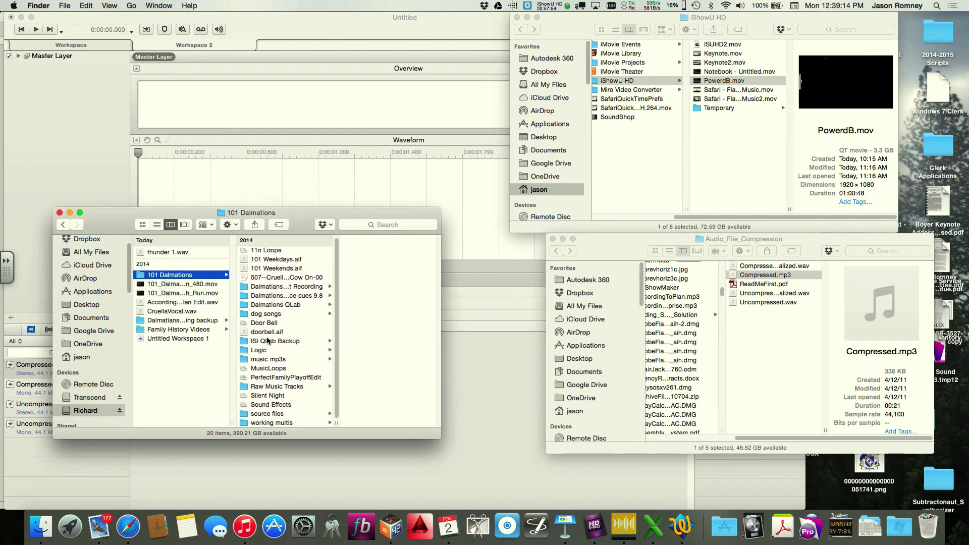
{"action": "left_click", "coordinate": [271, 388]}
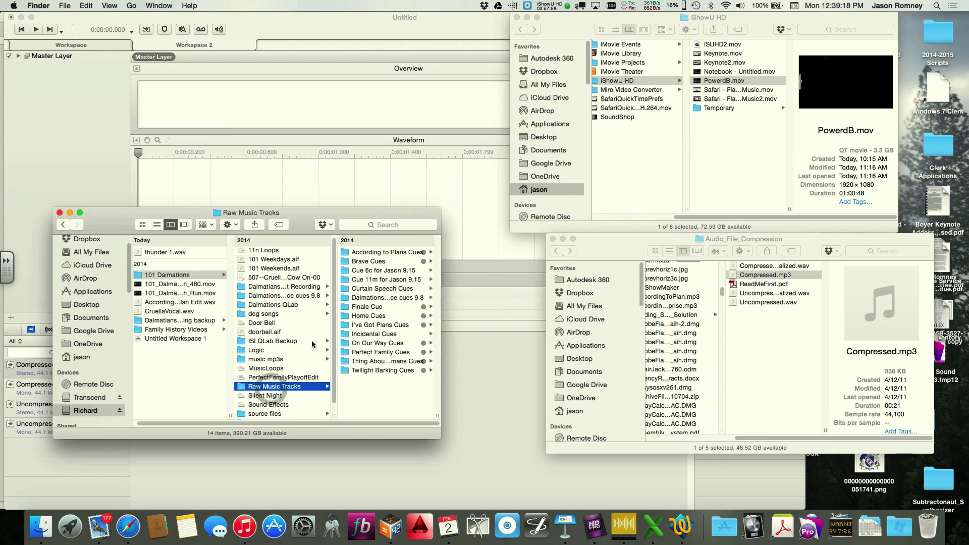
{"action": "left_click", "coordinate": [285, 295]}
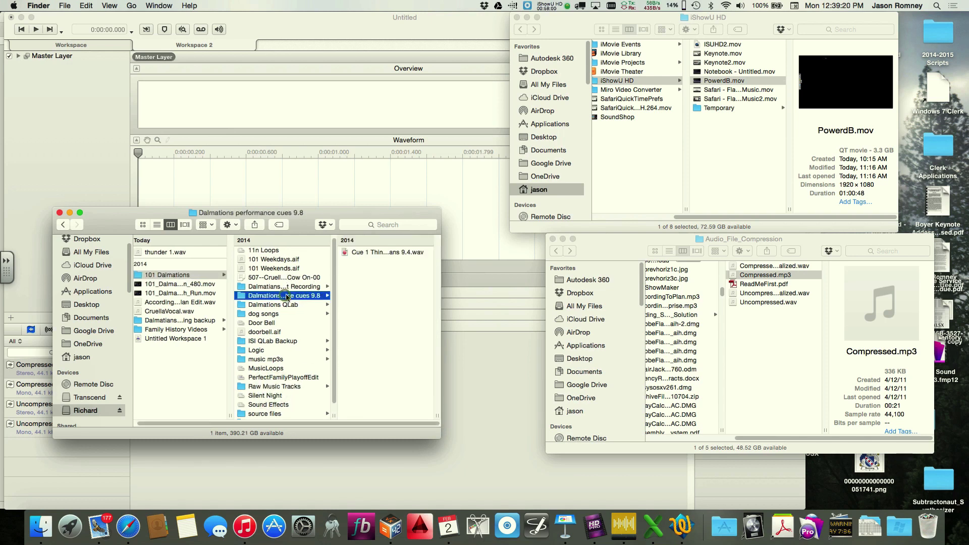
{"action": "left_click", "coordinate": [361, 253]}
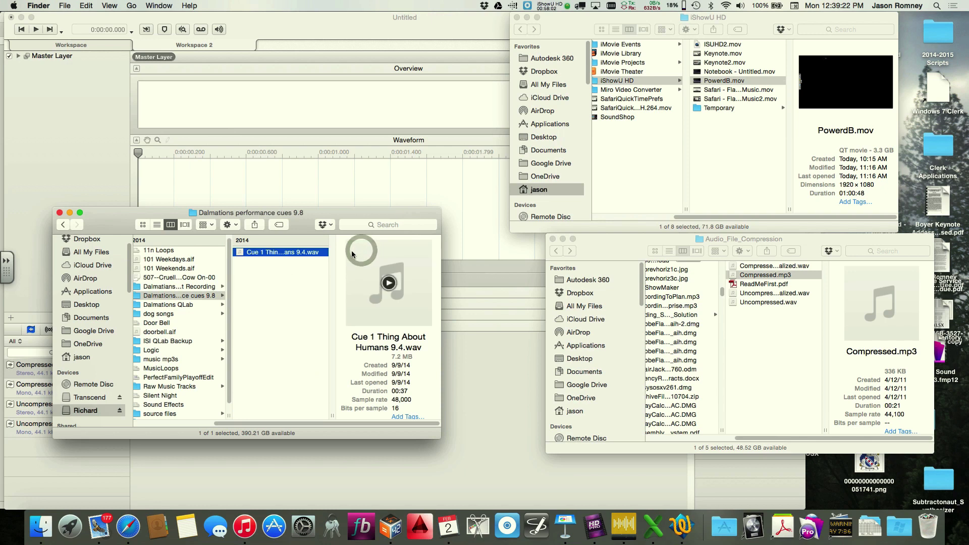
{"action": "left_click_drag", "start_coordinate": [239, 254], "coordinate": [24, 474]}
Step: Add the Cue 1 Thing About Humans file to Workspace 2 as a layer and make it current
{"action": "left_click", "coordinate": [8, 408]}
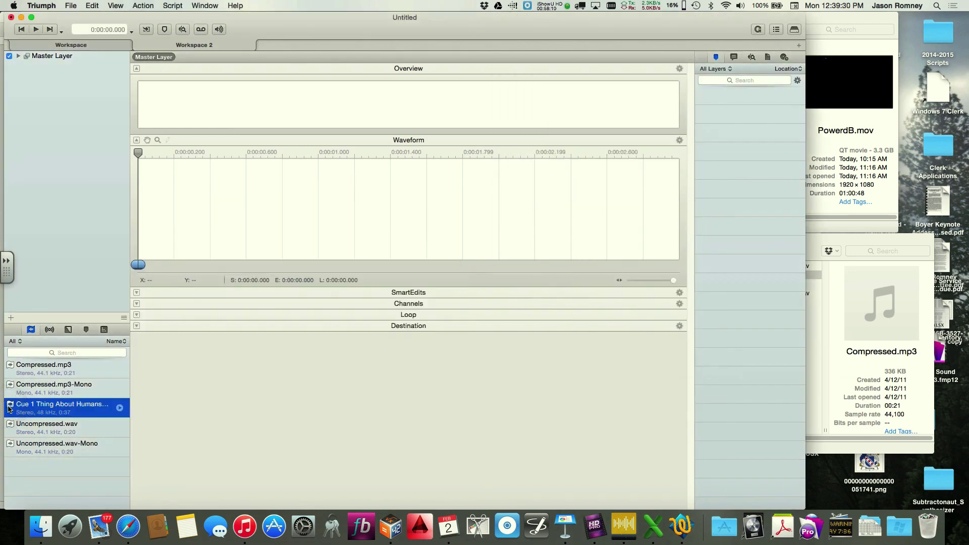
{"action": "left_click_drag", "start_coordinate": [14, 361], "coordinate": [32, 184]}
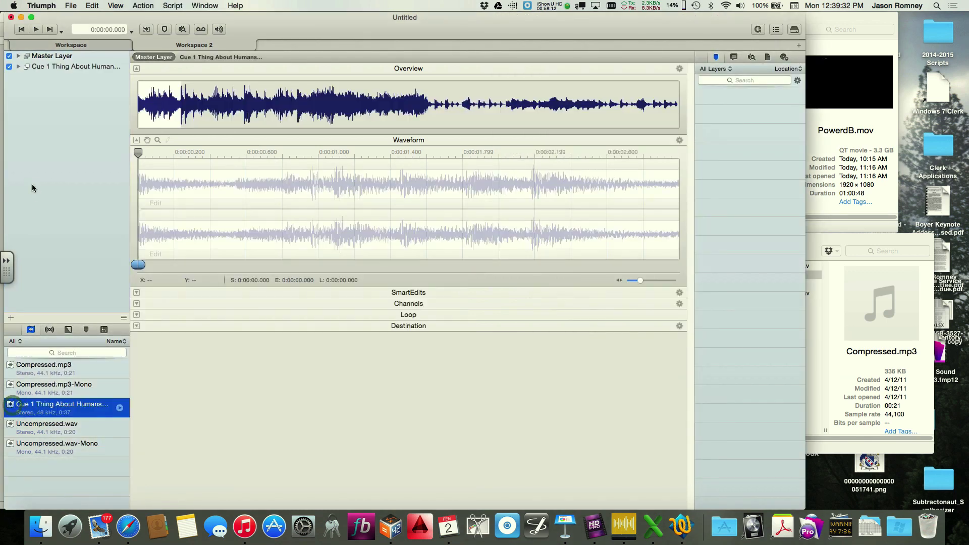
{"action": "left_click", "coordinate": [48, 69]}
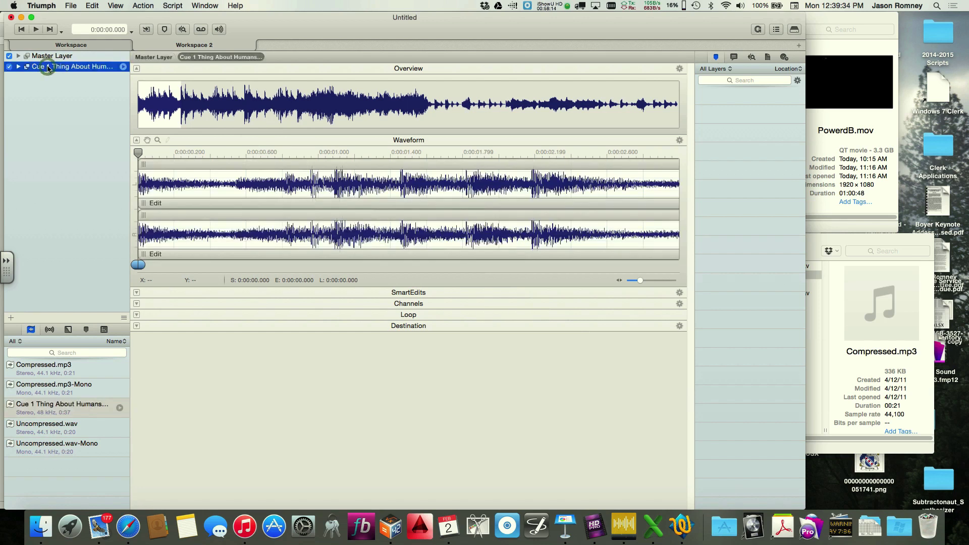
Step: Play the Cue 1 Thing About Humans layer from the start with about 16 seconds of waveform in view
{"action": "key", "text": "space"}
{"action": "key", "text": "F12"}
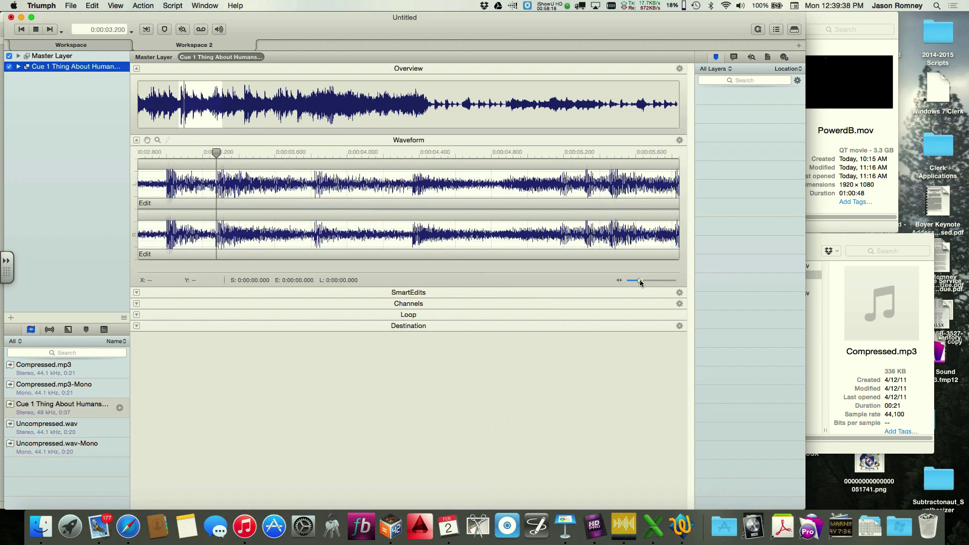
{"action": "left_click_drag", "start_coordinate": [639, 281], "coordinate": [633, 281]}
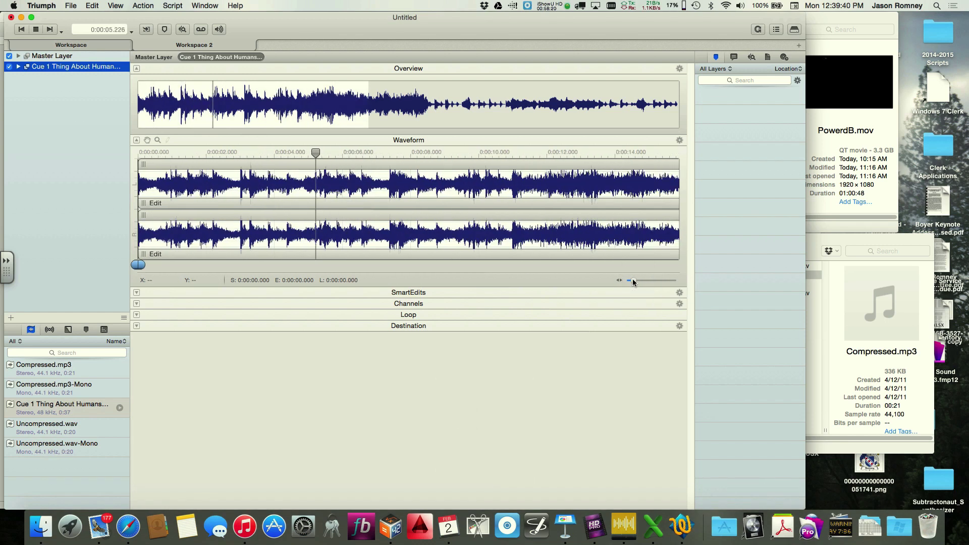
{"action": "key", "text": "space"}
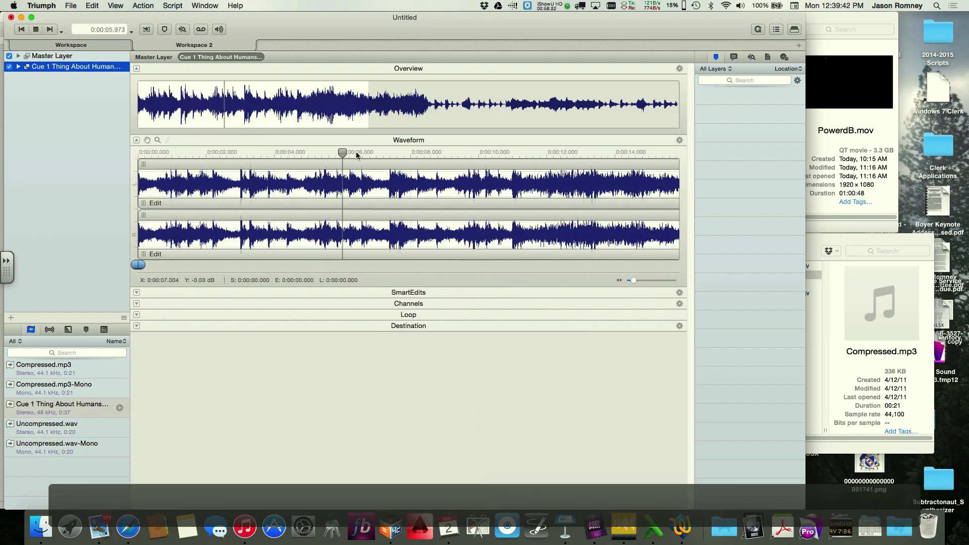
Step: Audition the opening of the cue from several points, finishing with a playback from the very start to about 4.9 seconds
{"action": "left_click_drag", "start_coordinate": [352, 151], "coordinate": [190, 151]}
{"action": "key", "text": "space"}
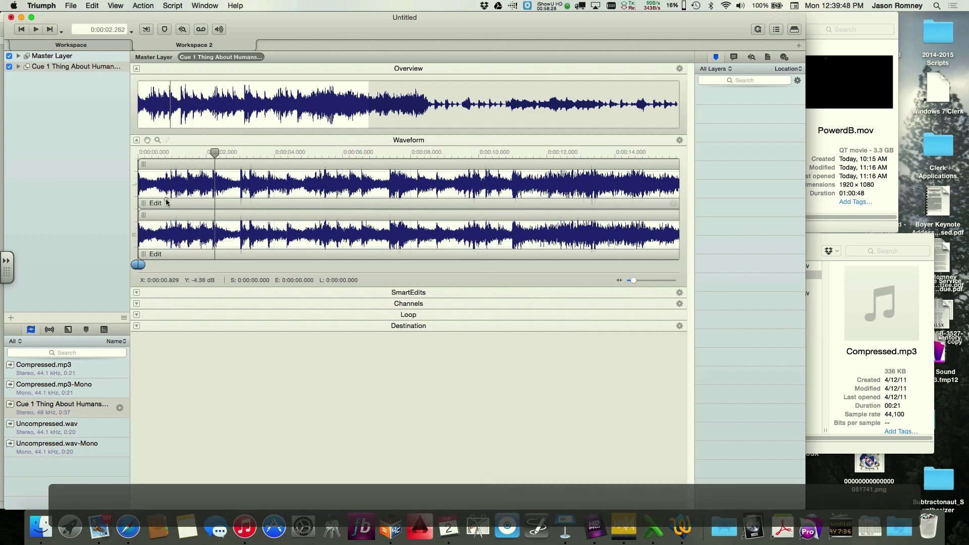
{"action": "key", "text": "space"}
{"action": "left_click", "coordinate": [175, 177]}
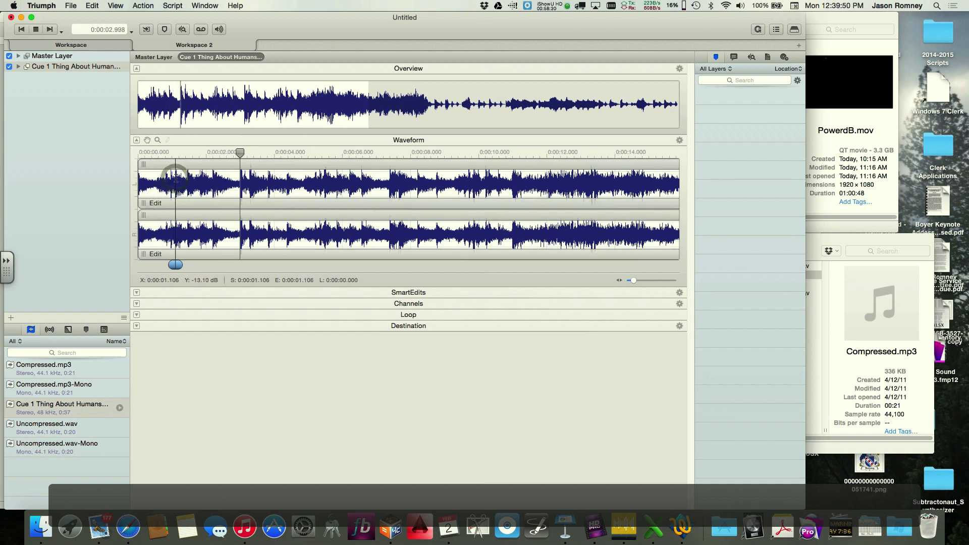
{"action": "left_click", "coordinate": [205, 193]}
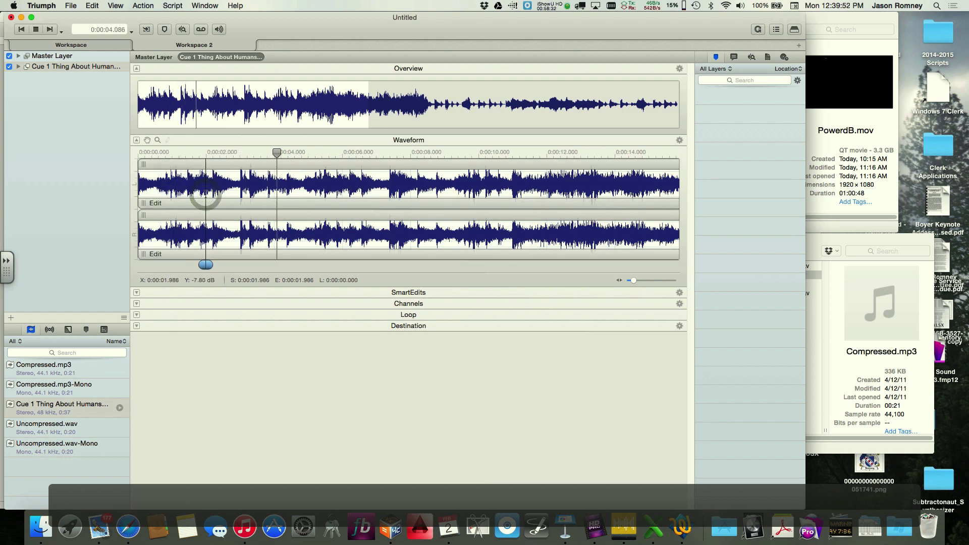
{"action": "left_click_drag", "start_coordinate": [275, 151], "coordinate": [115, 151]}
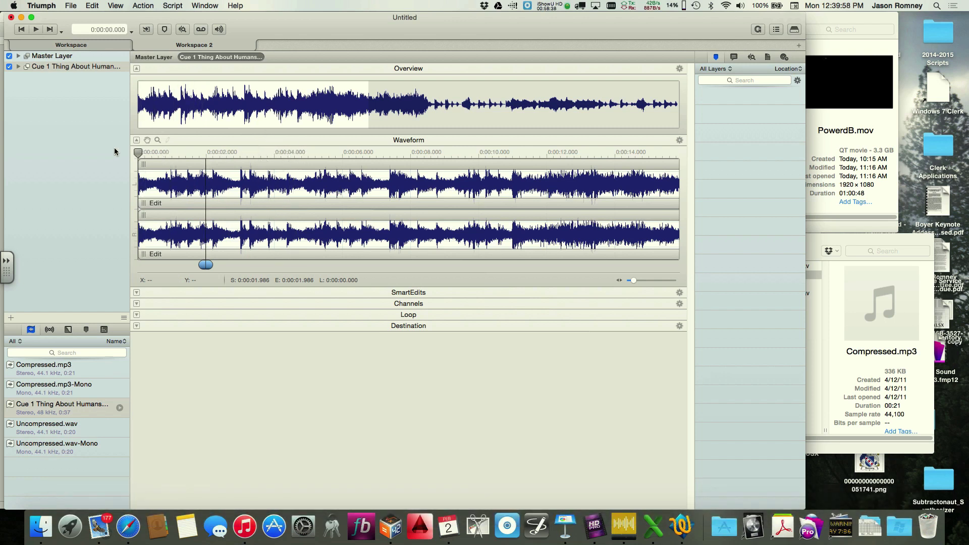
{"action": "key", "text": "space"}
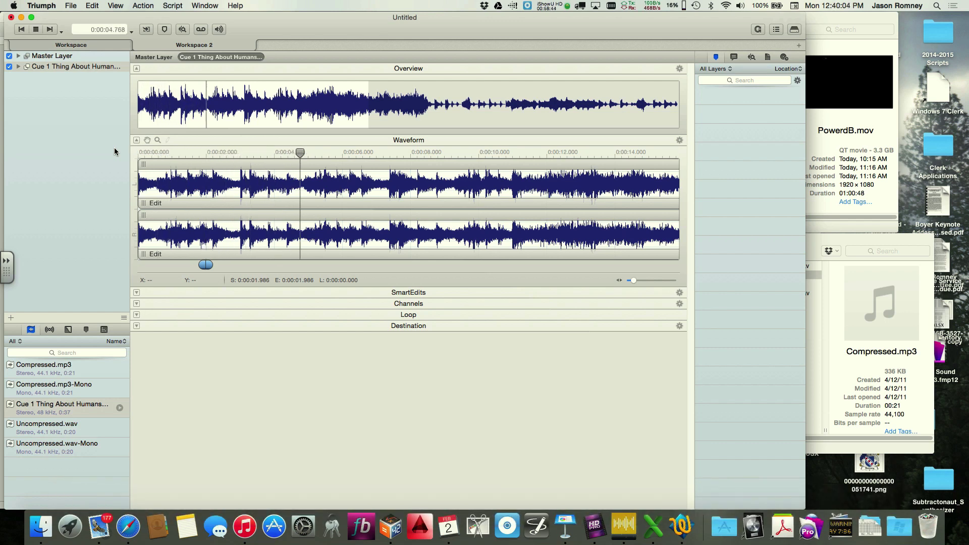
{"action": "key", "text": "space"}
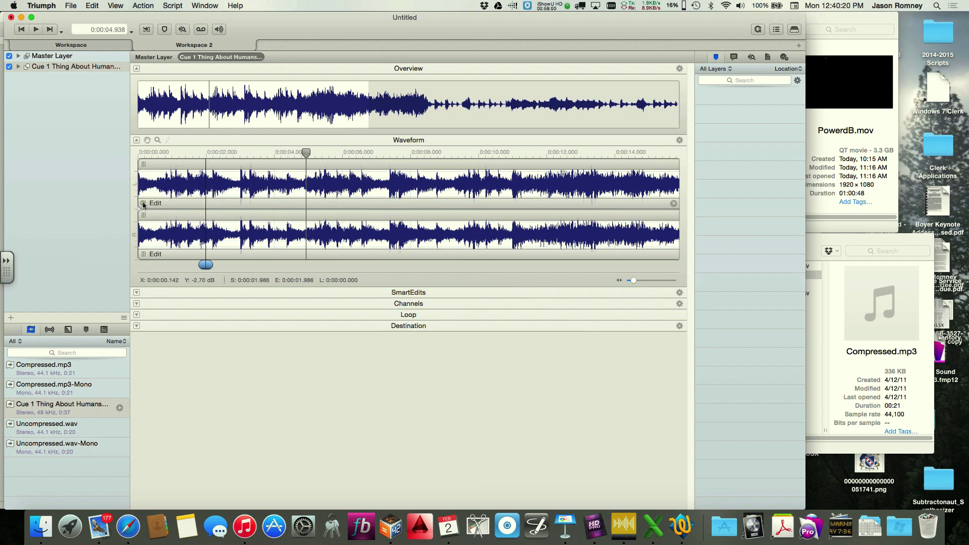
Step: Trim the start of the cue's edit to about 4.3 seconds, auditioning the new start point
{"action": "left_click_drag", "start_coordinate": [145, 202], "coordinate": [305, 196]}
{"action": "left_click", "coordinate": [292, 153]}
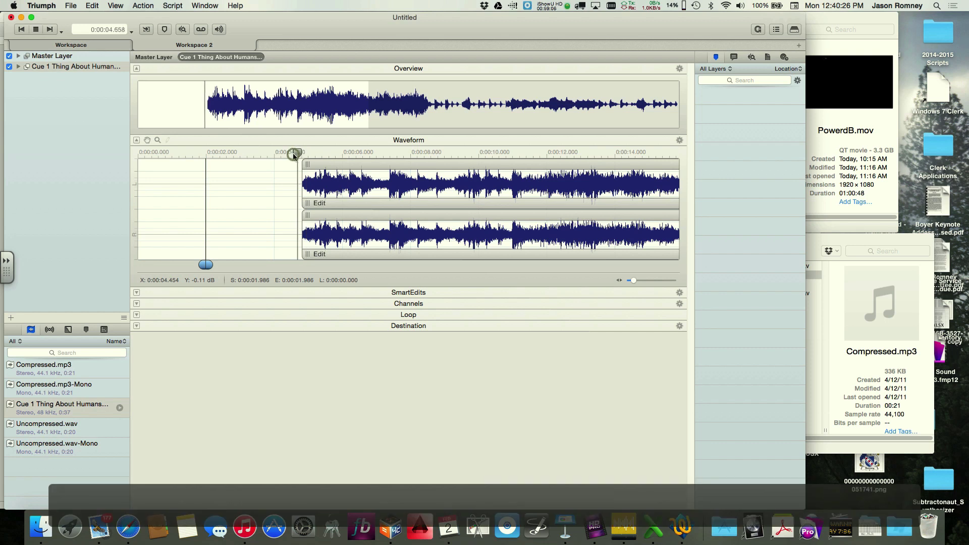
{"action": "key", "text": "space"}
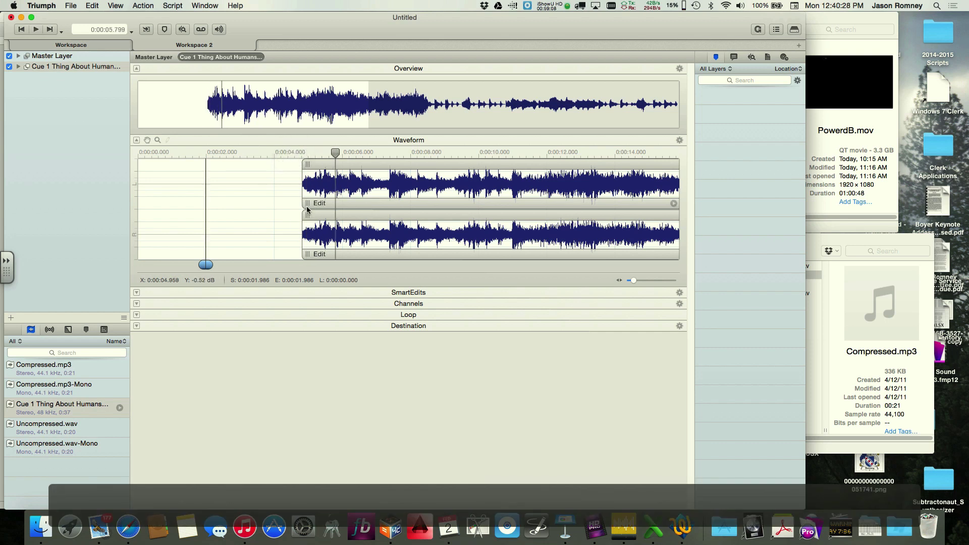
{"action": "left_click_drag", "start_coordinate": [306, 207], "coordinate": [293, 208]}
{"action": "left_click", "coordinate": [283, 157]}
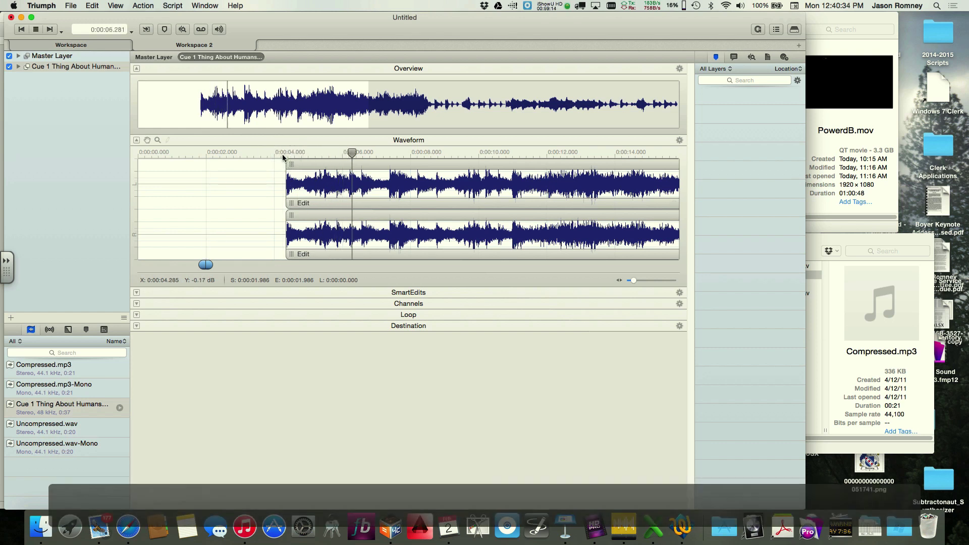
{"action": "key", "text": "space"}
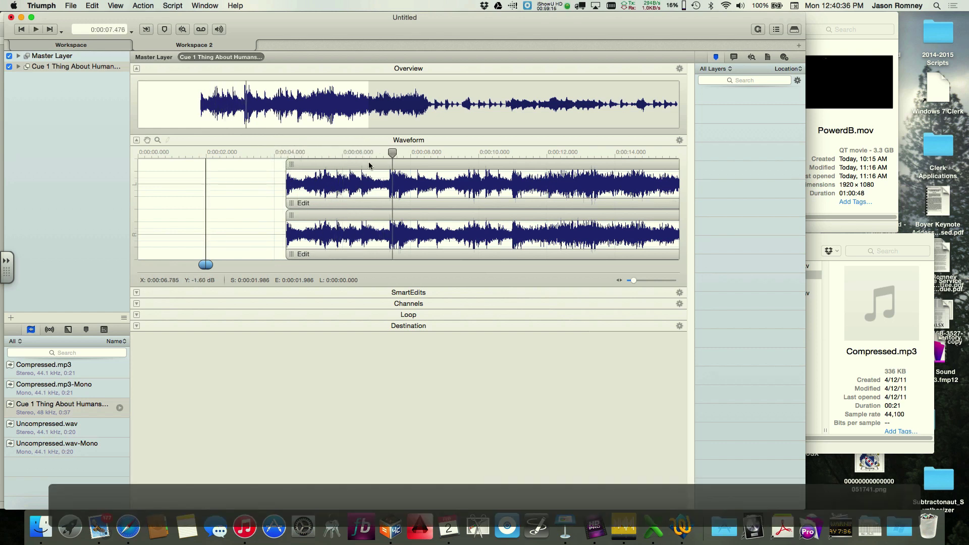
Step: Move the trimmed edit to the beginning of the timeline and give it a fade-in of about 0.3 seconds, auditioning it
{"action": "left_click_drag", "start_coordinate": [368, 161], "coordinate": [101, 161]}
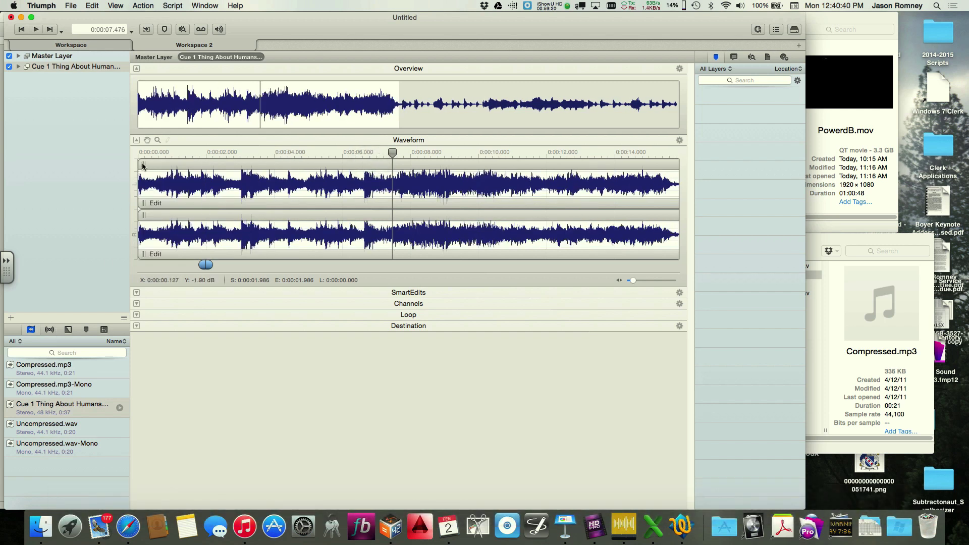
{"action": "left_click_drag", "start_coordinate": [143, 165], "coordinate": [152, 166]}
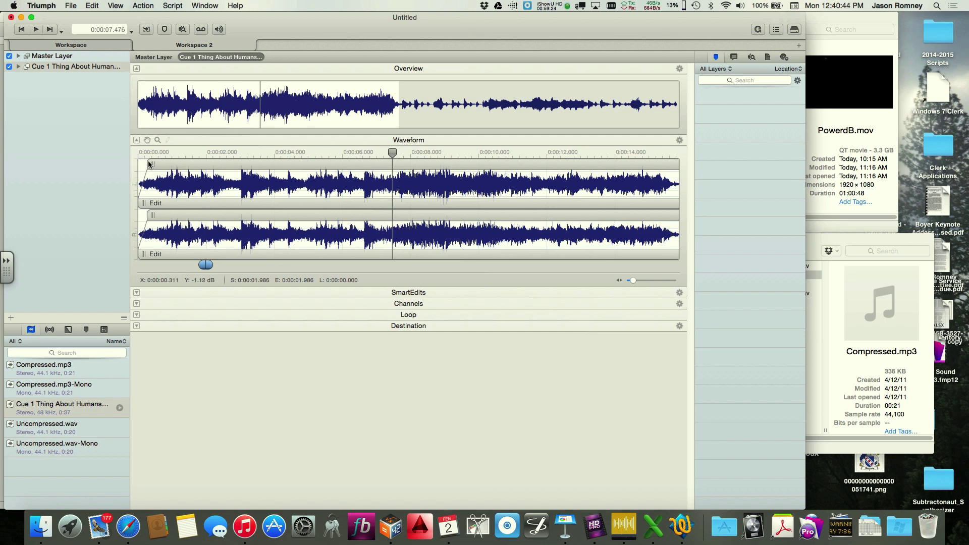
{"action": "left_click", "coordinate": [141, 153]}
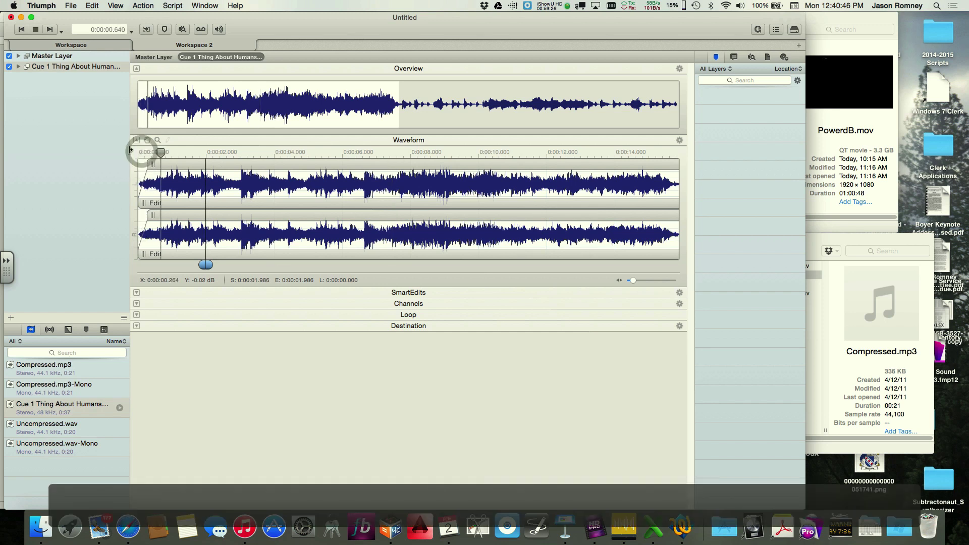
Step: Review the workspace's render options for content, file format, sample rate, dither and saving without rendering anything
{"action": "left_click", "coordinate": [143, 6]}
{"action": "mouse_move", "coordinate": [162, 95]}
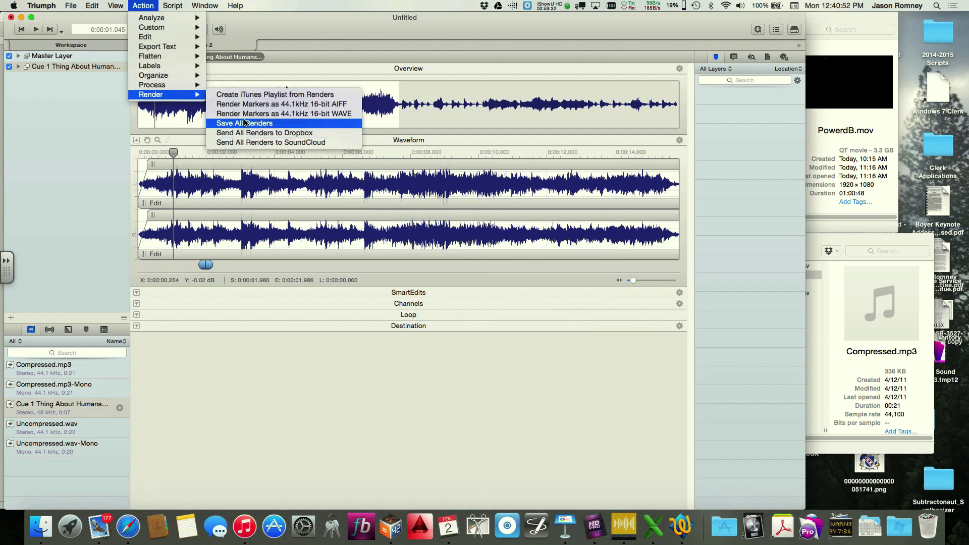
{"action": "mouse_move", "coordinate": [75, 4]}
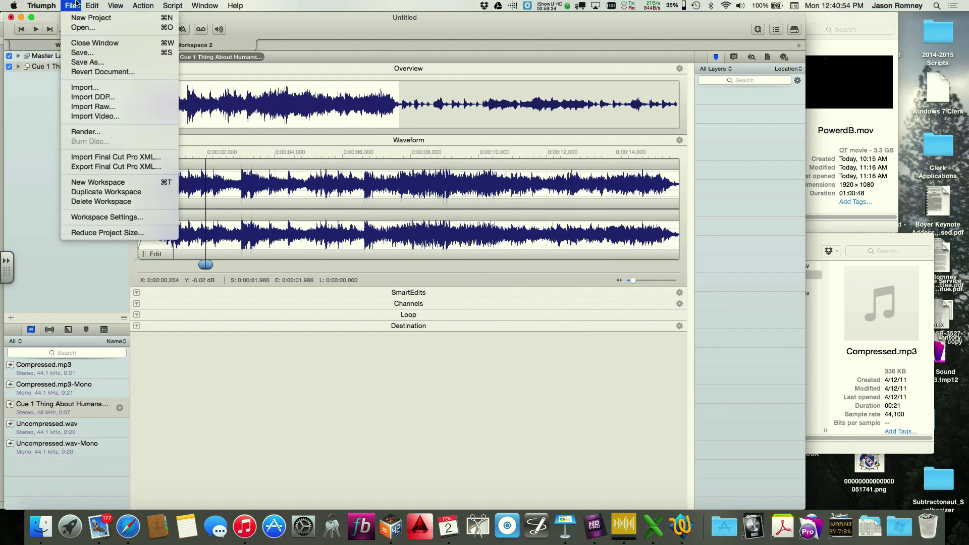
{"action": "left_click", "coordinate": [85, 131]}
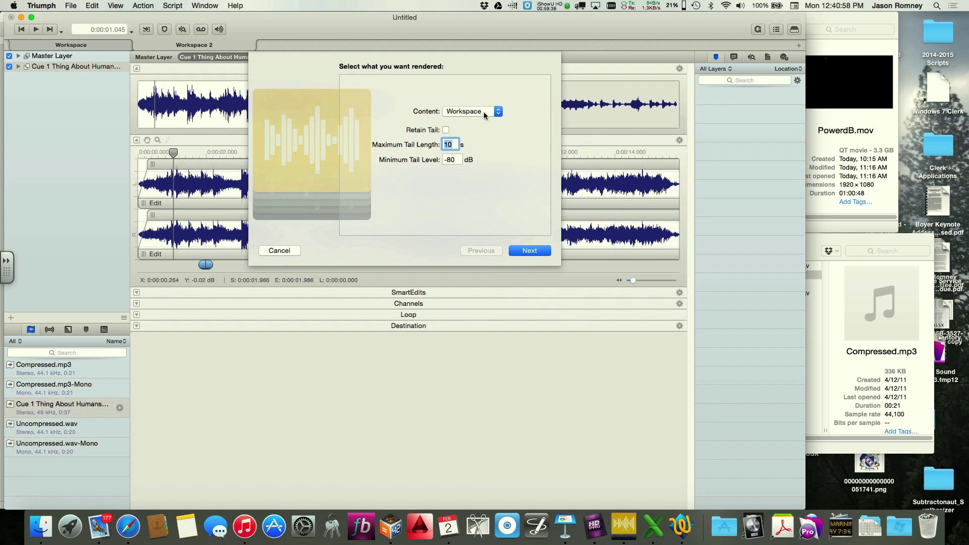
{"action": "left_click", "coordinate": [527, 250]}
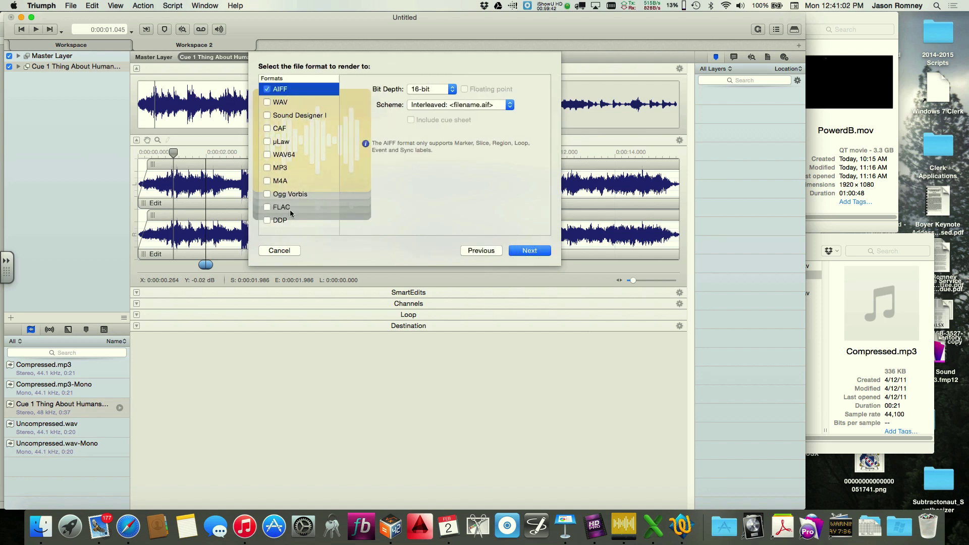
{"action": "left_click", "coordinate": [534, 252]}
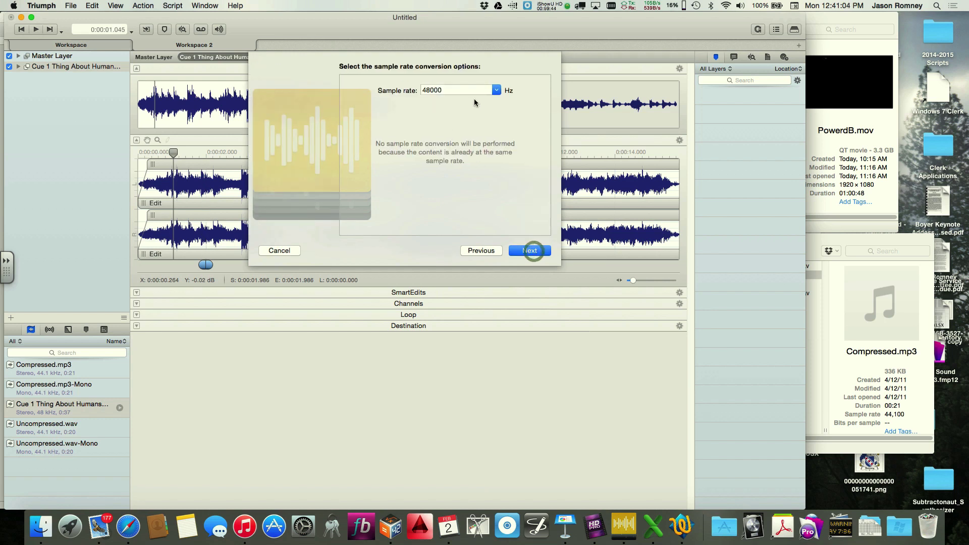
{"action": "left_click", "coordinate": [523, 250]}
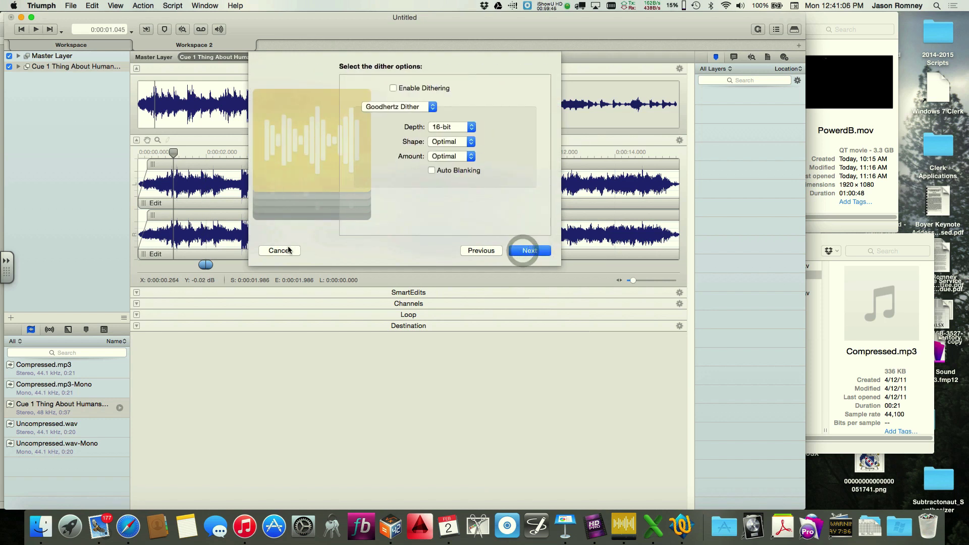
{"action": "left_click", "coordinate": [532, 252]}
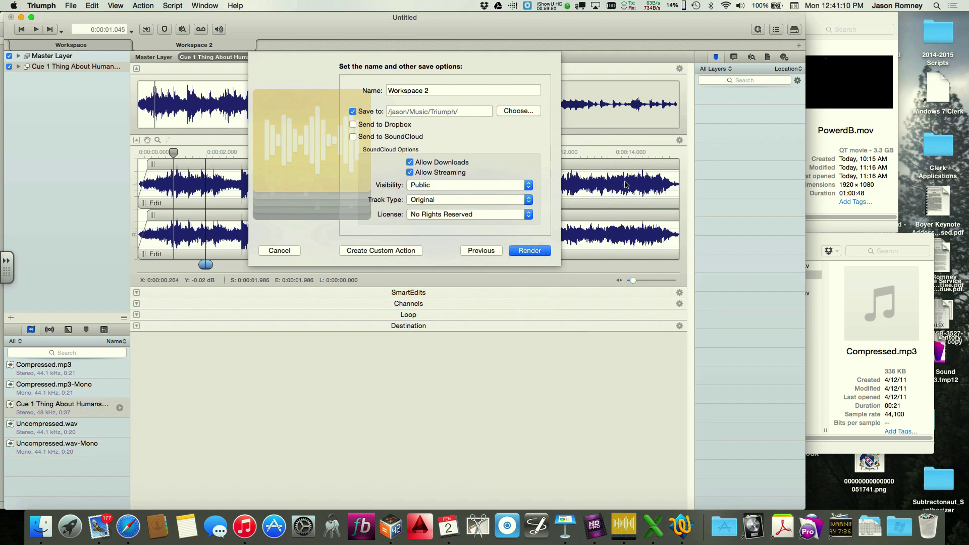
{"action": "left_click", "coordinate": [279, 250]}
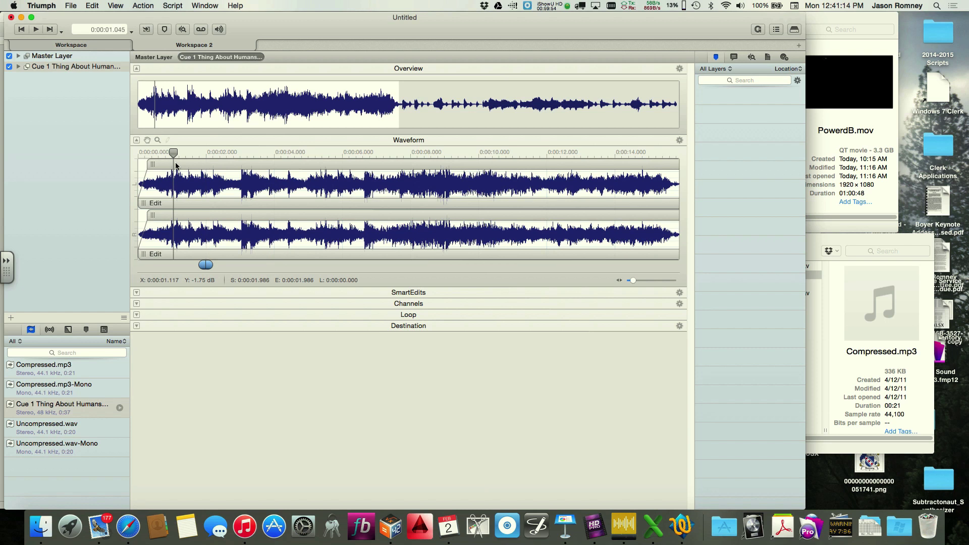
Step: Undo the fade-in, the move and the start trims of the cue's edit
{"action": "key", "text": "super+z"}
{"action": "key", "text": "super+z"}
{"action": "key", "text": "super+z"}
{"action": "key", "text": "super+z"}
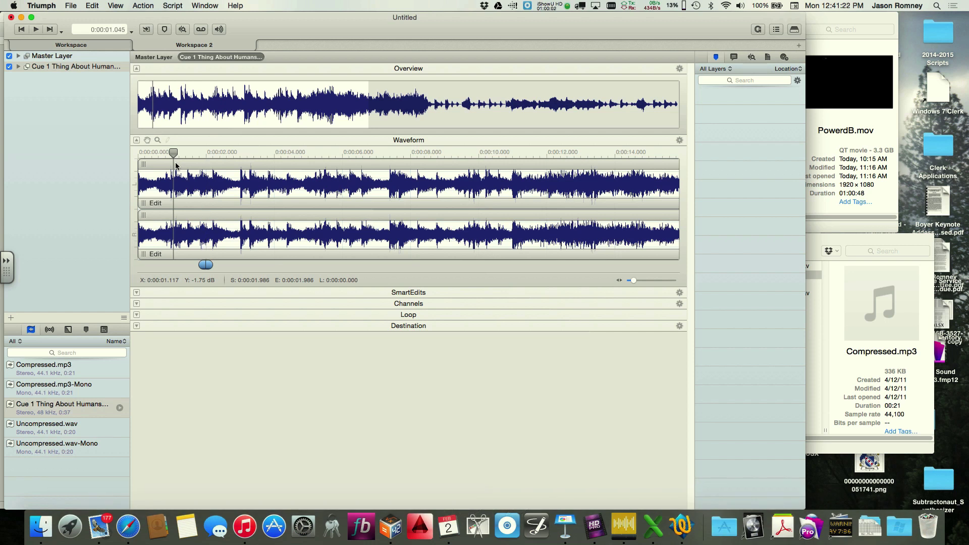
Step: Select the whole cue and render the workspace as a 16-bit AIFF file named Workspace 2 at 44100 Hz
{"action": "key", "text": "super+a"}
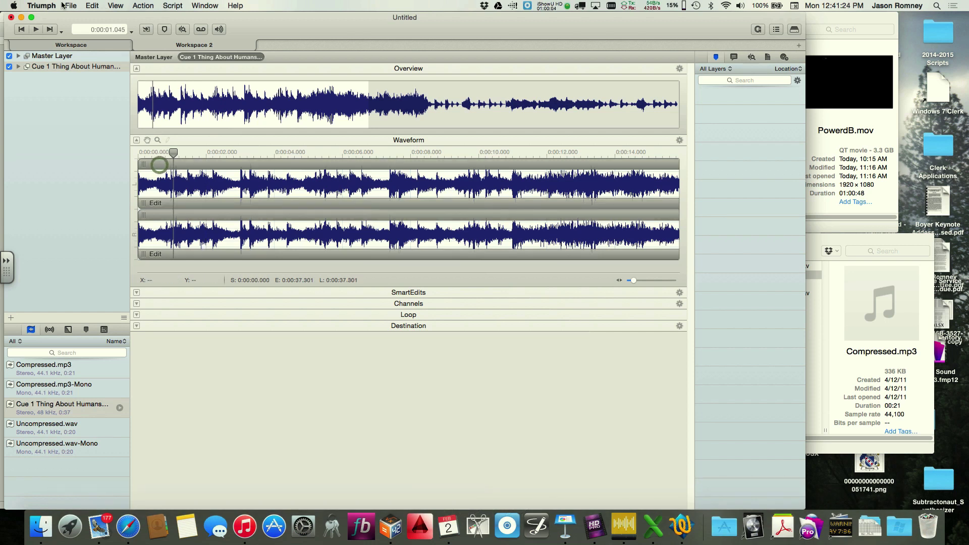
{"action": "left_click", "coordinate": [71, 5]}
{"action": "left_click", "coordinate": [85, 132]}
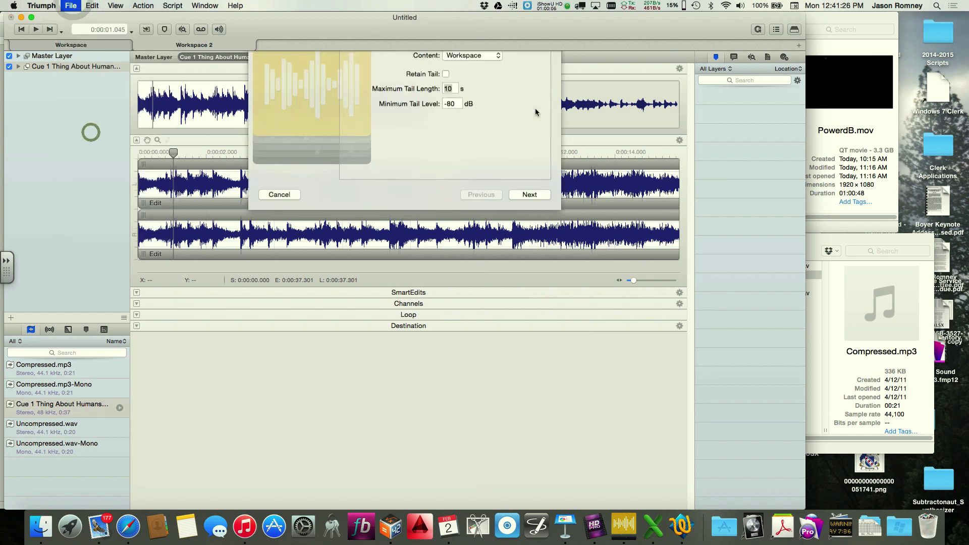
{"action": "left_click", "coordinate": [530, 251]}
{"action": "left_click", "coordinate": [529, 251]}
{"action": "left_click", "coordinate": [497, 91]}
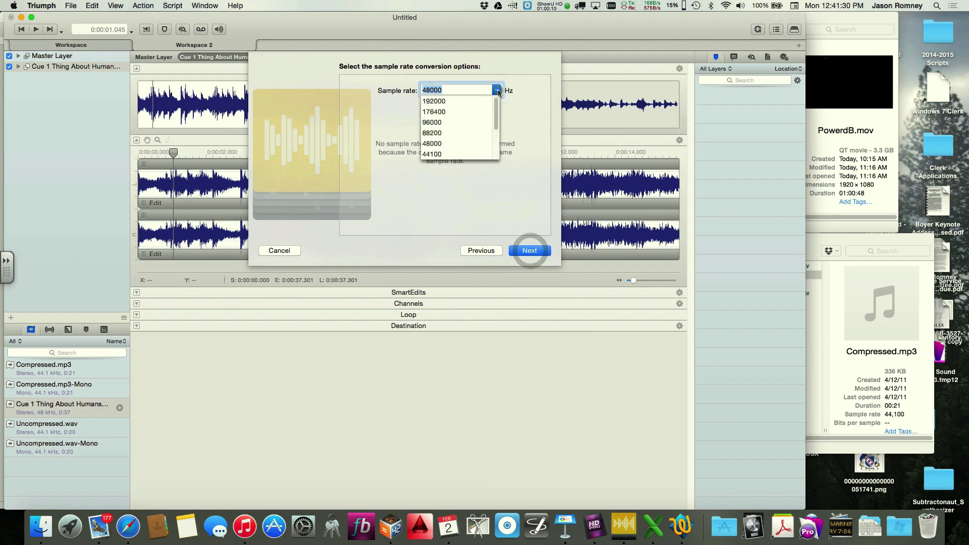
{"action": "left_click", "coordinate": [465, 154]}
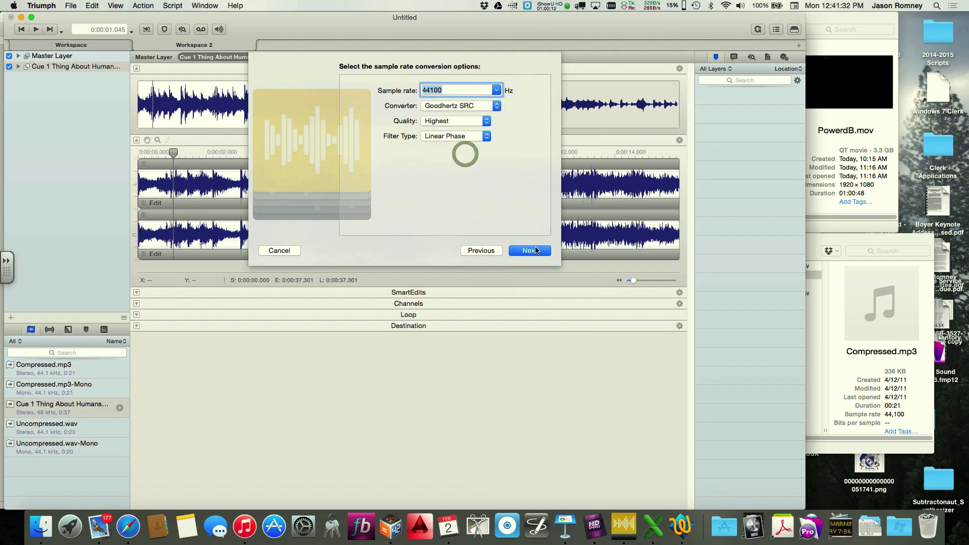
{"action": "left_click", "coordinate": [535, 251]}
{"action": "left_click", "coordinate": [535, 250]}
{"action": "left_click", "coordinate": [535, 249]}
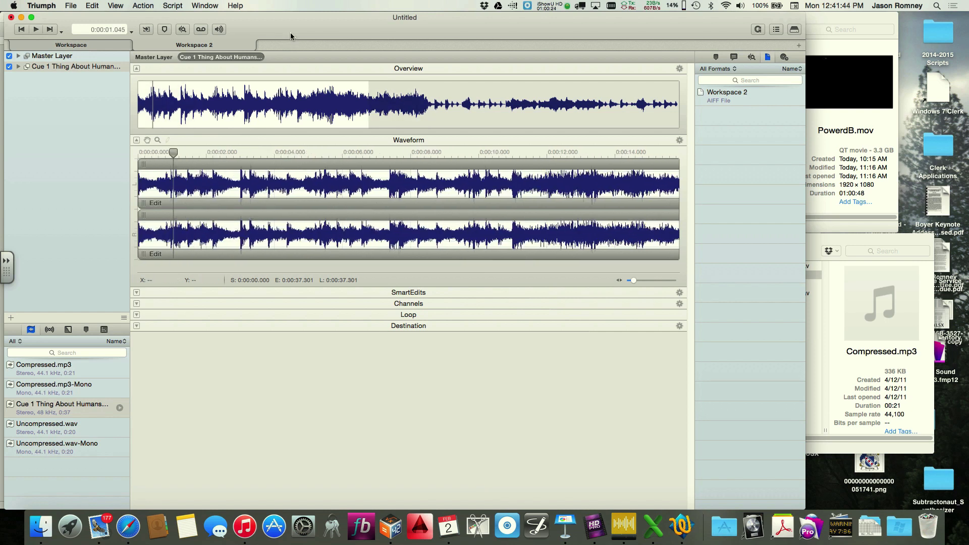
Step: Try changing the gain of the selected cue by -6 dB, and undo the gain change
{"action": "left_click", "coordinate": [148, 5]}
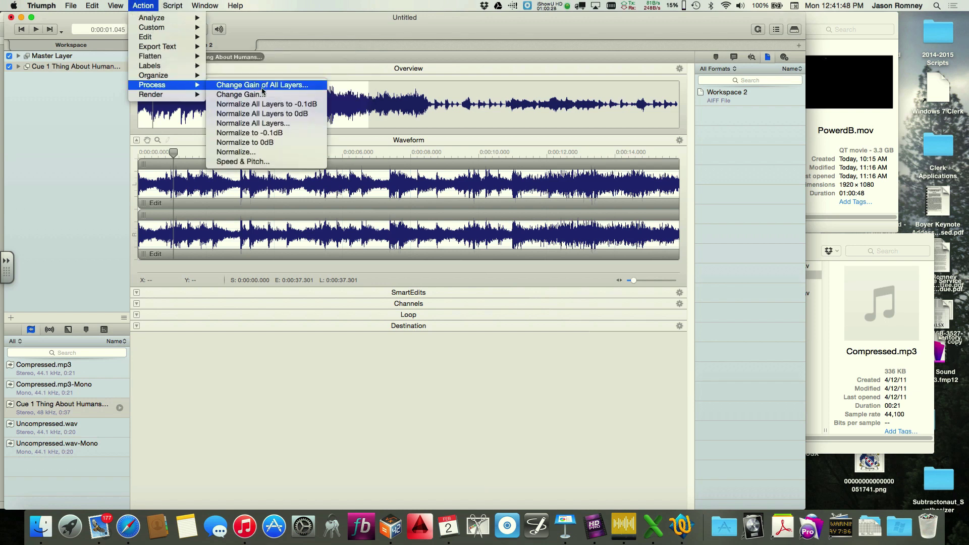
{"action": "left_click", "coordinate": [262, 93]}
{"action": "left_click_drag", "start_coordinate": [405, 74], "coordinate": [396, 76]}
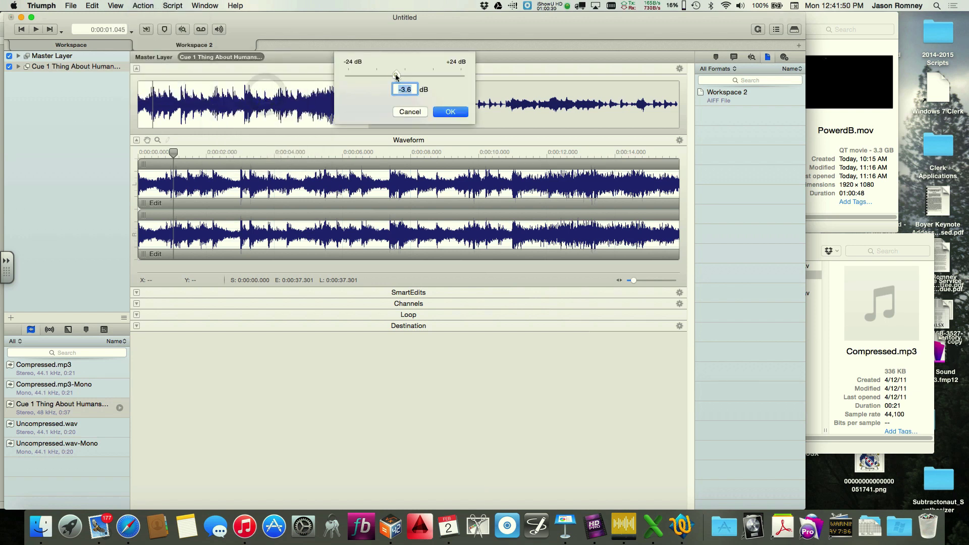
{"action": "type", "text": "-6"}
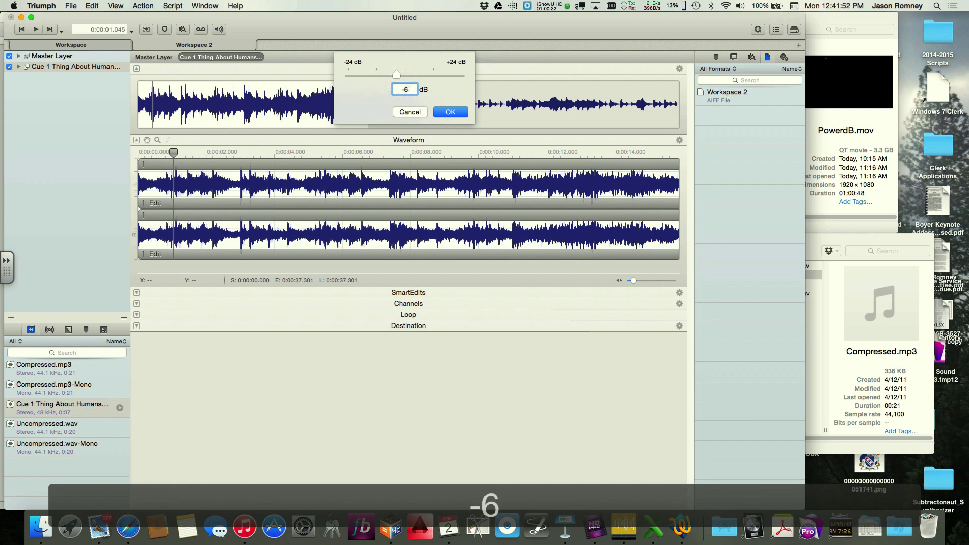
{"action": "key", "text": "Tab"}
{"action": "left_click", "coordinate": [457, 112]}
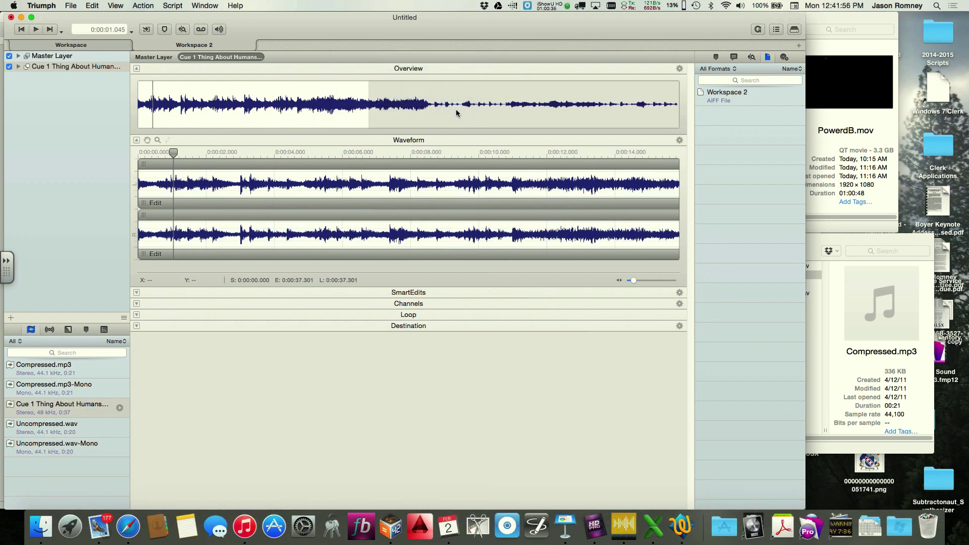
{"action": "key", "text": "super+z"}
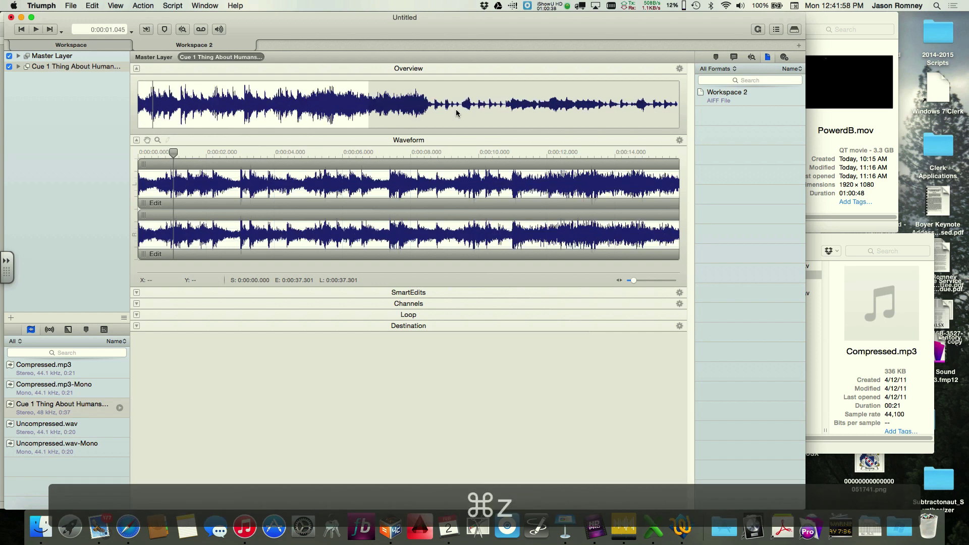
{"action": "left_click", "coordinate": [142, 5]}
{"action": "left_click", "coordinate": [137, 5]}
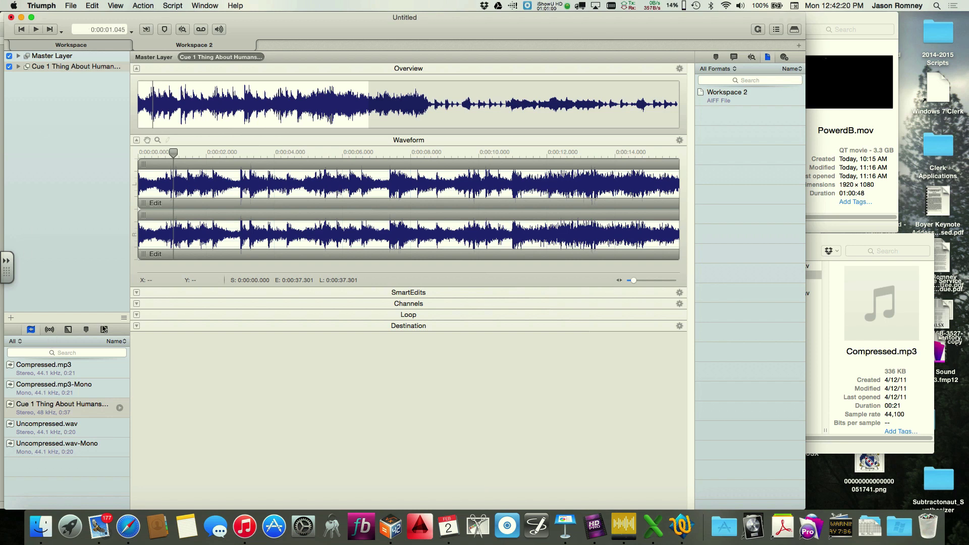
Step: Add the RCompressor (s) effect to the Cue 1 Thing About Humans layer and open its settings
{"action": "left_click", "coordinate": [50, 329]}
{"action": "scroll", "coordinate": [65, 472], "scroll_direction": "down", "scroll_amount": 15}
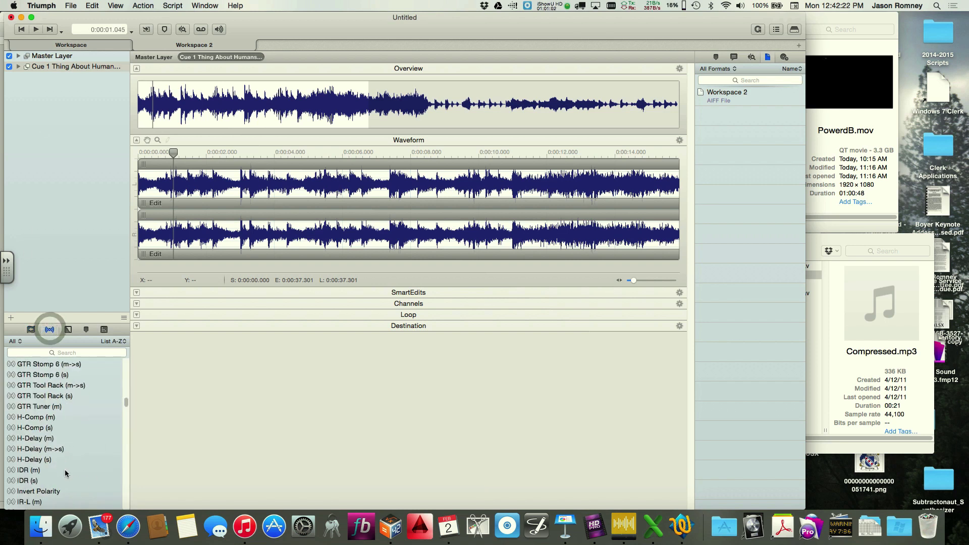
{"action": "scroll", "coordinate": [65, 471], "scroll_direction": "down", "scroll_amount": 10}
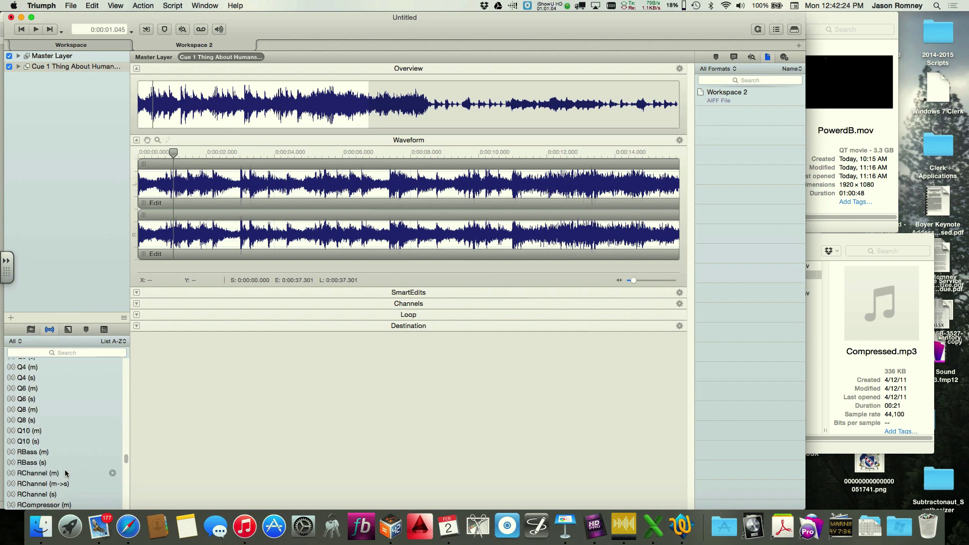
{"action": "scroll", "coordinate": [65, 472], "scroll_direction": "down", "scroll_amount": 4}
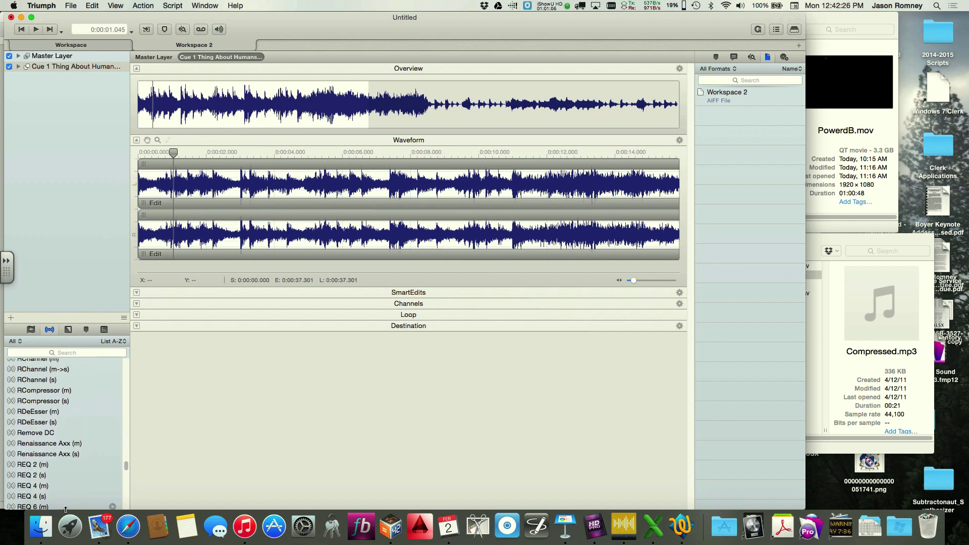
{"action": "scroll", "coordinate": [65, 407], "scroll_direction": "up", "scroll_amount": 2}
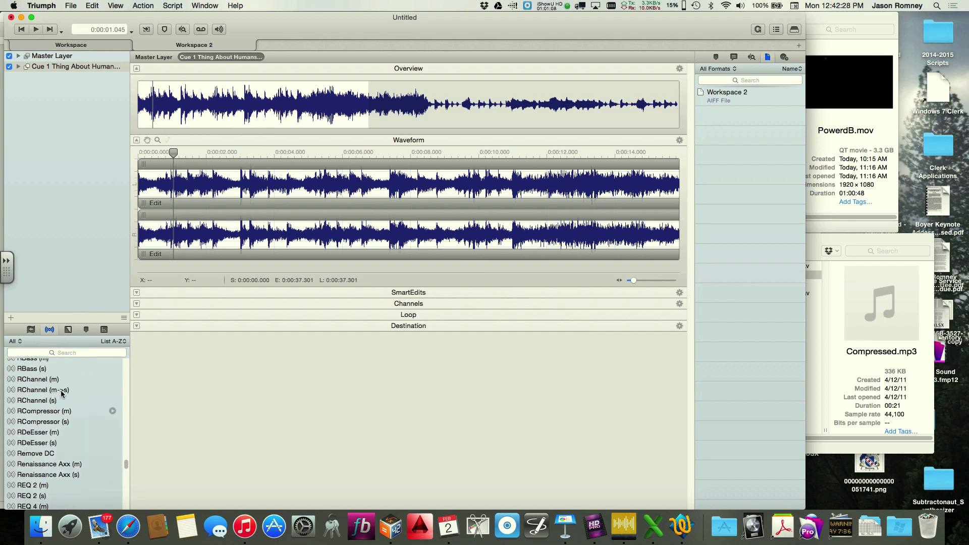
{"action": "left_click_drag", "start_coordinate": [57, 429], "coordinate": [102, 68]}
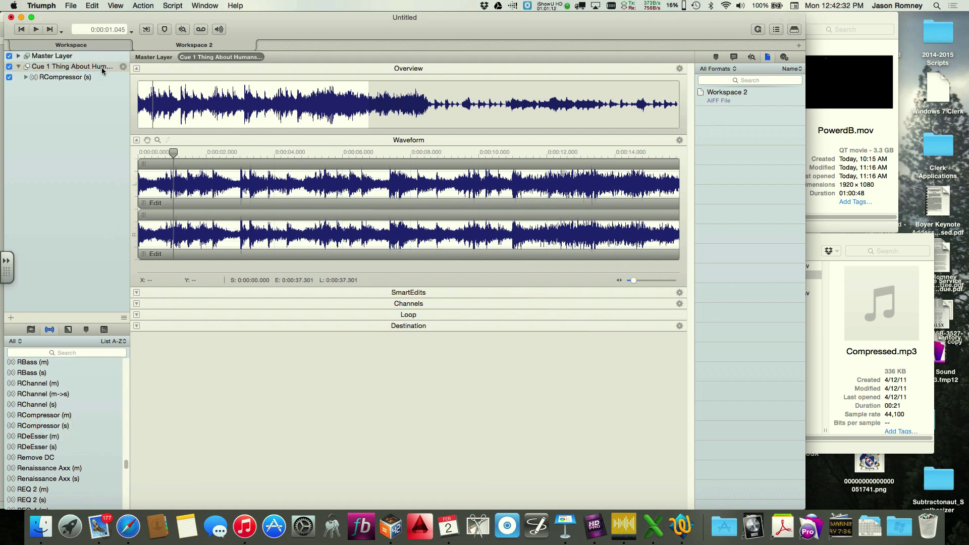
{"action": "left_click", "coordinate": [56, 79]}
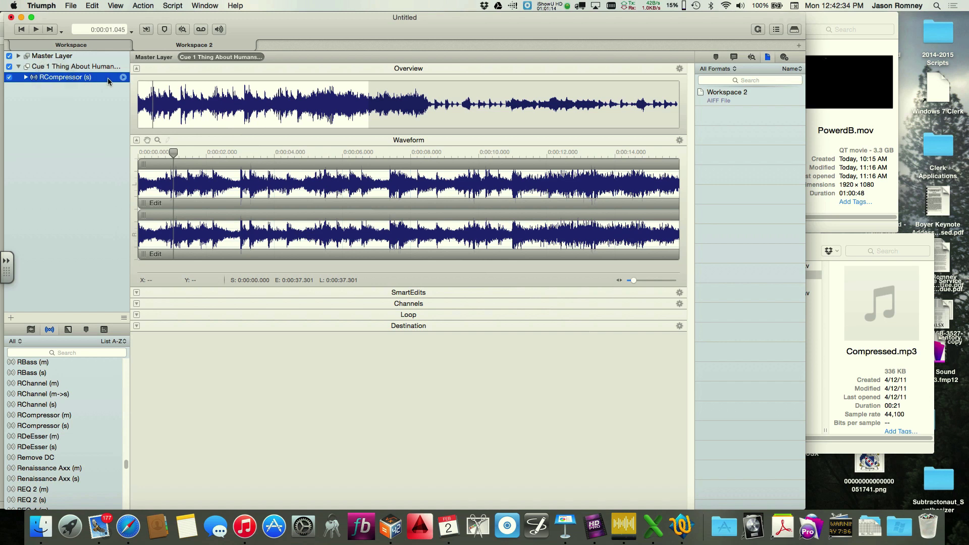
{"action": "left_click", "coordinate": [124, 78]}
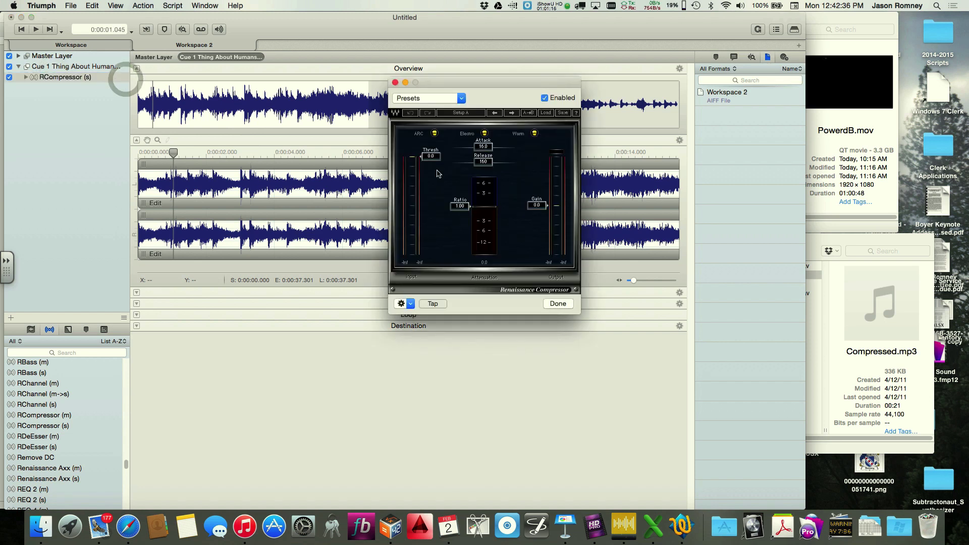
Step: While the cue plays, set the compressor's threshold to about -10.1, ratio to 2 and gain to 3, and stop playback
{"action": "key", "text": "space"}
{"action": "left_click_drag", "start_coordinate": [431, 157], "coordinate": [431, 172]}
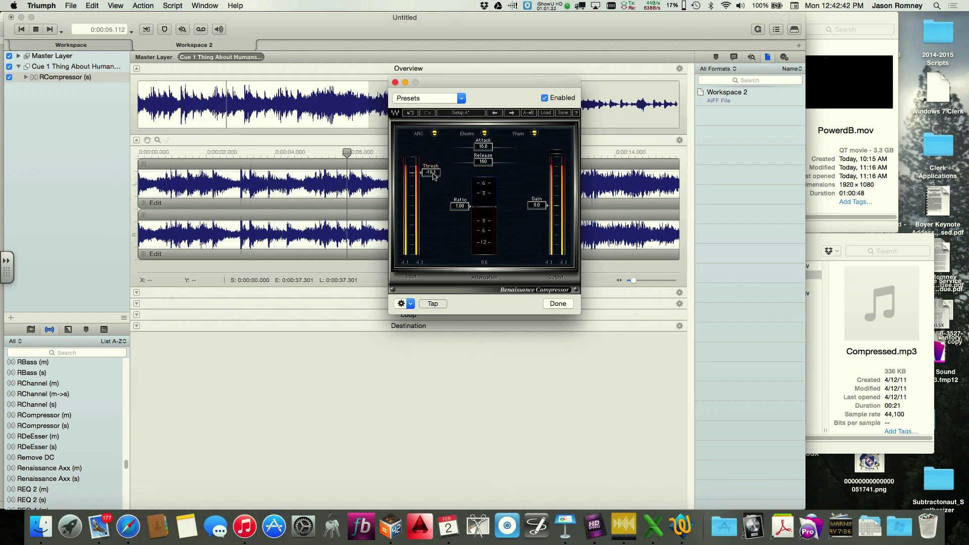
{"action": "left_click", "coordinate": [460, 205]}
{"action": "type", "text": "2"}
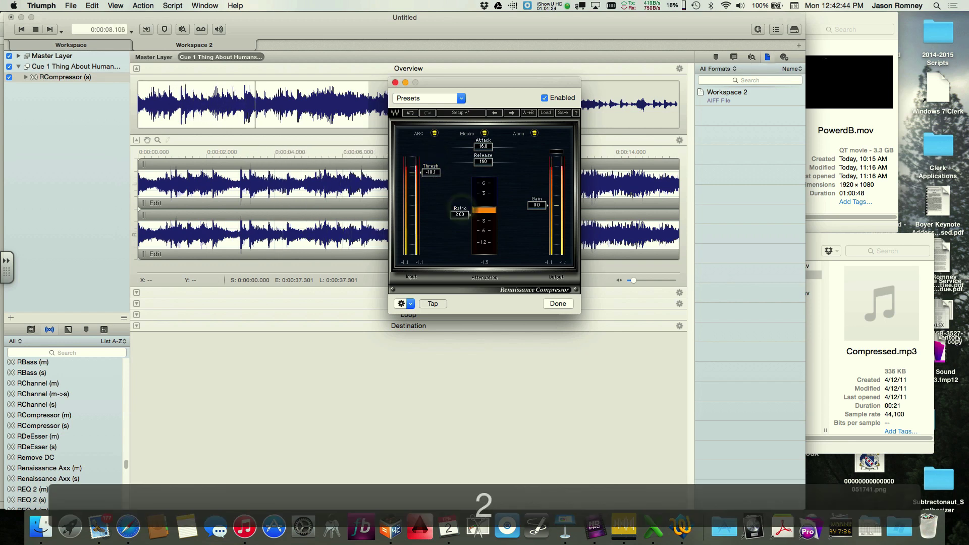
{"action": "left_click", "coordinate": [536, 207]}
{"action": "type", "text": "3"}
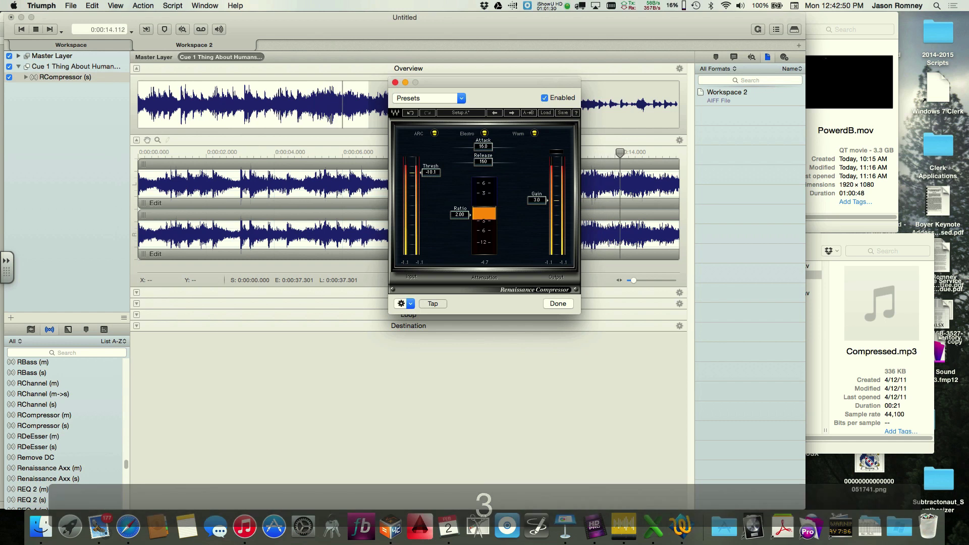
{"action": "key", "text": "space"}
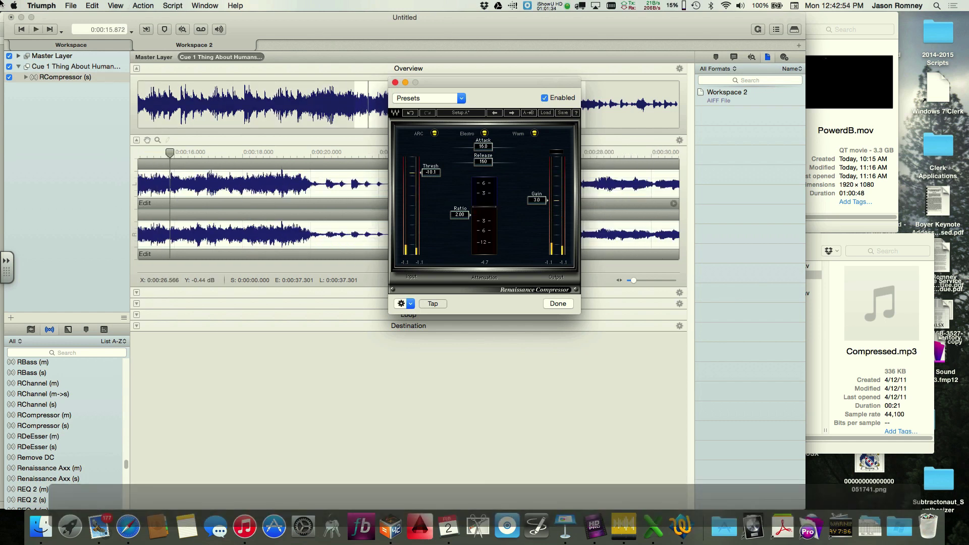
Step: Close the compressor settings and review the workspace's render content and file format options without rendering
{"action": "left_click", "coordinate": [70, 5]}
{"action": "left_click", "coordinate": [94, 132]}
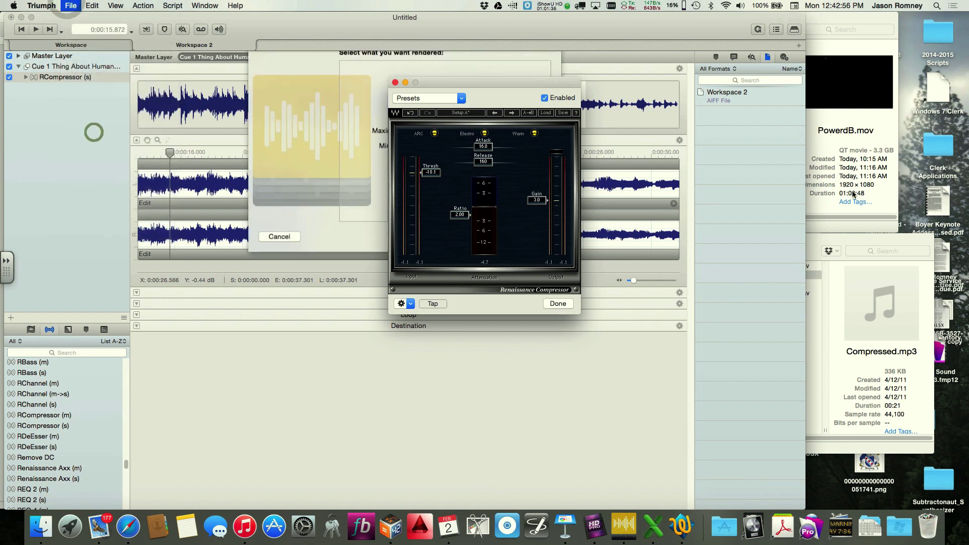
{"action": "left_click", "coordinate": [395, 82]}
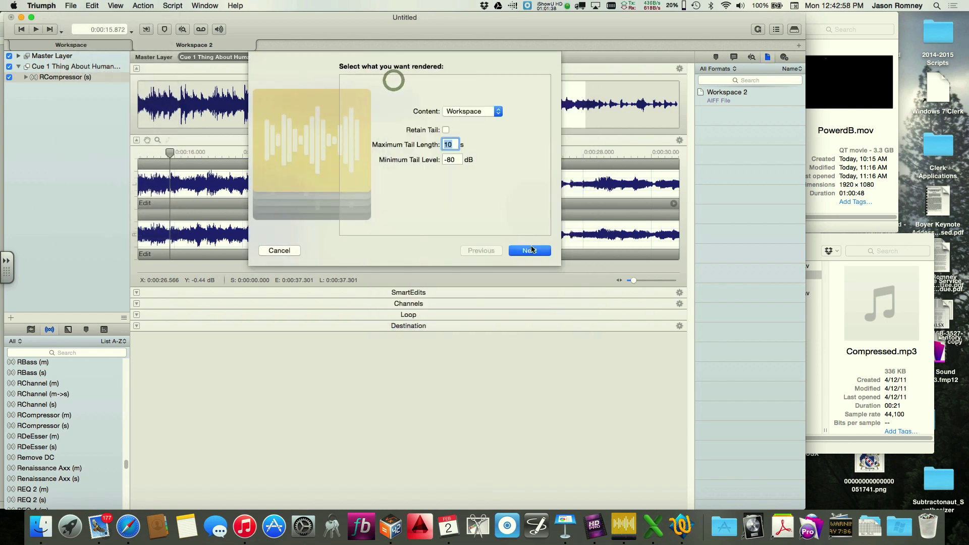
{"action": "left_click", "coordinate": [529, 250]}
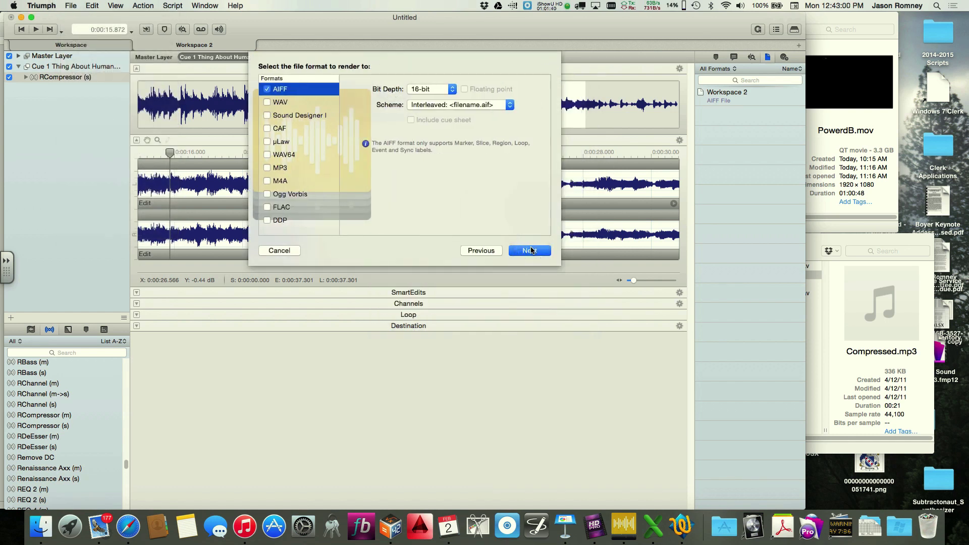
{"action": "left_click", "coordinate": [287, 249]}
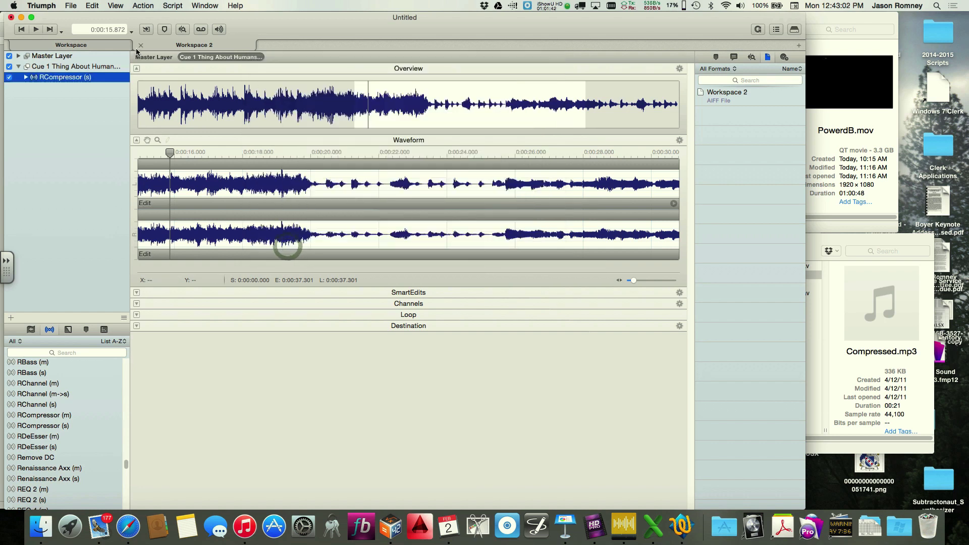
Step: Delete Workspace 2 and close the untitled document without saving it
{"action": "left_click", "coordinate": [141, 46]}
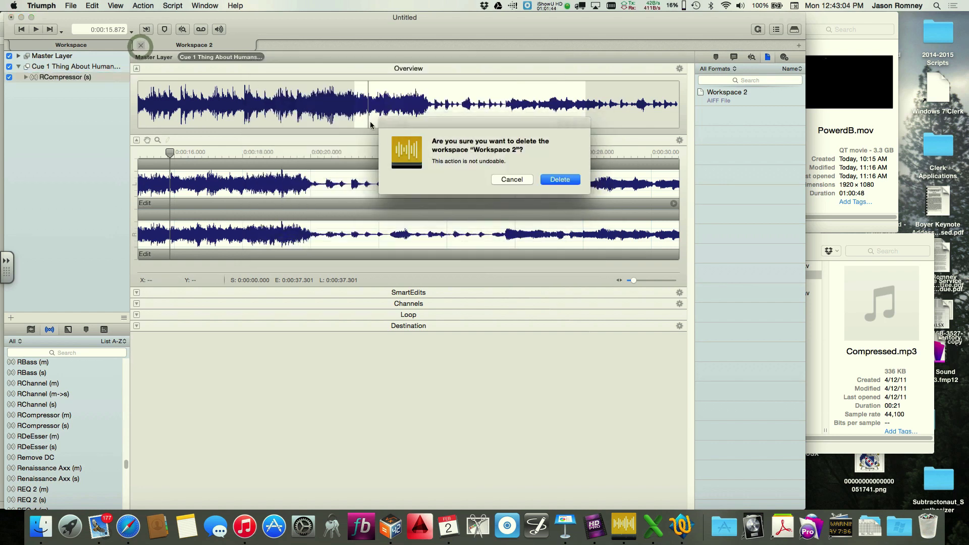
{"action": "left_click", "coordinate": [568, 180]}
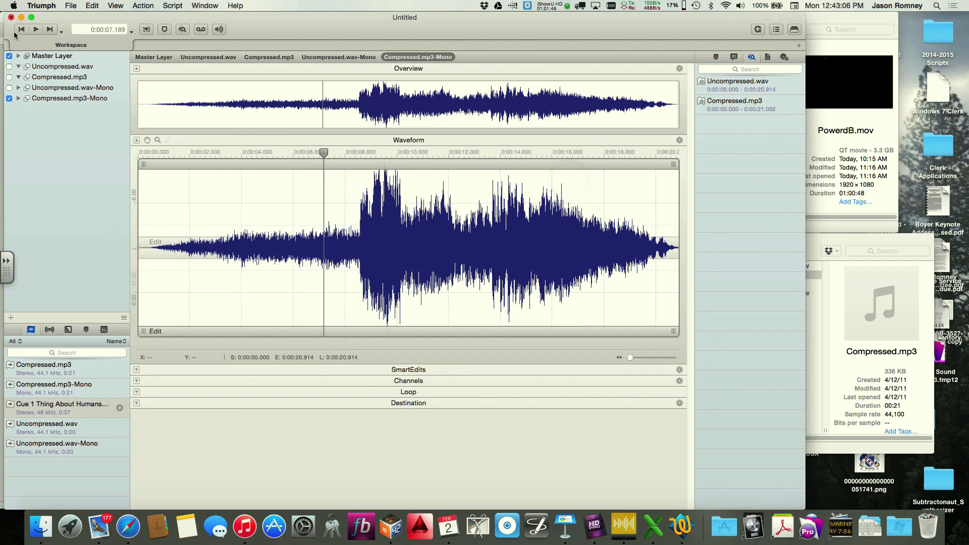
{"action": "left_click", "coordinate": [11, 17]}
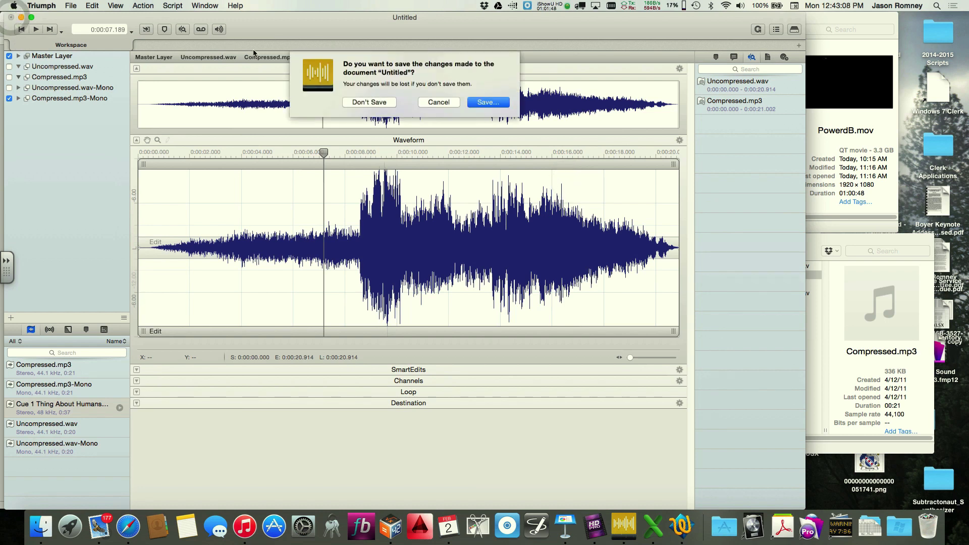
{"action": "left_click", "coordinate": [363, 103]}
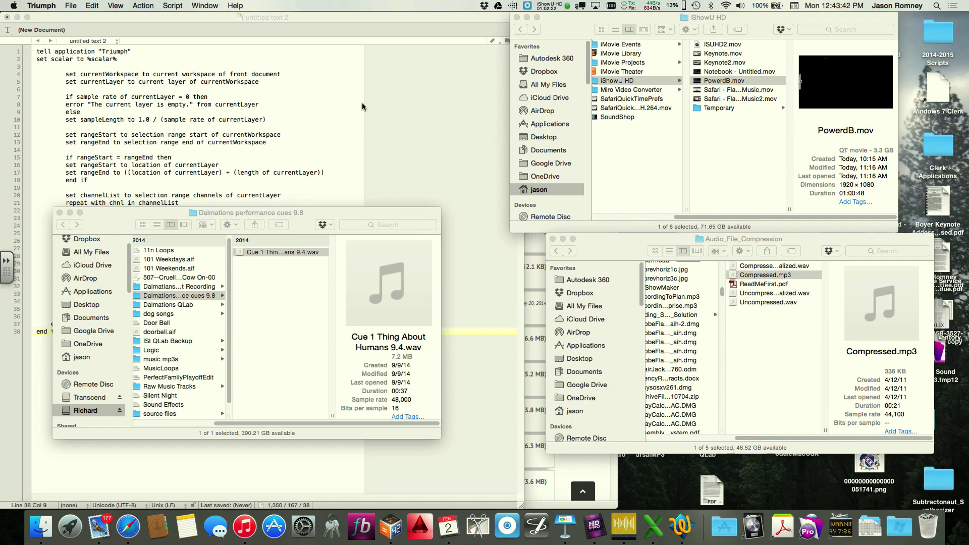
Step: In Finder, open the I've Got Plans_Edits.logicx project from Raw Music Tracks, I've Got Plans Cues, I've Got Plans
{"action": "scroll", "coordinate": [237, 337], "scroll_direction": "left", "scroll_amount": 5}
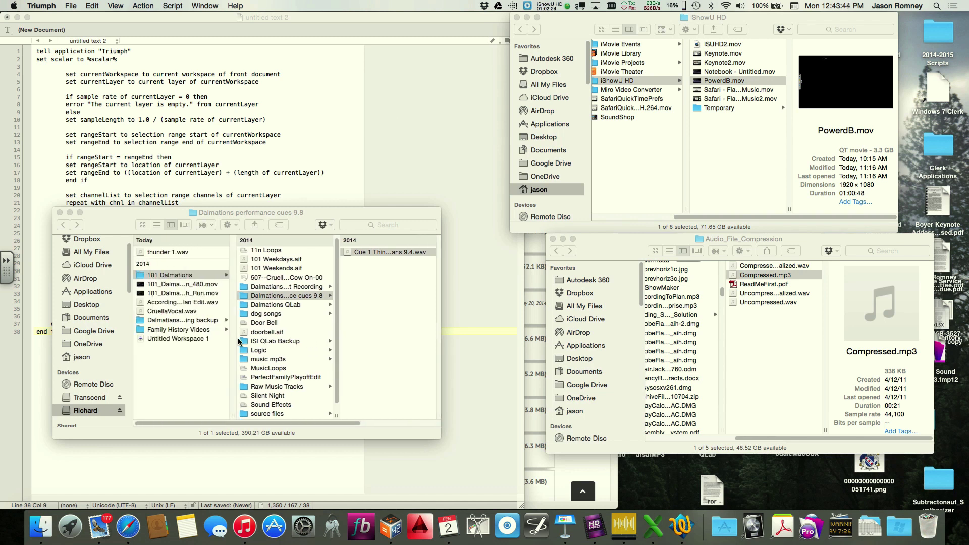
{"action": "left_click", "coordinate": [238, 341]}
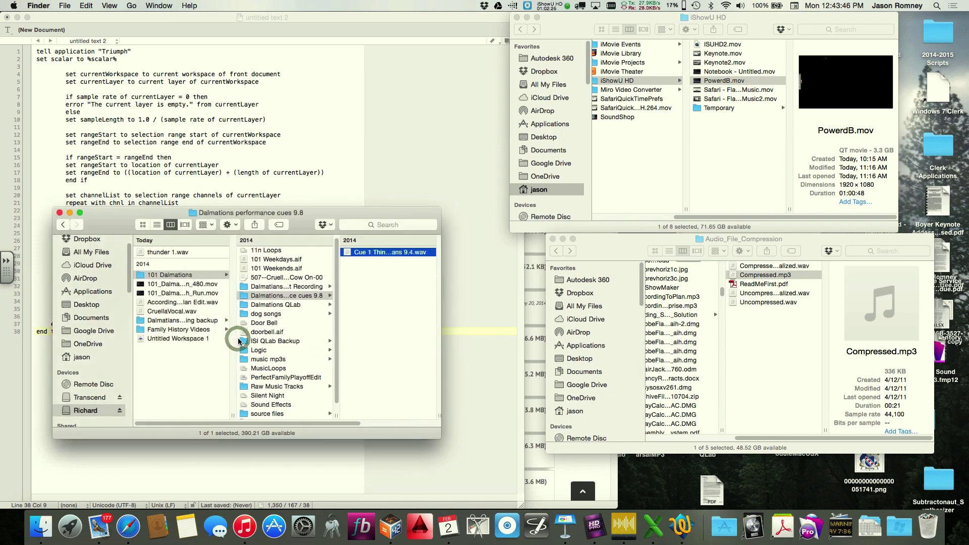
{"action": "left_click", "coordinate": [258, 386]}
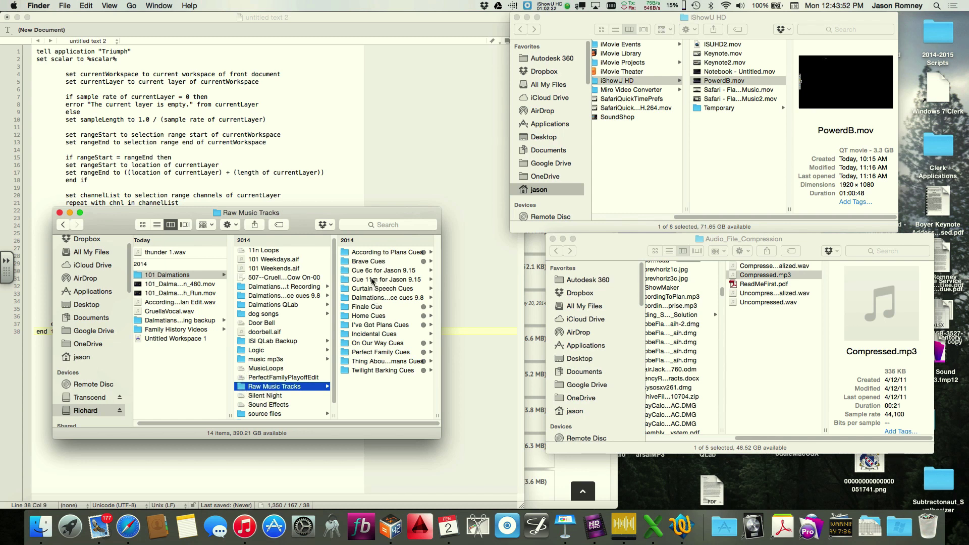
{"action": "left_click", "coordinate": [371, 324]}
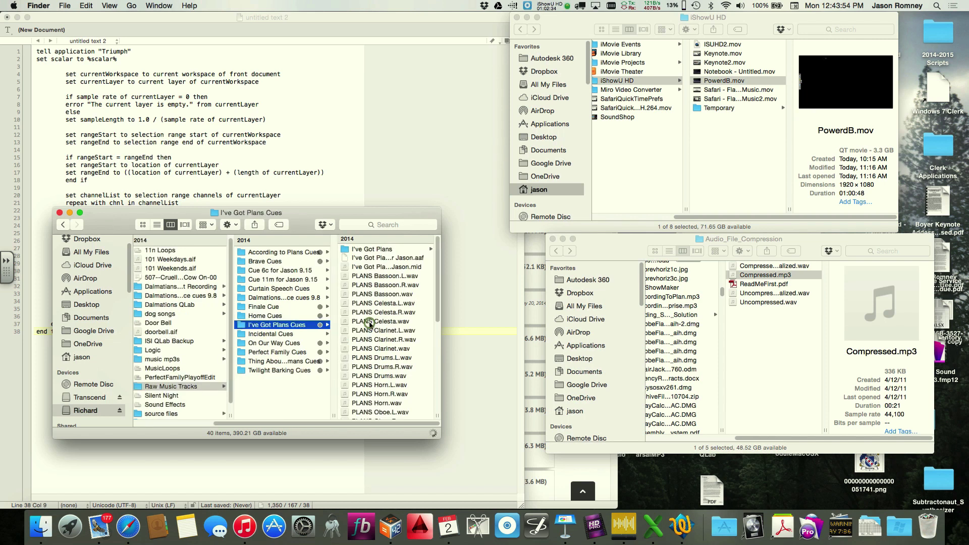
{"action": "left_click", "coordinate": [363, 252]}
{"action": "double_click", "coordinate": [370, 280]}
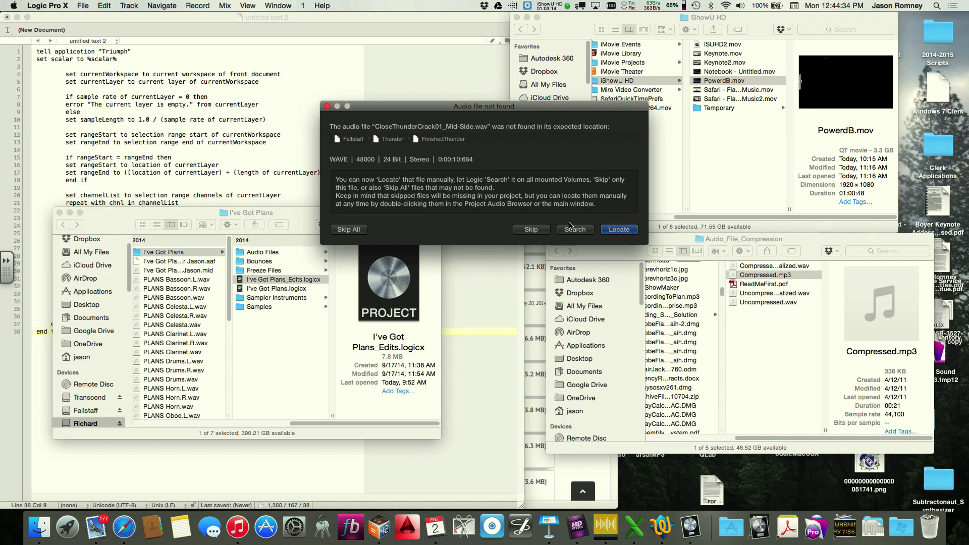
Step: Cancel locating the missing CloseThunderCrack01_Mid-Side.wav file, and close and reopen the I've Got Plans_Edits project
{"action": "left_click", "coordinate": [609, 232]}
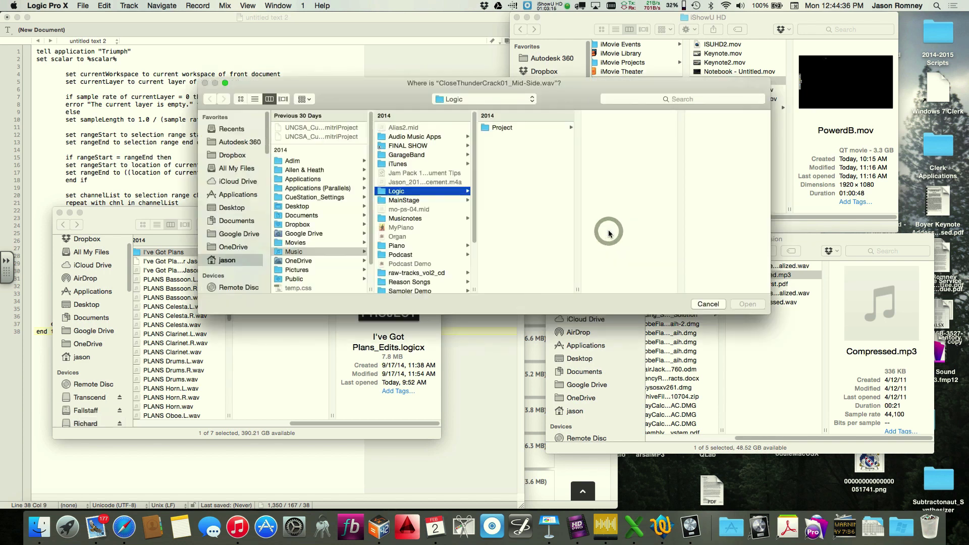
{"action": "left_click", "coordinate": [700, 303]}
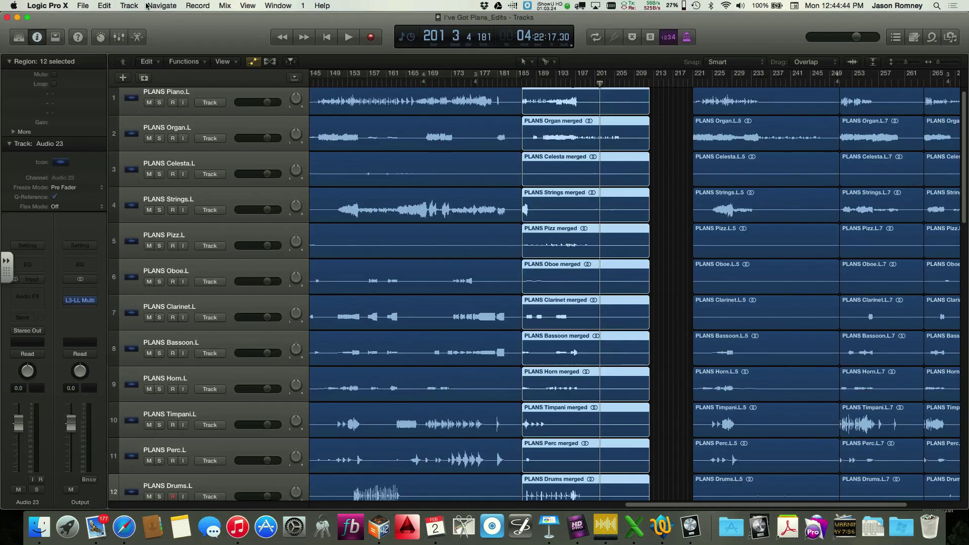
{"action": "left_click", "coordinate": [81, 5]}
{"action": "left_click", "coordinate": [87, 71]}
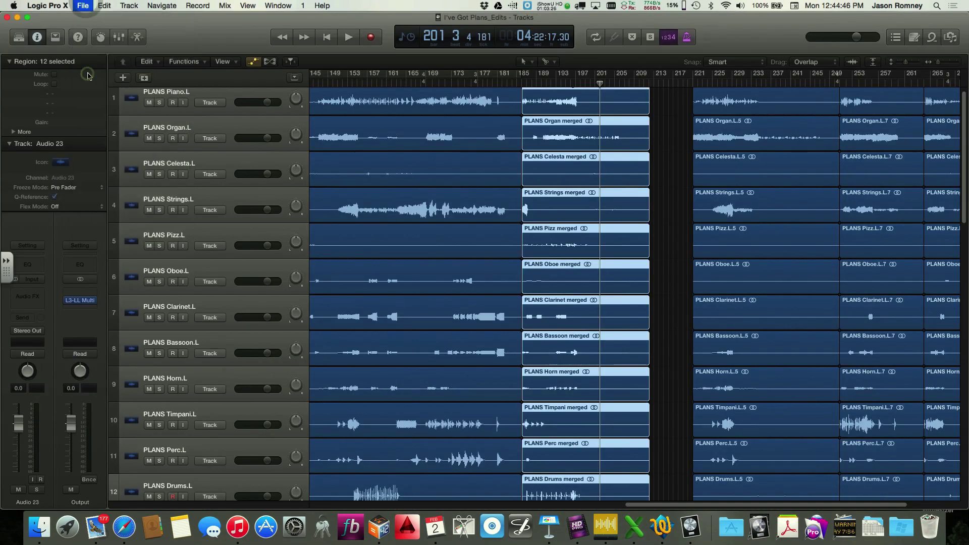
{"action": "left_click", "coordinate": [241, 282]}
{"action": "double_click", "coordinate": [241, 282]}
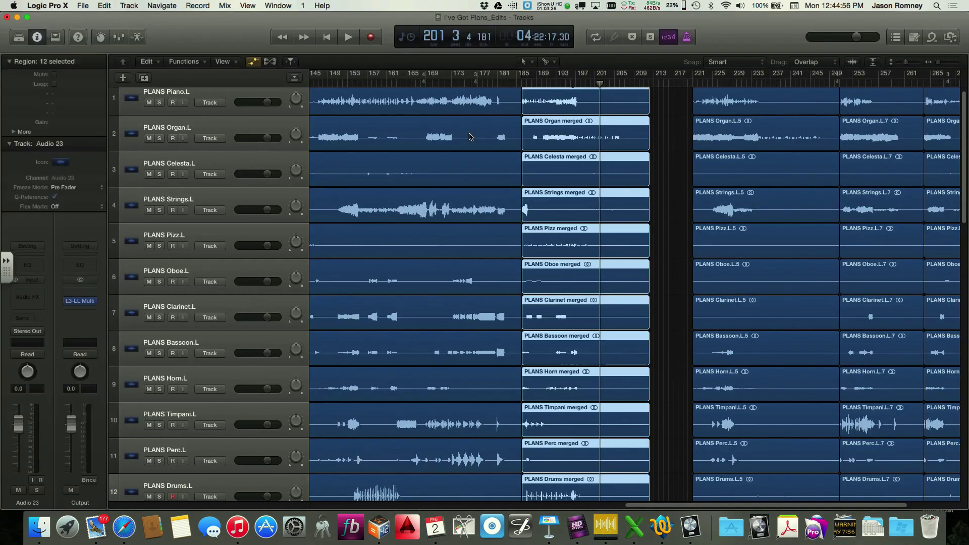
Step: Examine the whole arrangement from the project start, from the PLANS instrument tracks down to the thunder tracks
{"action": "key", "text": "Return"}
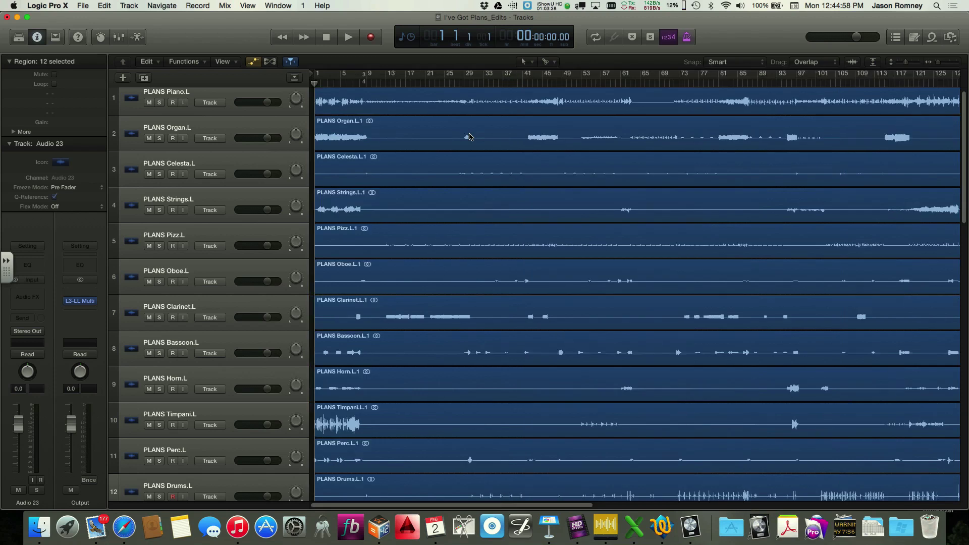
{"action": "key", "text": "super+Left"}
{"action": "key", "text": "super+Left"}
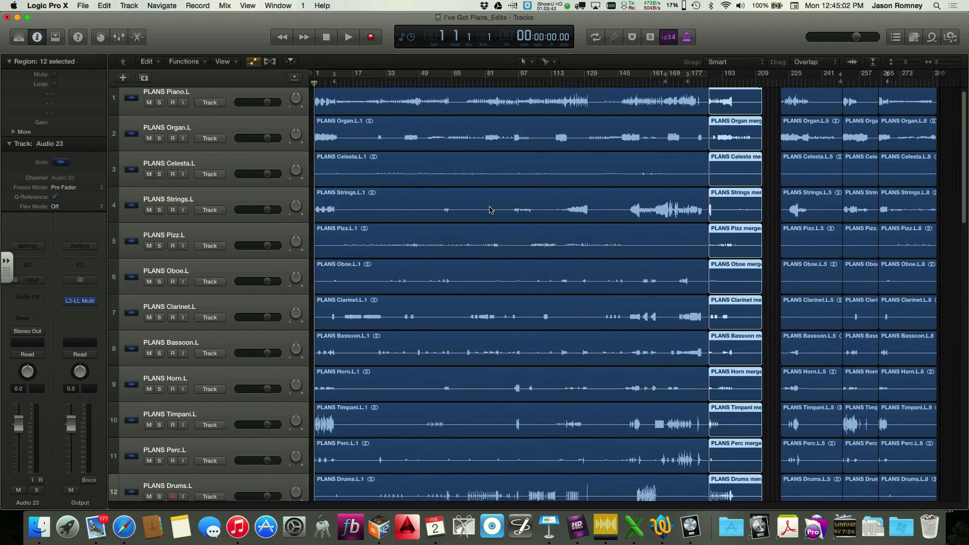
{"action": "scroll", "coordinate": [490, 210], "scroll_direction": "down", "scroll_amount": 3}
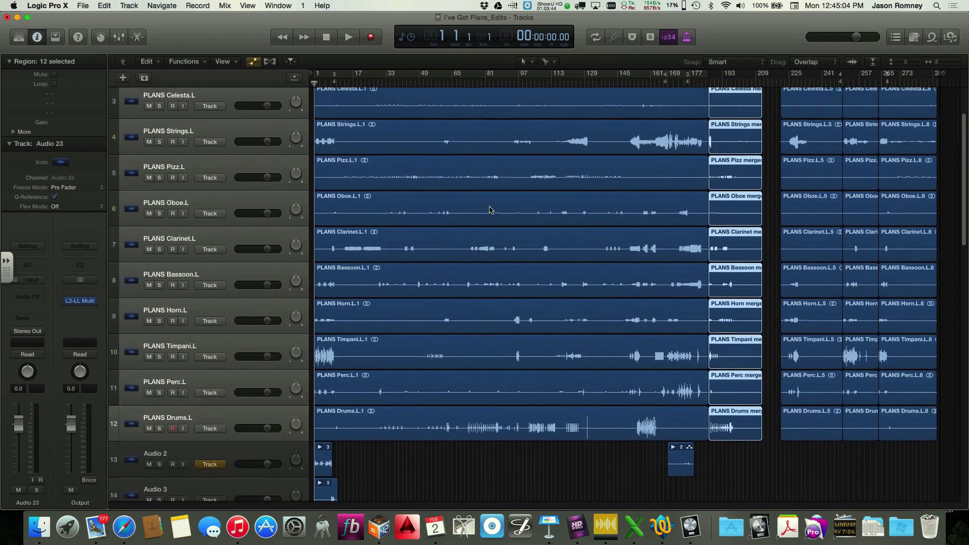
{"action": "scroll", "coordinate": [489, 210], "scroll_direction": "down", "scroll_amount": 3}
{"action": "scroll", "coordinate": [489, 210], "scroll_direction": "up", "scroll_amount": 5}
{"action": "scroll", "coordinate": [490, 210], "scroll_direction": "up", "scroll_amount": 1}
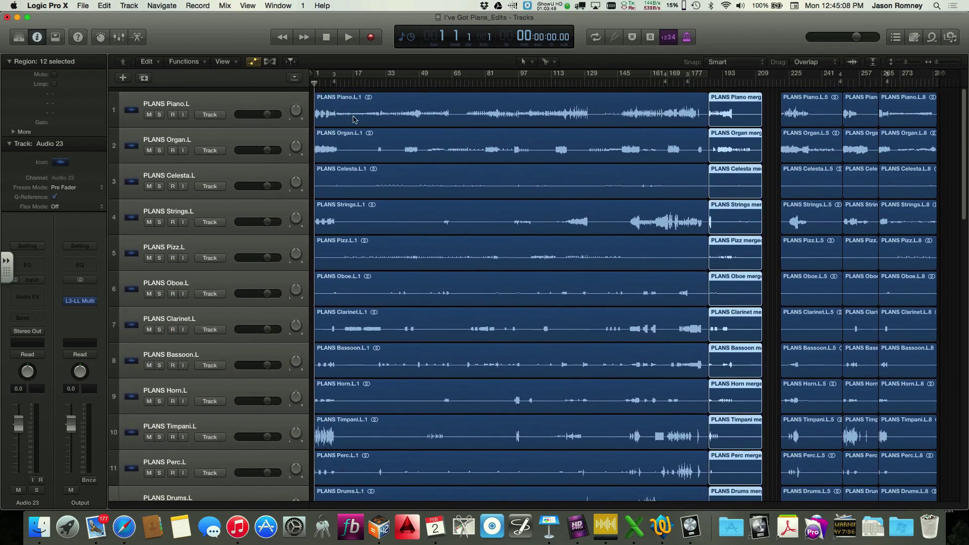
{"action": "scroll", "coordinate": [369, 235], "scroll_direction": "down", "scroll_amount": 8}
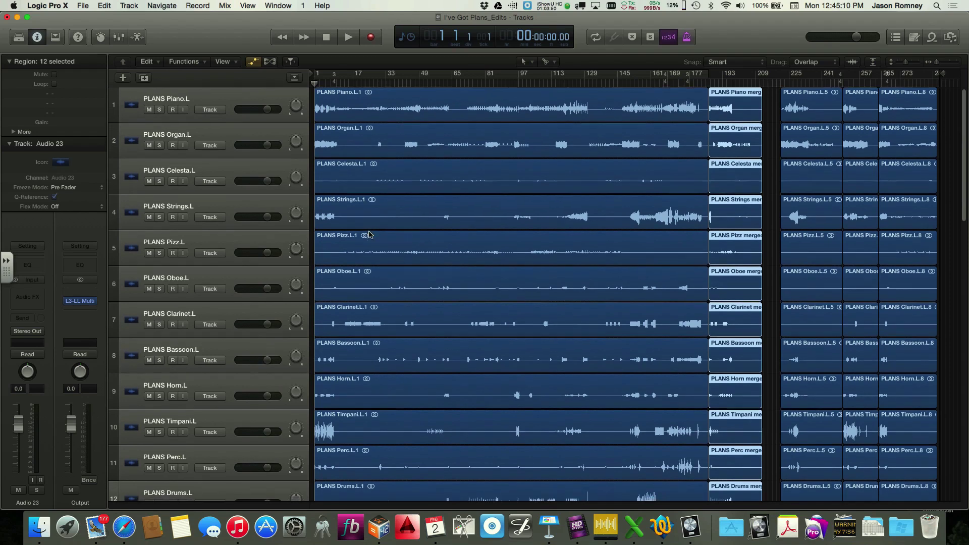
{"action": "scroll", "coordinate": [369, 235], "scroll_direction": "down", "scroll_amount": 3}
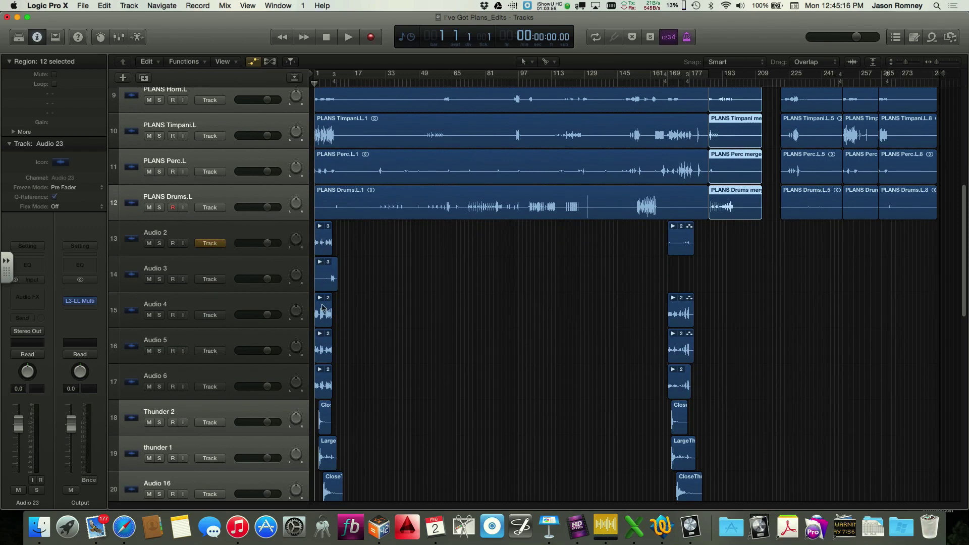
{"action": "scroll", "coordinate": [321, 386], "scroll_direction": "down", "scroll_amount": 3}
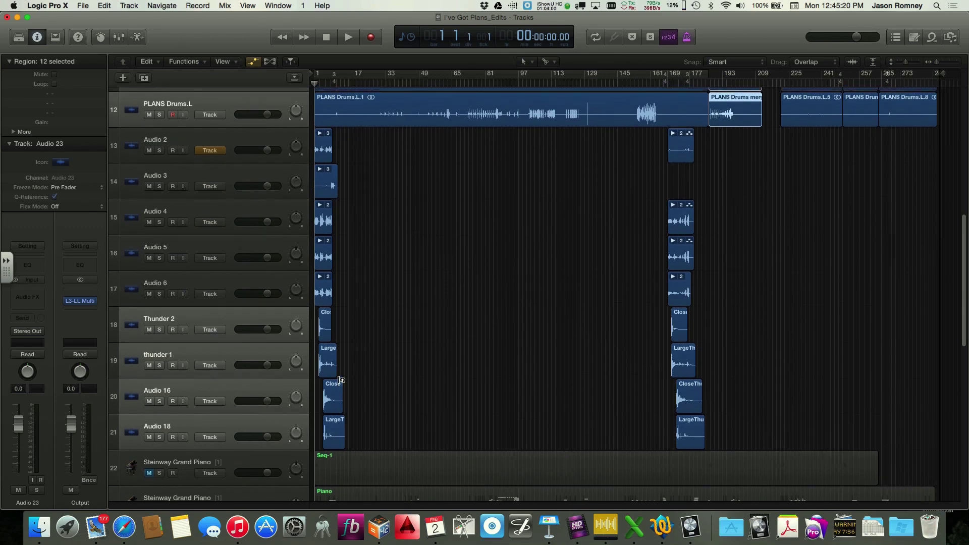
Step: Play the arrangement from the project start while reviewing the thunder tracks and all PLANS instrument tracks
{"action": "key", "text": "space"}
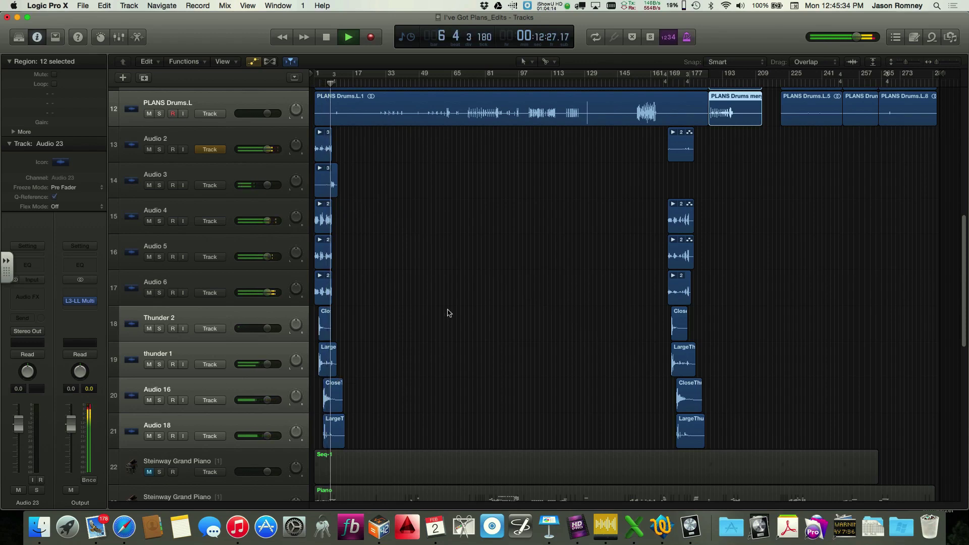
{"action": "scroll", "coordinate": [447, 313], "scroll_direction": "up", "scroll_amount": 10}
{"action": "scroll", "coordinate": [447, 313], "scroll_direction": "up", "scroll_amount": 3}
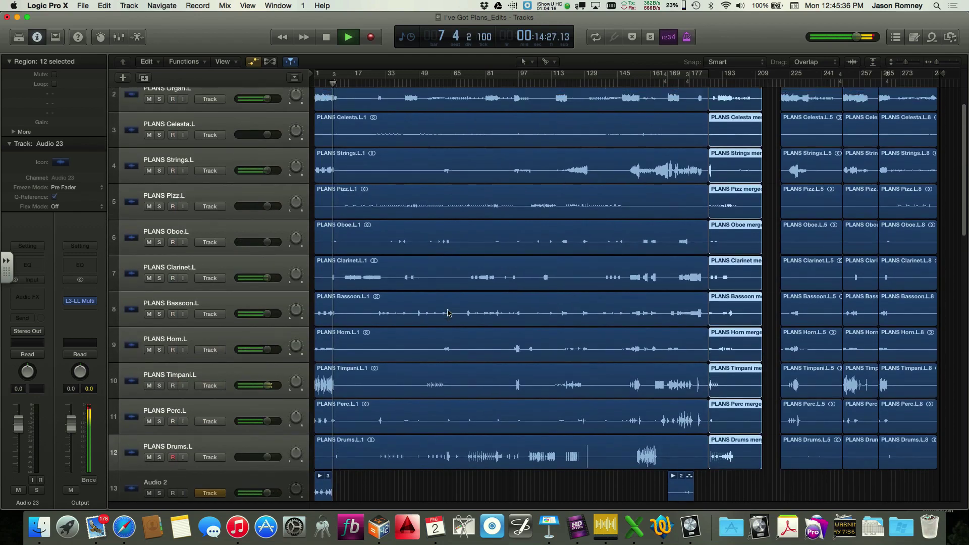
{"action": "scroll", "coordinate": [447, 313], "scroll_direction": "down", "scroll_amount": 8}
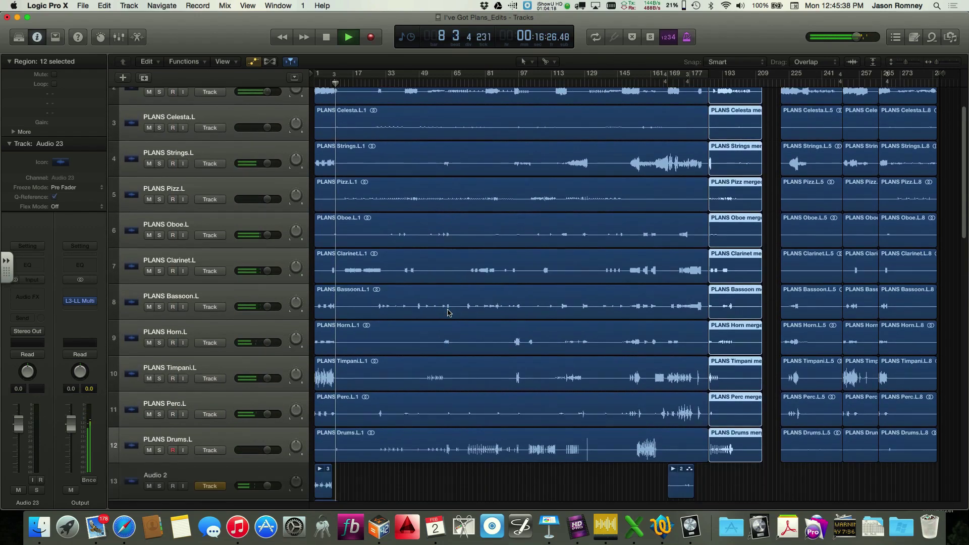
{"action": "scroll", "coordinate": [448, 313], "scroll_direction": "up", "scroll_amount": 8}
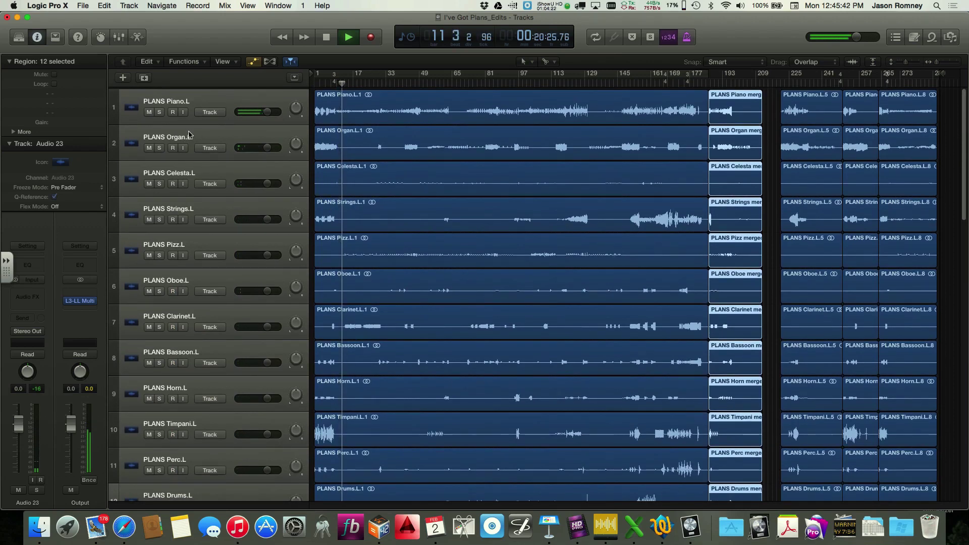
Step: Solo the PLANS Piano.L track during playback to hear it alone, and clear its solo
{"action": "left_click", "coordinate": [160, 111]}
{"action": "left_click", "coordinate": [160, 111]}
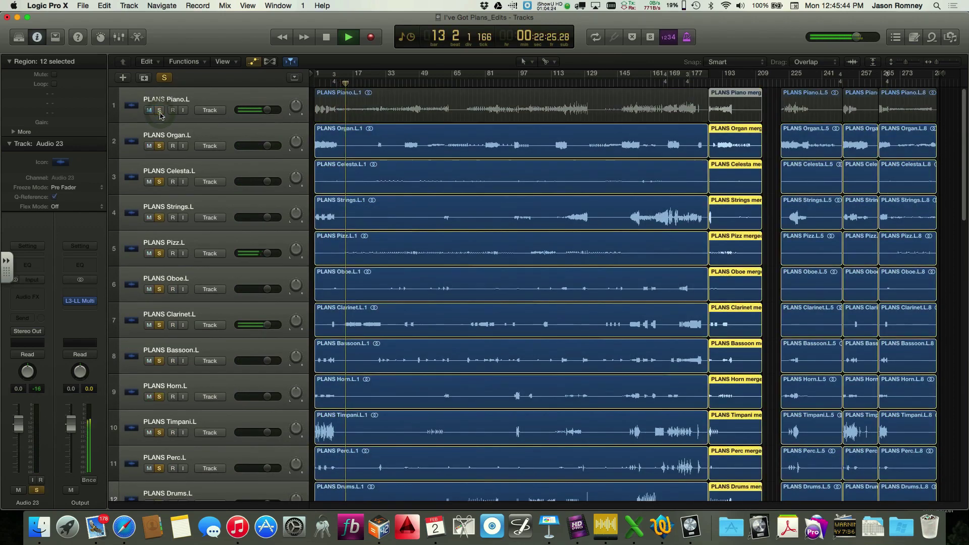
{"action": "left_click", "coordinate": [120, 110]}
{"action": "left_click", "coordinate": [160, 110]}
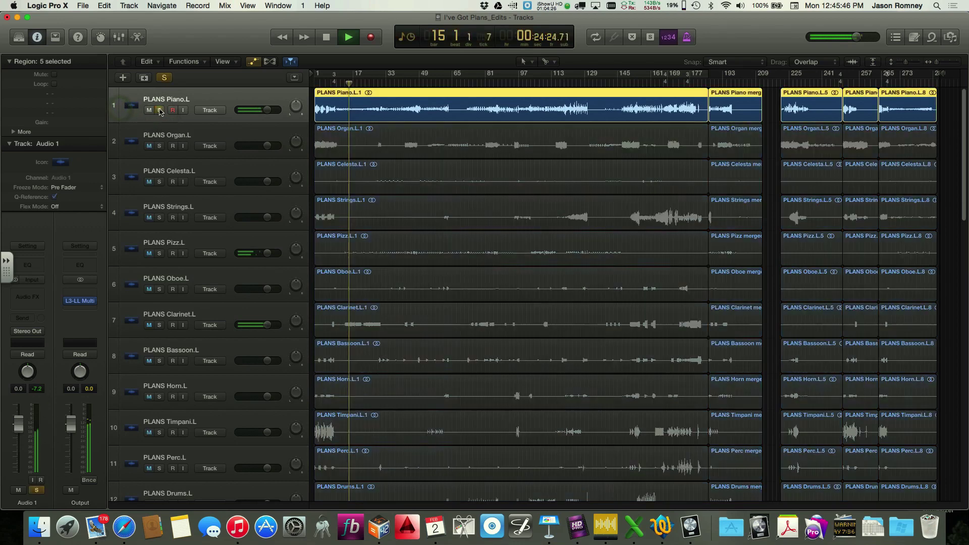
{"action": "left_click", "coordinate": [159, 111]}
Step: Audition the PLANS Organ.L and PLANS Clarinet.L tracks in solo one after the other, and stop playback
{"action": "left_click", "coordinate": [159, 146]}
{"action": "left_click", "coordinate": [160, 146]}
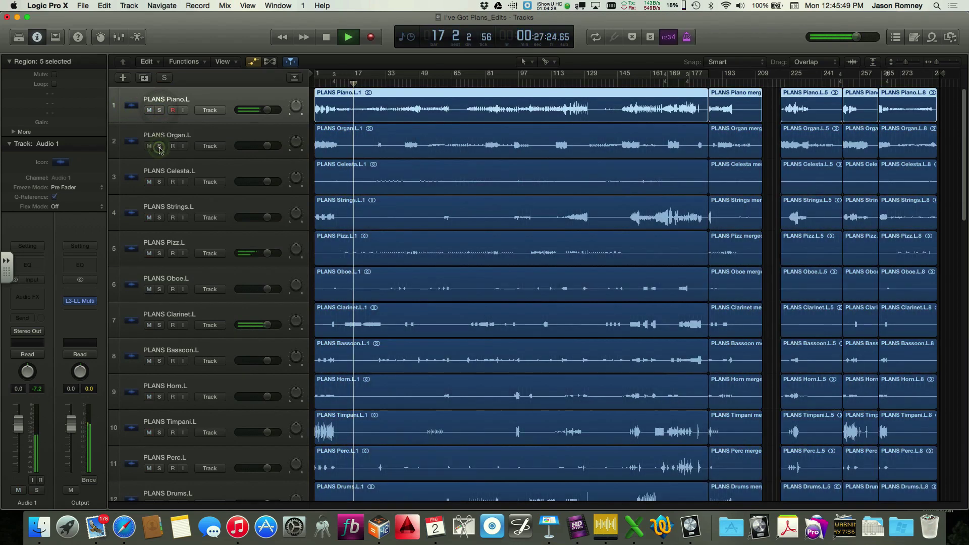
{"action": "left_click", "coordinate": [159, 325]}
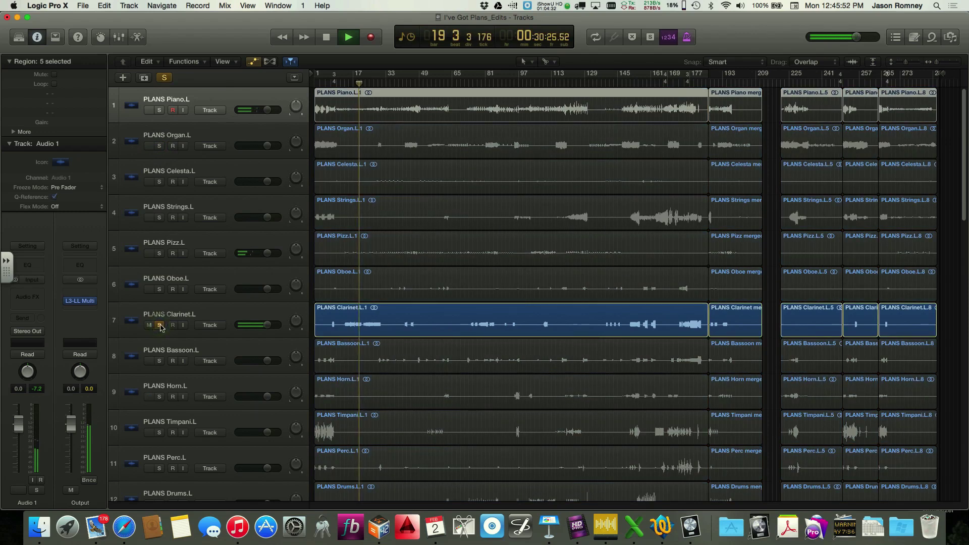
{"action": "left_click", "coordinate": [160, 325]}
{"action": "key", "text": "space"}
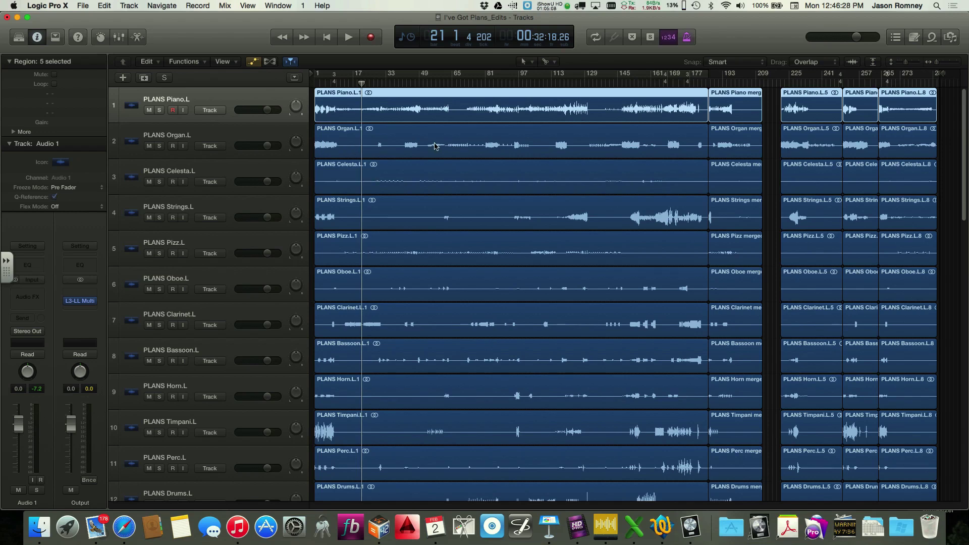
{"action": "scroll", "coordinate": [434, 147], "scroll_direction": "down", "scroll_amount": 2}
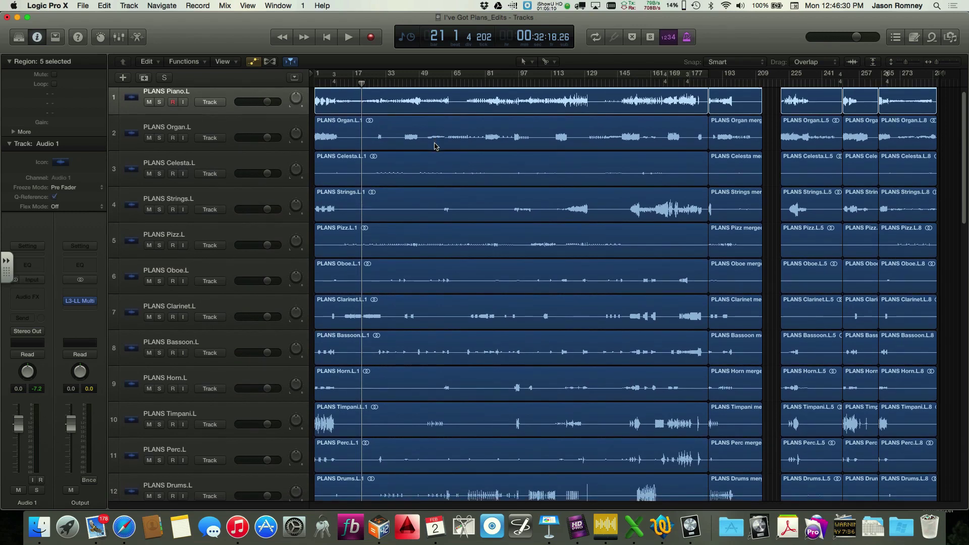
{"action": "scroll", "coordinate": [434, 146], "scroll_direction": "down", "scroll_amount": 2}
{"action": "scroll", "coordinate": [434, 146], "scroll_direction": "up", "scroll_amount": 4}
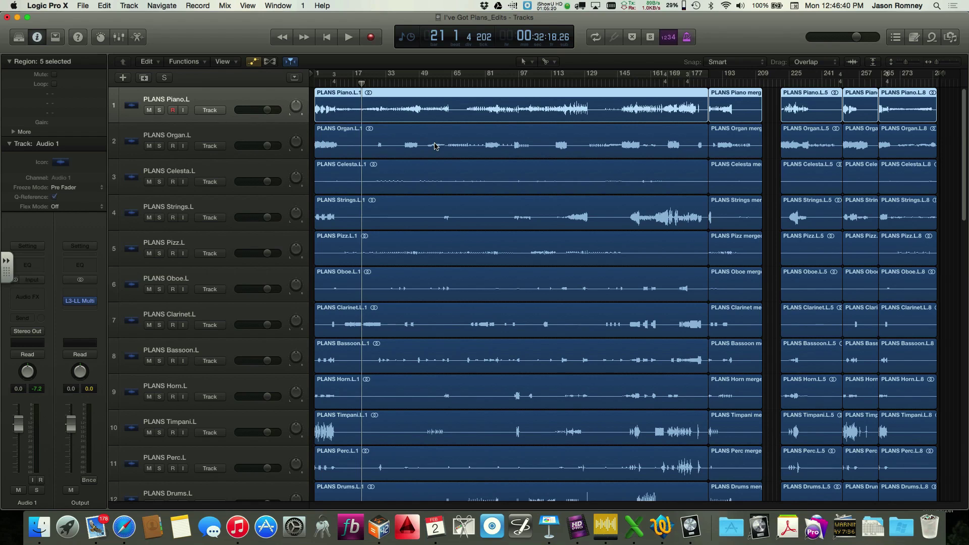
{"action": "scroll", "coordinate": [434, 147], "scroll_direction": "down", "scroll_amount": 5}
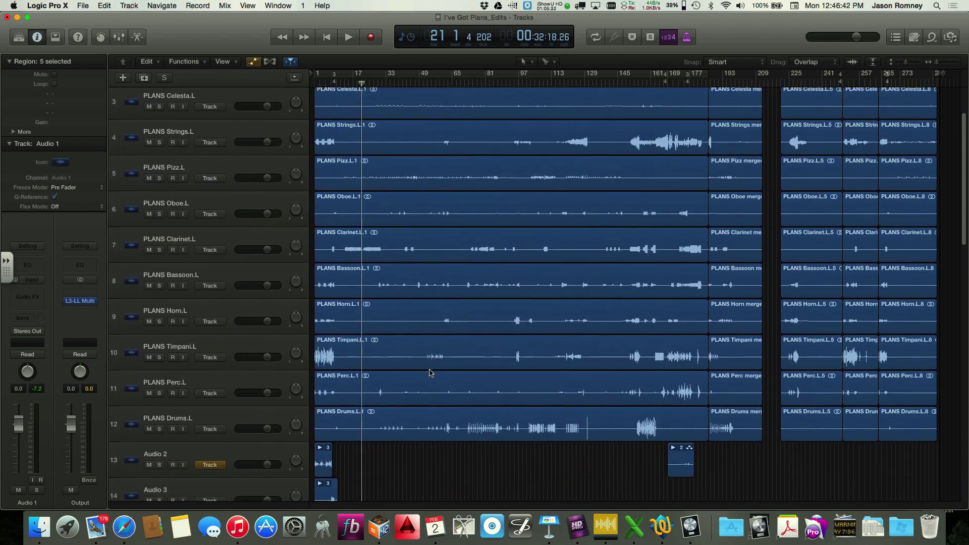
{"action": "left_click", "coordinate": [433, 410], "text": "shift"}
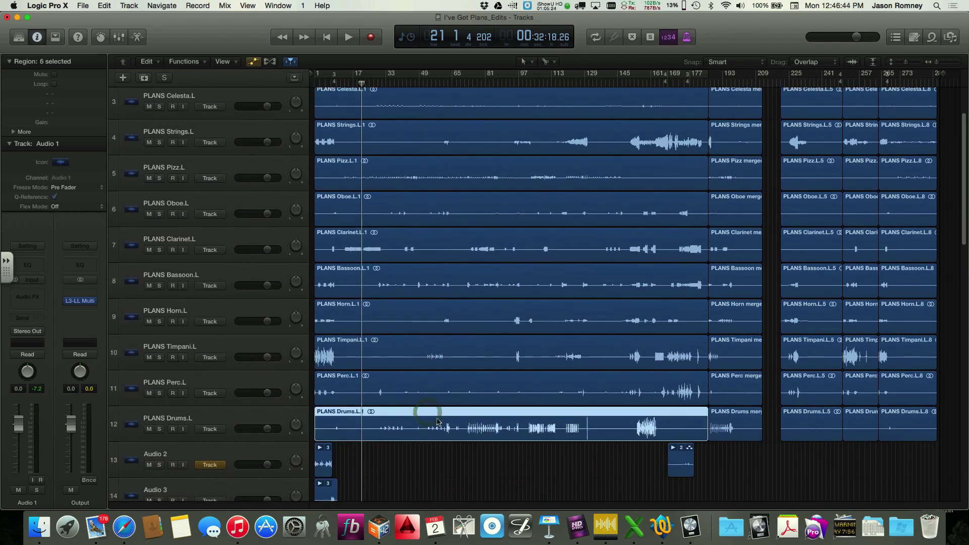
{"action": "left_click", "coordinate": [463, 459]}
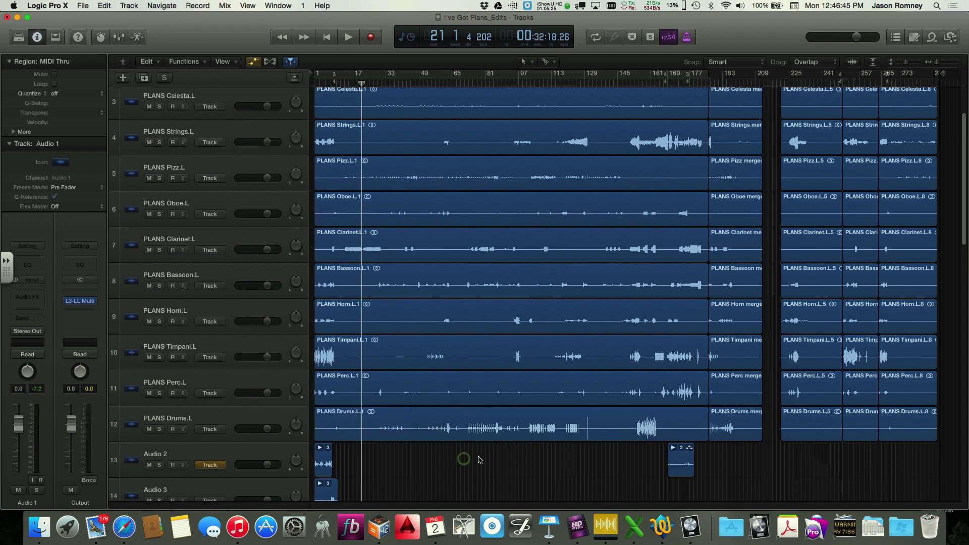
{"action": "left_click", "coordinate": [526, 456]}
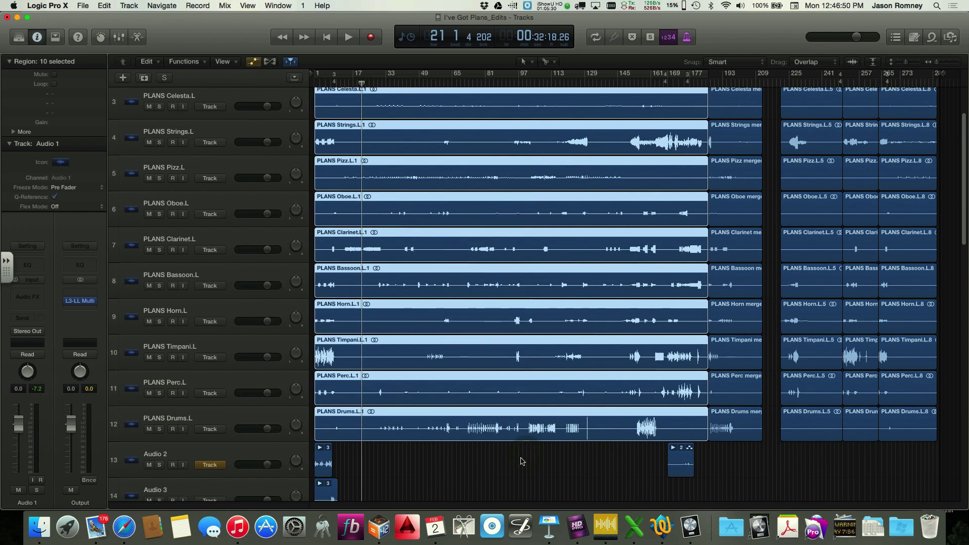
{"action": "left_click", "coordinate": [529, 465]}
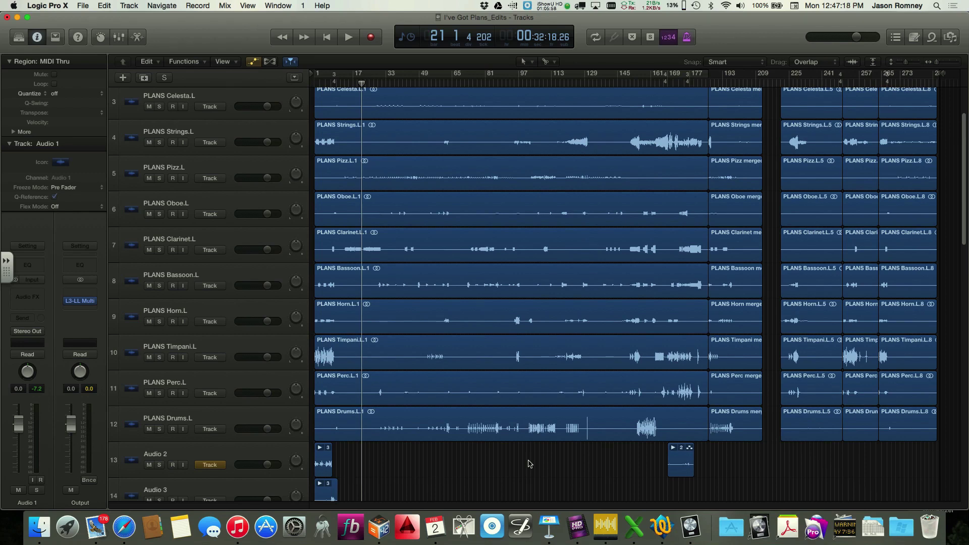
Step: Select the first region on each of the twelve PLANS tracks, from Piano down to Drums
{"action": "left_click_drag", "start_coordinate": [528, 464], "coordinate": [470, 39]}
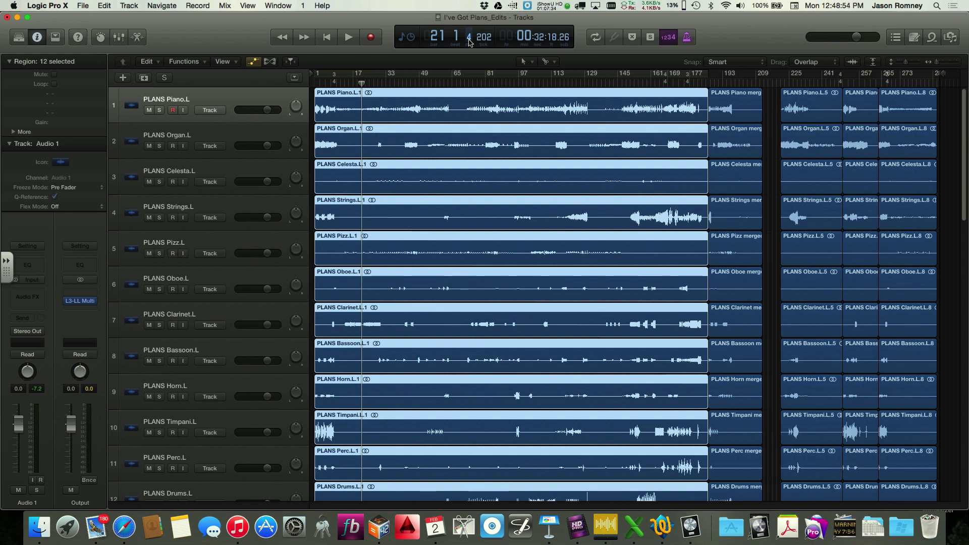
{"action": "scroll", "coordinate": [512, 215], "scroll_direction": "down", "scroll_amount": 2}
{"action": "scroll", "coordinate": [512, 215], "scroll_direction": "down", "scroll_amount": 3}
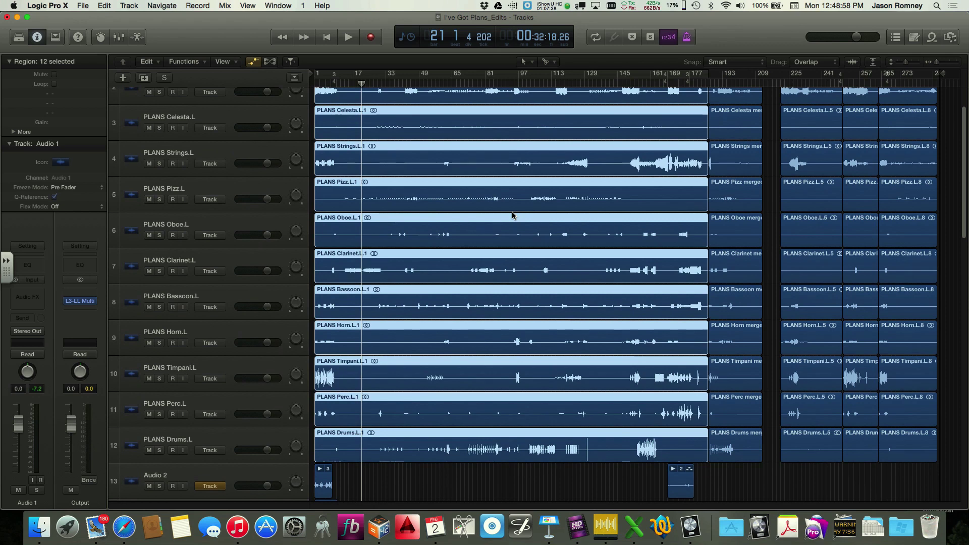
{"action": "scroll", "coordinate": [512, 216], "scroll_direction": "up", "scroll_amount": 3}
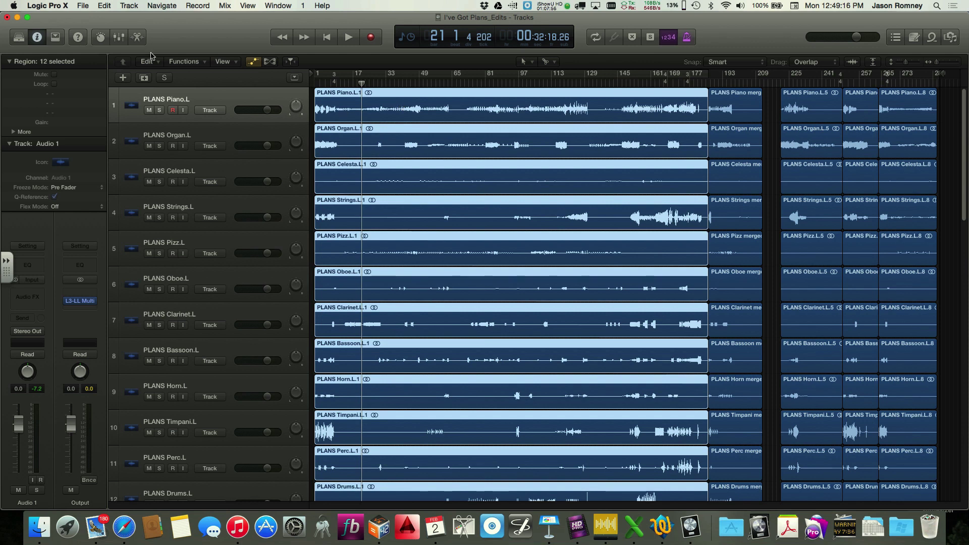
Step: Solo the PLANS Piano, Organ and Celesta tracks one at a time, clearing each solo, and repeat it for Piano
{"action": "left_click", "coordinate": [159, 110]}
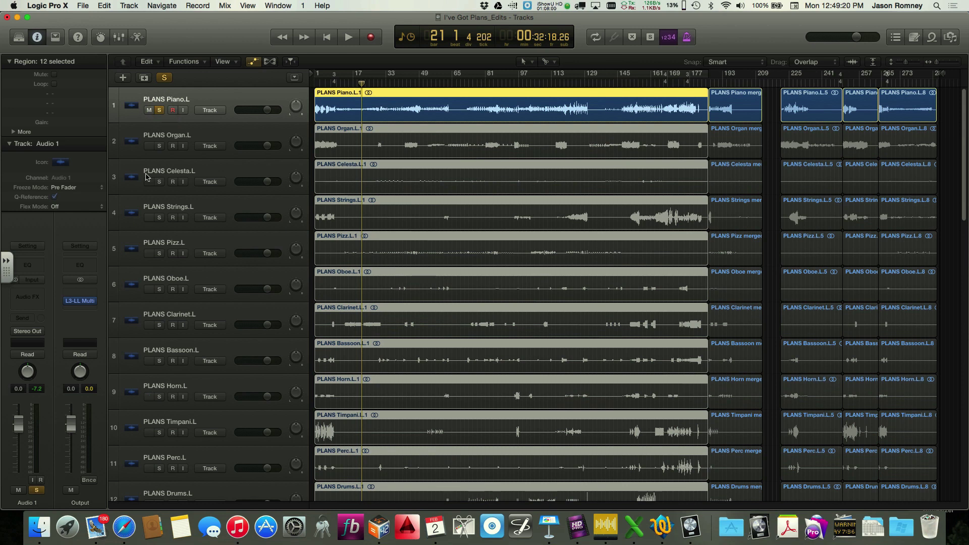
{"action": "left_click", "coordinate": [159, 110]}
{"action": "left_click", "coordinate": [159, 145]}
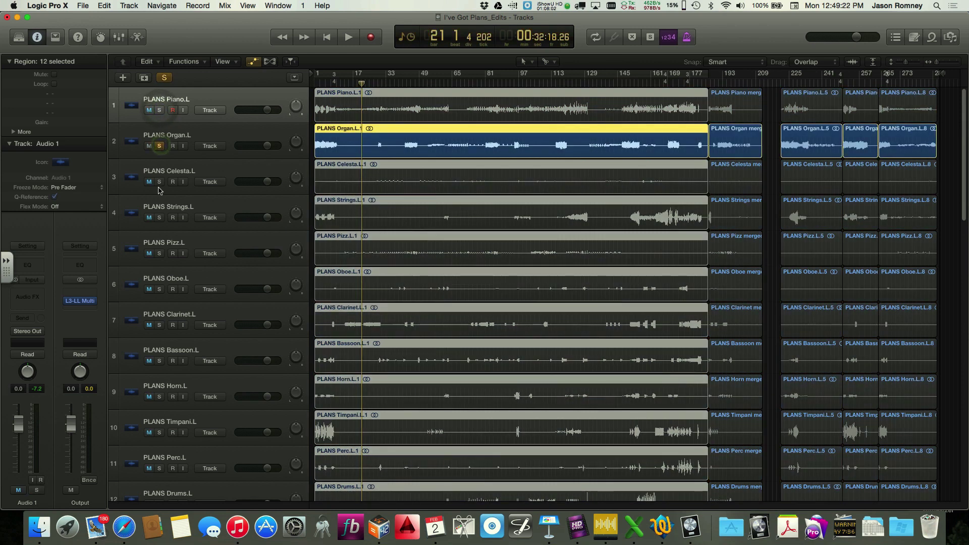
{"action": "left_click", "coordinate": [159, 146]}
{"action": "left_click", "coordinate": [159, 181]}
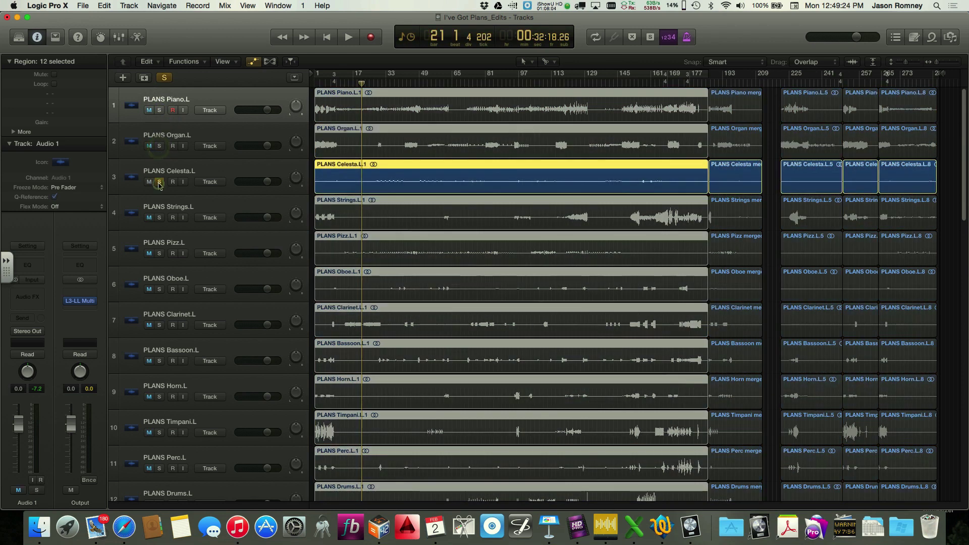
{"action": "left_click", "coordinate": [159, 182]}
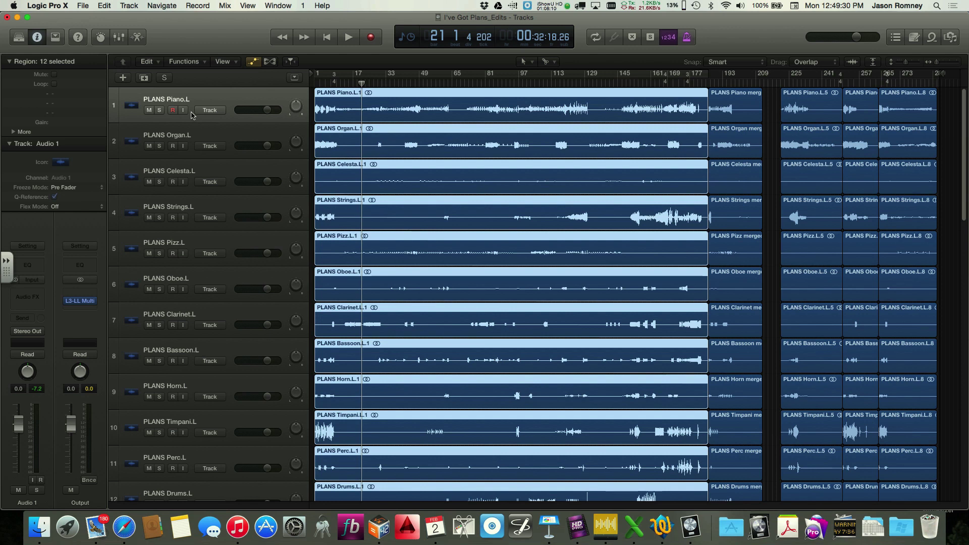
{"action": "left_click", "coordinate": [159, 110]}
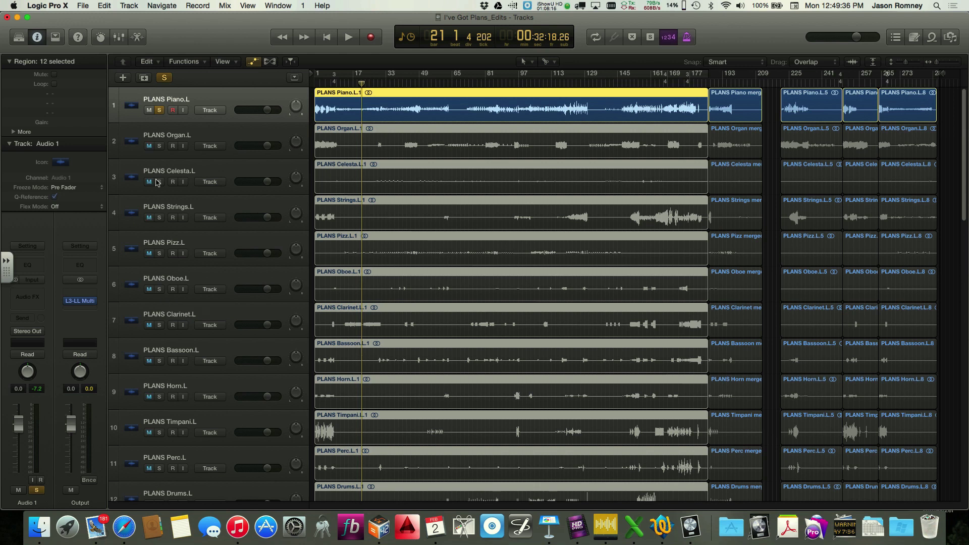
{"action": "left_click", "coordinate": [160, 111]}
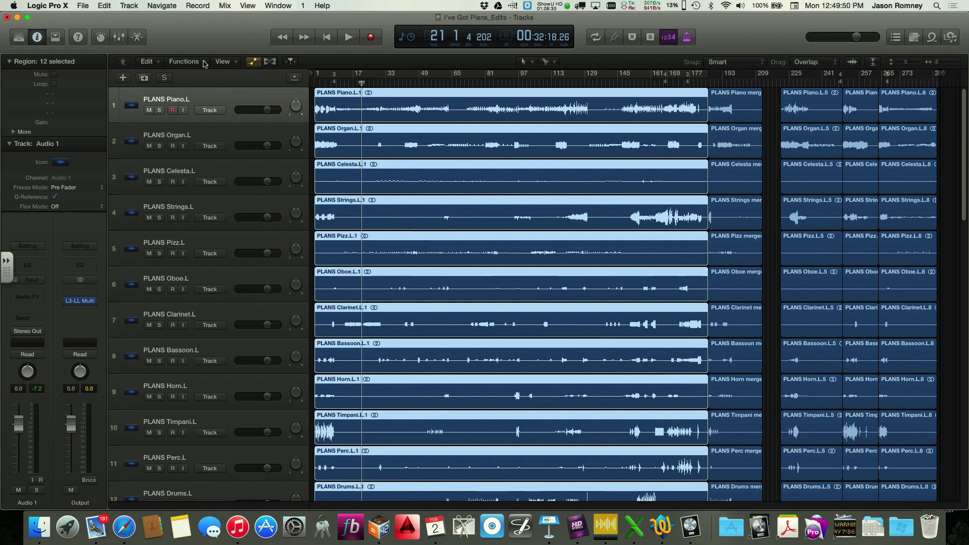
Step: Try to convert the twelve selected PLANS regions to new audio files, and cancel saving them
{"action": "left_click", "coordinate": [180, 63]}
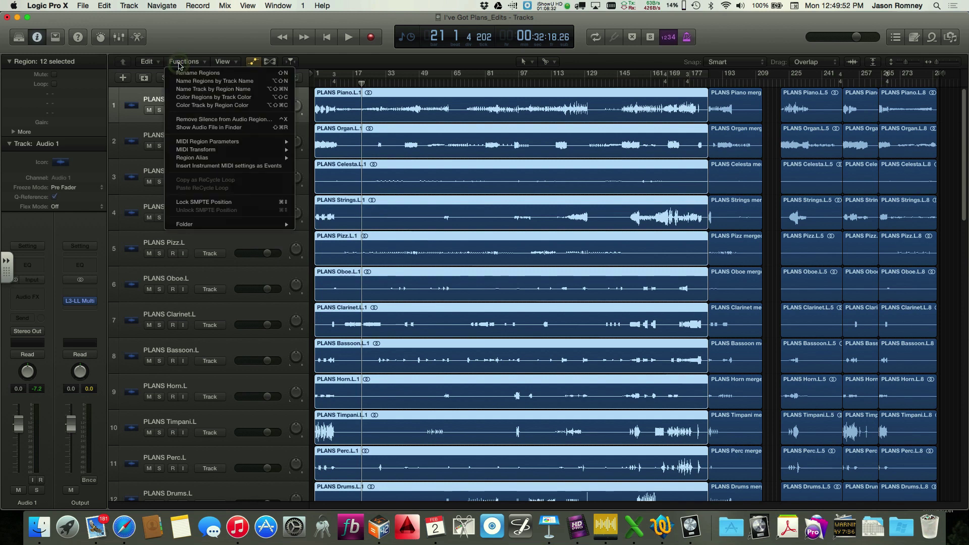
{"action": "left_click", "coordinate": [159, 63]}
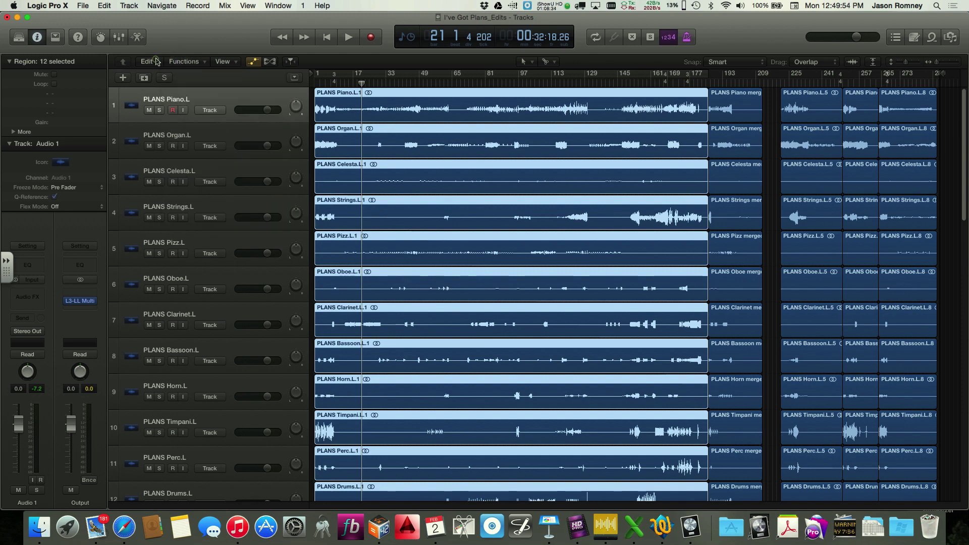
{"action": "left_click", "coordinate": [129, 6]}
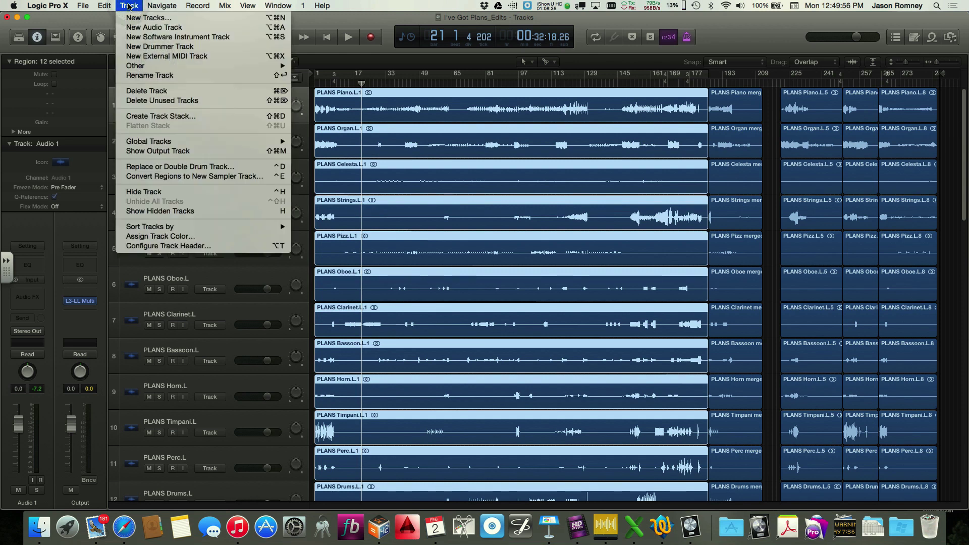
{"action": "mouse_move", "coordinate": [110, 4]}
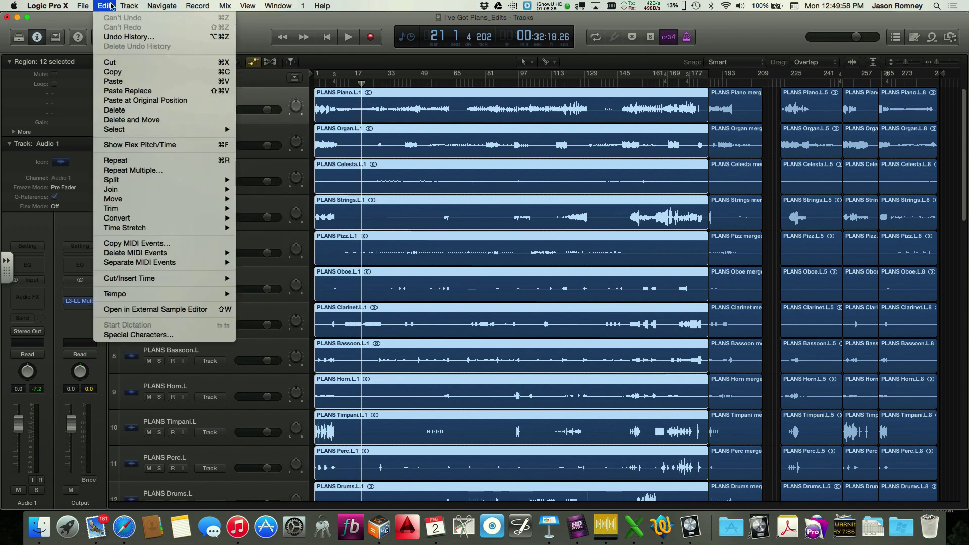
{"action": "mouse_move", "coordinate": [145, 221]}
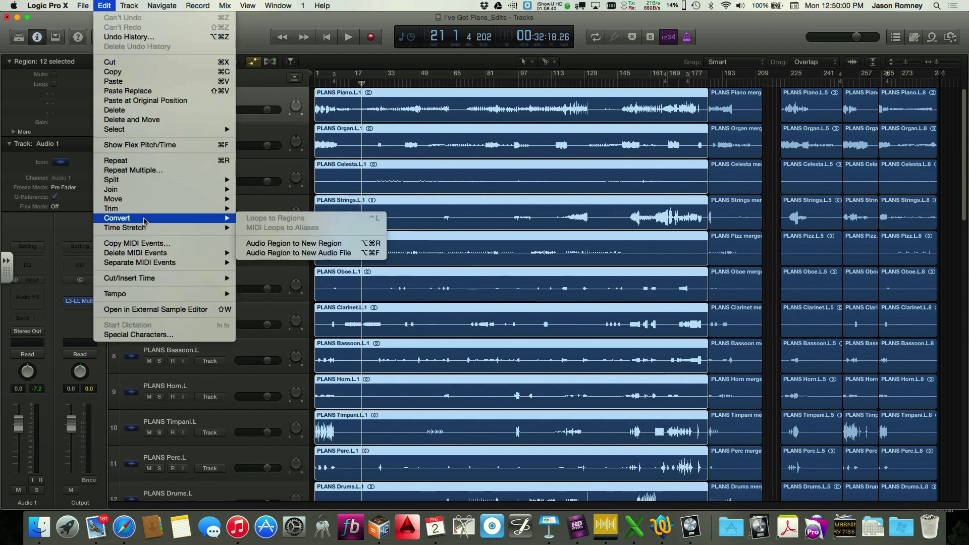
{"action": "left_click", "coordinate": [283, 254]}
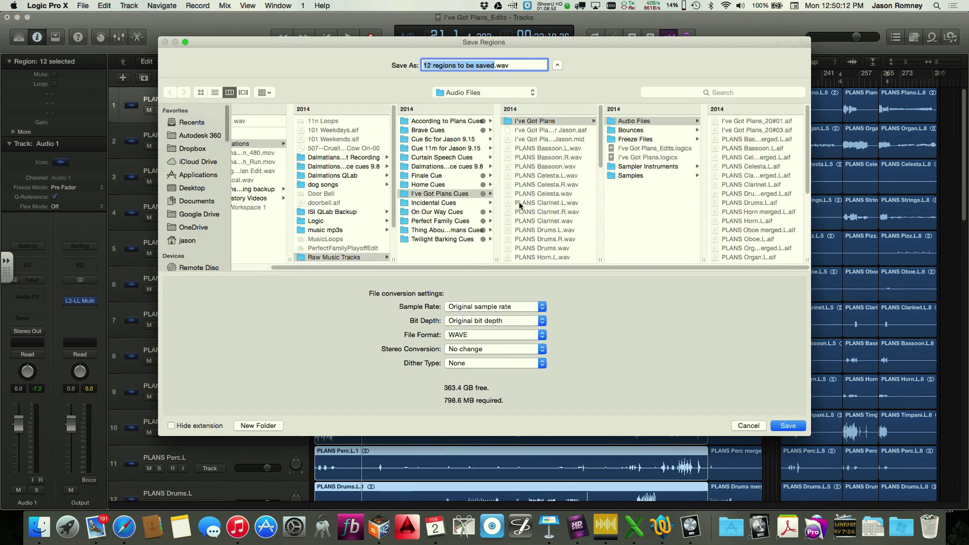
{"action": "left_click", "coordinate": [750, 426]}
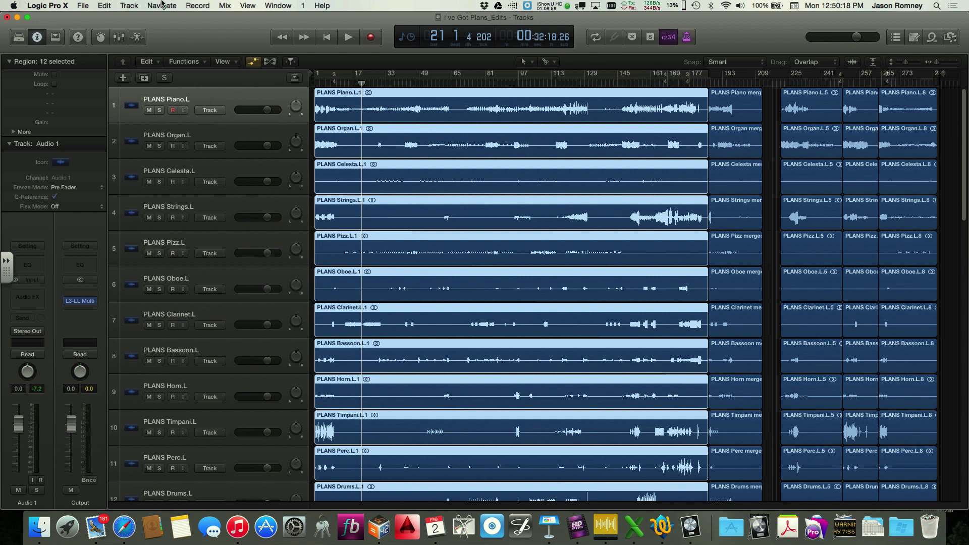
{"action": "left_click", "coordinate": [135, 4]}
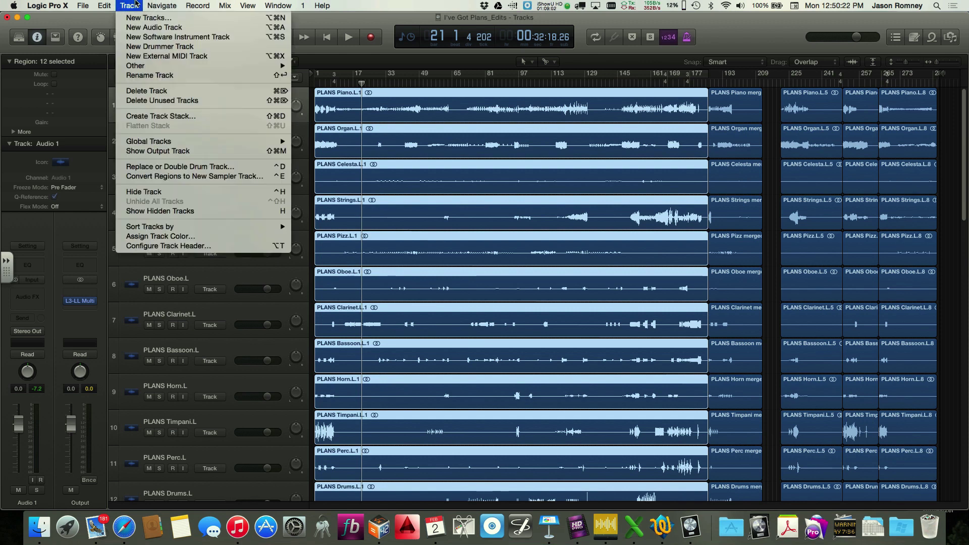
{"action": "left_click", "coordinate": [135, 4]}
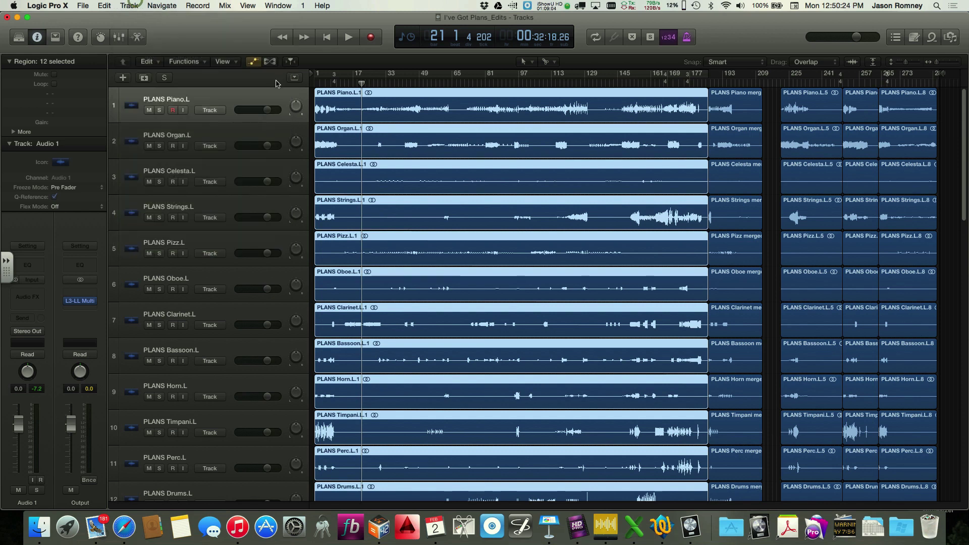
{"action": "right_click", "coordinate": [361, 101]}
{"action": "mouse_move", "coordinate": [383, 201]}
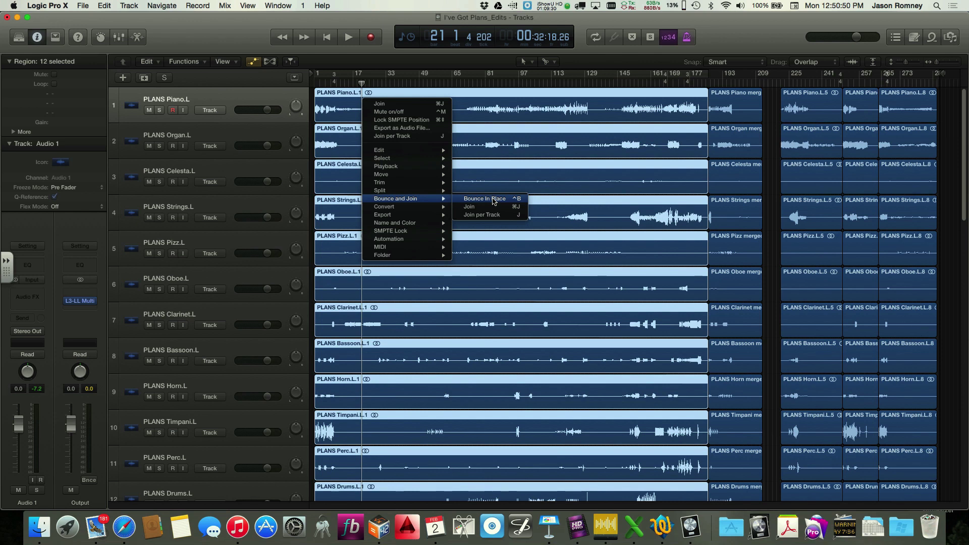
{"action": "left_click", "coordinate": [519, 283]}
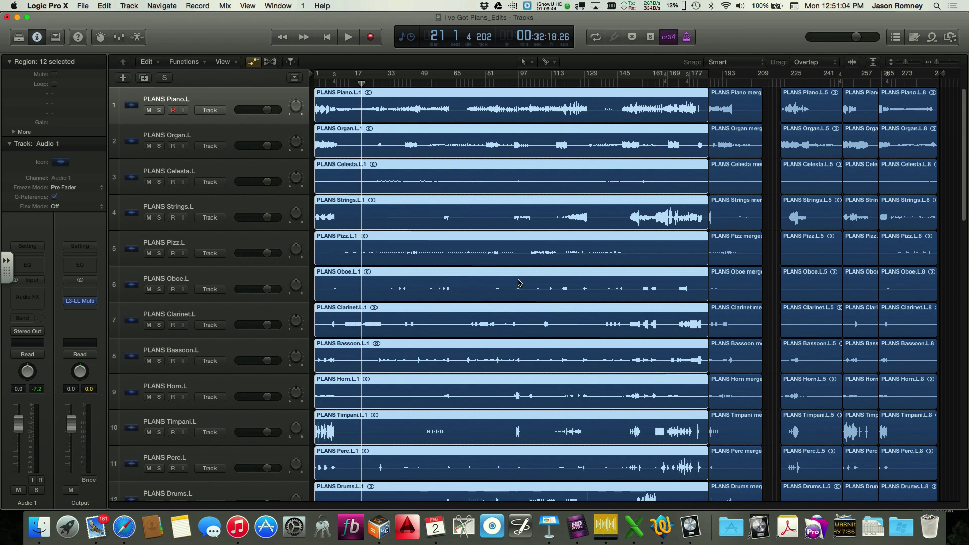
Step: Switch to Finder and look through the Bounces, working multis, Raw Music Tracks and I've Got Plans folders for the bounced track files
{"action": "left_click", "coordinate": [39, 527]}
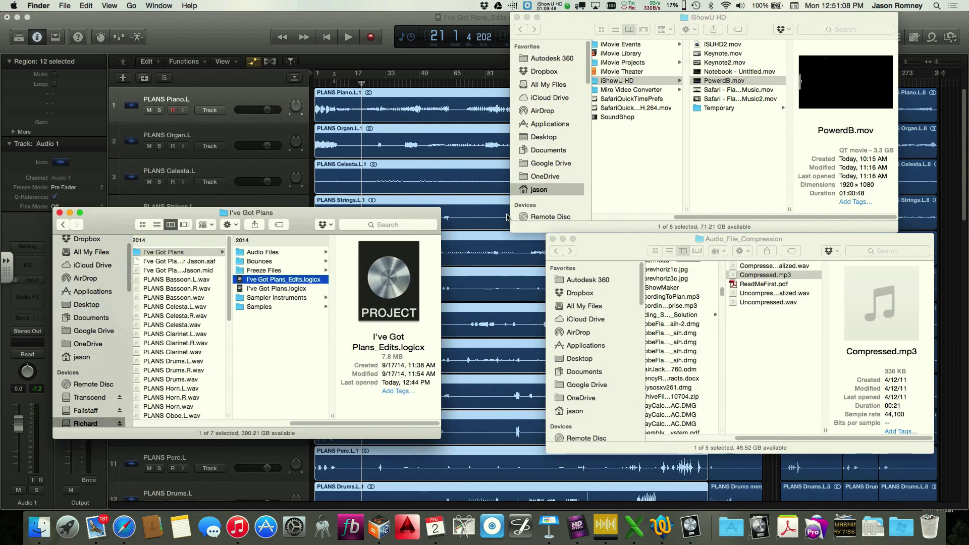
{"action": "left_click", "coordinate": [260, 262]}
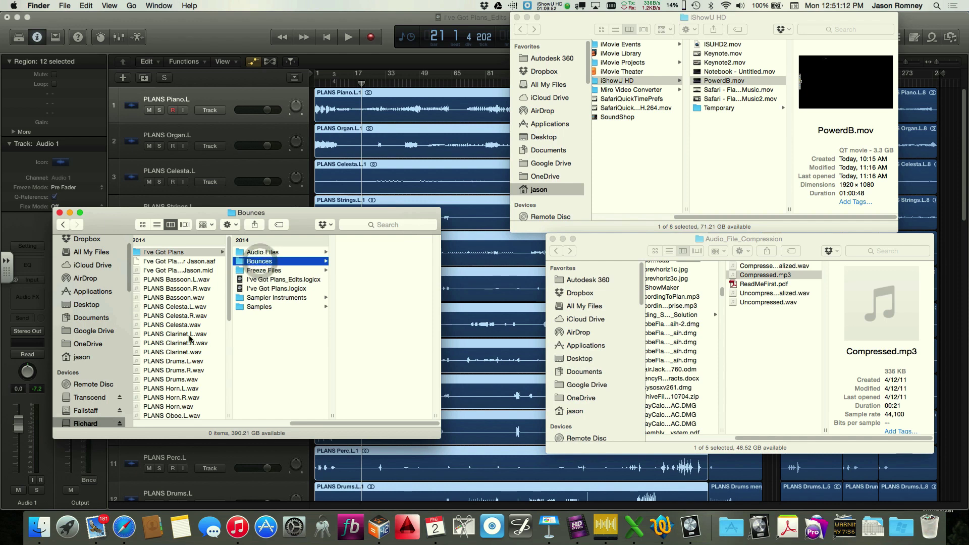
{"action": "scroll", "coordinate": [189, 339], "scroll_direction": "left", "scroll_amount": 10}
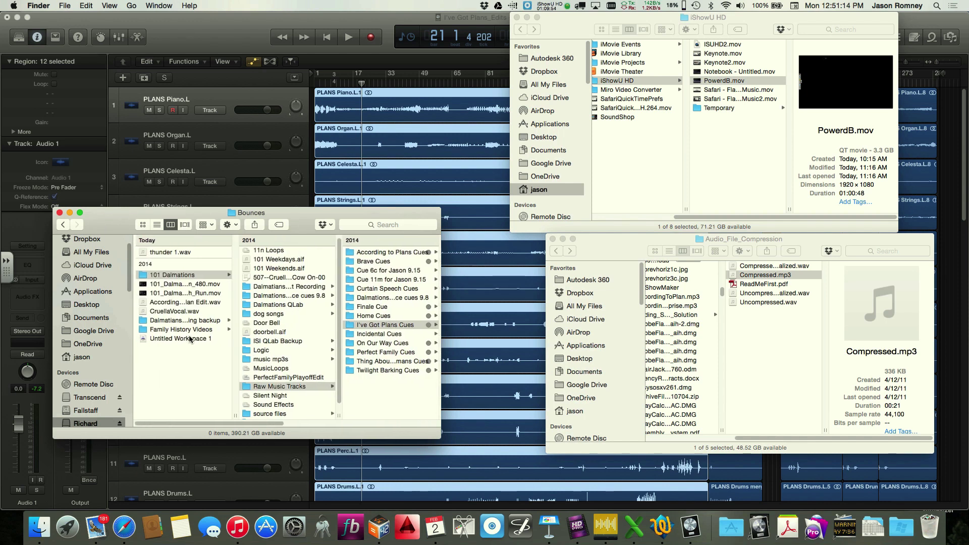
{"action": "scroll", "coordinate": [266, 383], "scroll_direction": "down", "scroll_amount": 3}
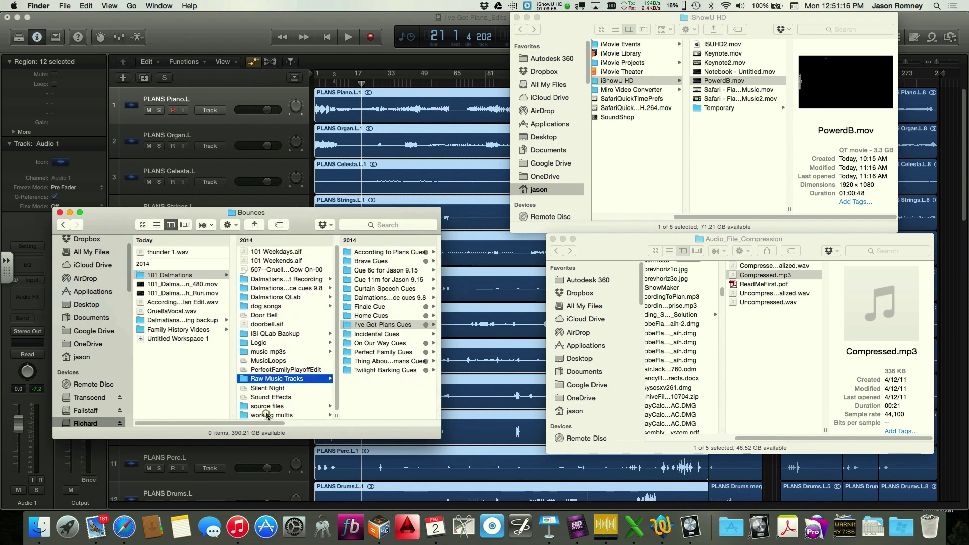
{"action": "left_click", "coordinate": [267, 415]}
{"action": "scroll", "coordinate": [283, 353], "scroll_direction": "down", "scroll_amount": 2}
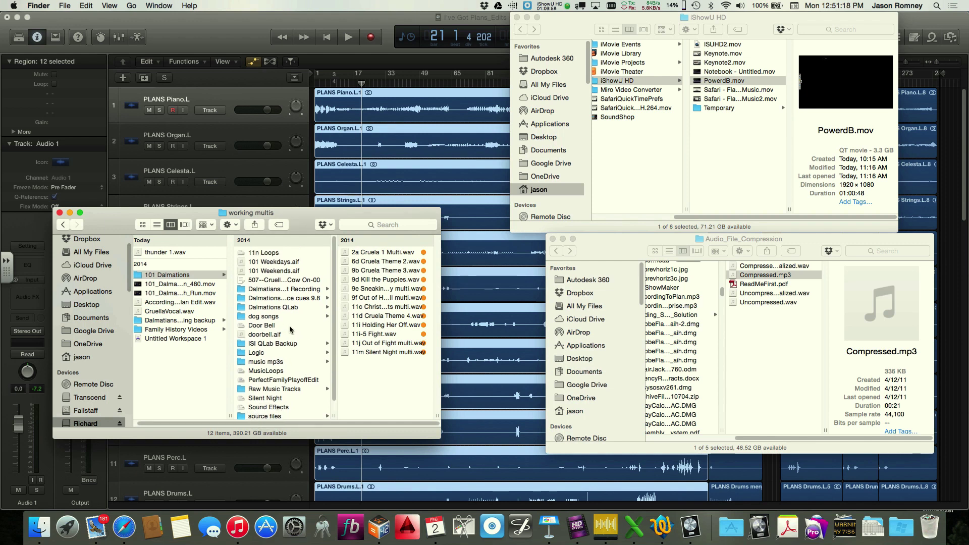
{"action": "left_click", "coordinate": [286, 382]}
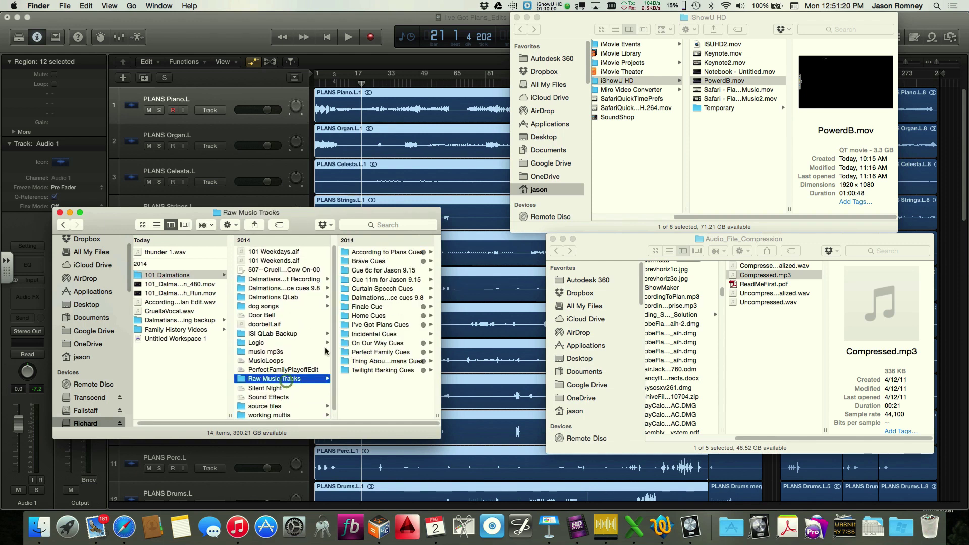
{"action": "left_click", "coordinate": [374, 326]}
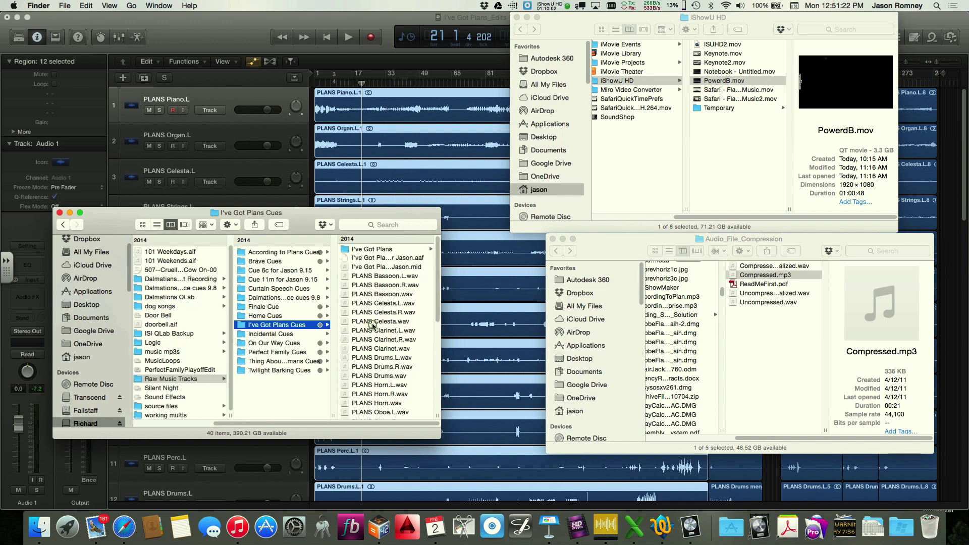
{"action": "left_click", "coordinate": [384, 251]}
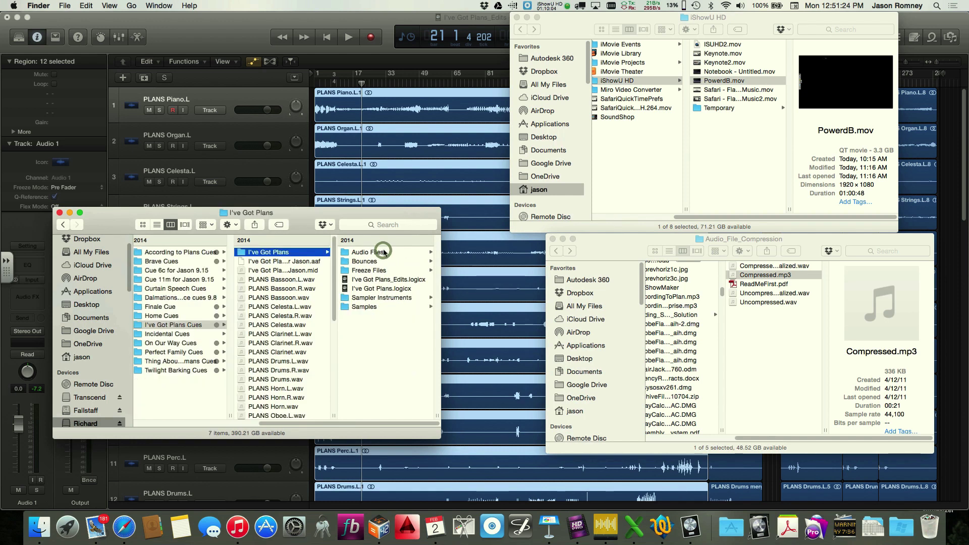
{"action": "left_click", "coordinate": [383, 261]}
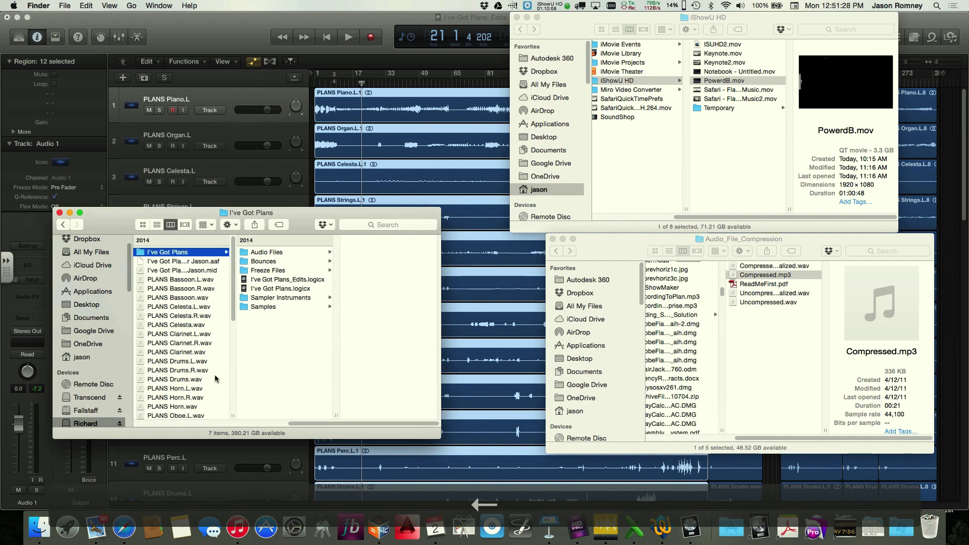
Step: Check the working multis folder inside 101 Dalmations for the cue's files, including 11i Holding Her Off.wav
{"action": "scroll", "coordinate": [215, 378], "scroll_direction": "left", "scroll_amount": 5}
{"action": "scroll", "coordinate": [215, 379], "scroll_direction": "left", "scroll_amount": 5}
{"action": "scroll", "coordinate": [212, 373], "scroll_direction": "up", "scroll_amount": 2}
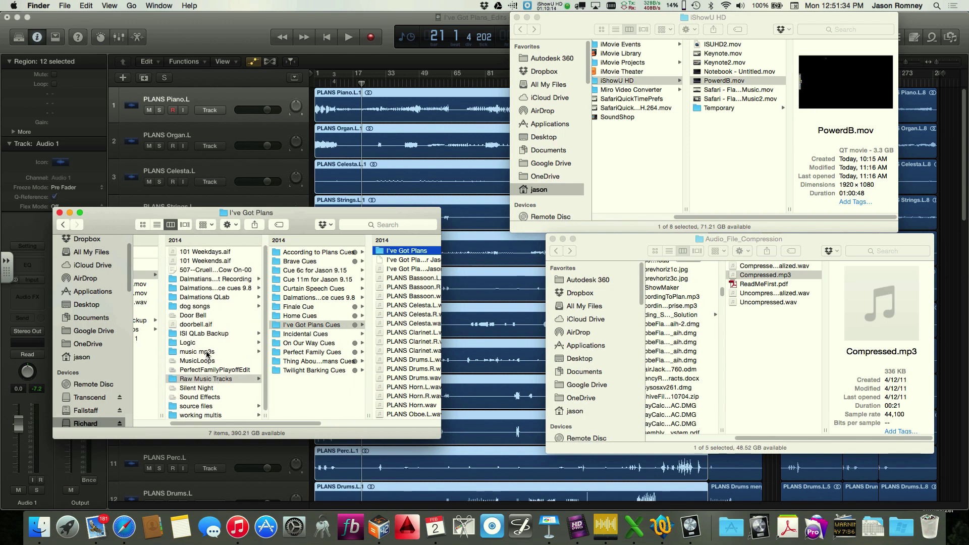
{"action": "scroll", "coordinate": [206, 378], "scroll_direction": "down", "scroll_amount": 3}
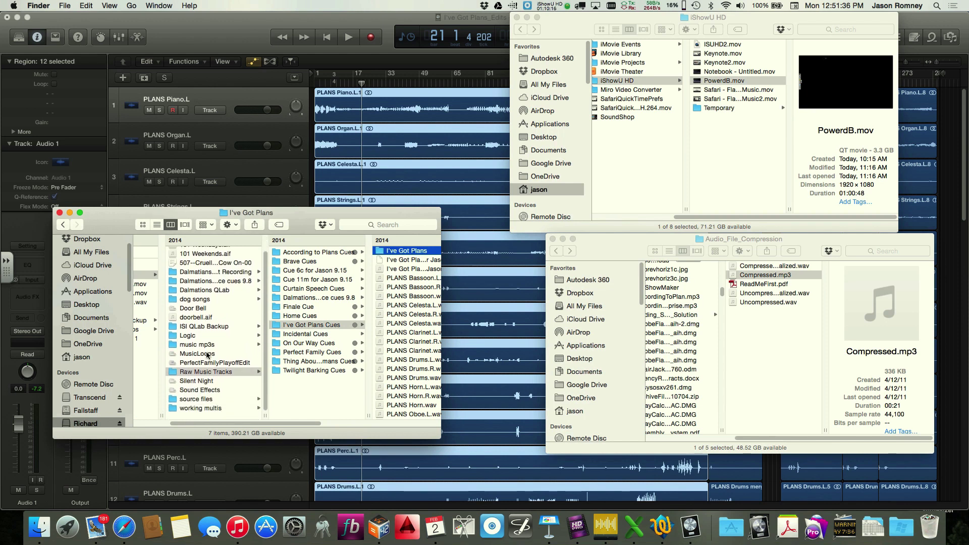
{"action": "left_click", "coordinate": [204, 415]}
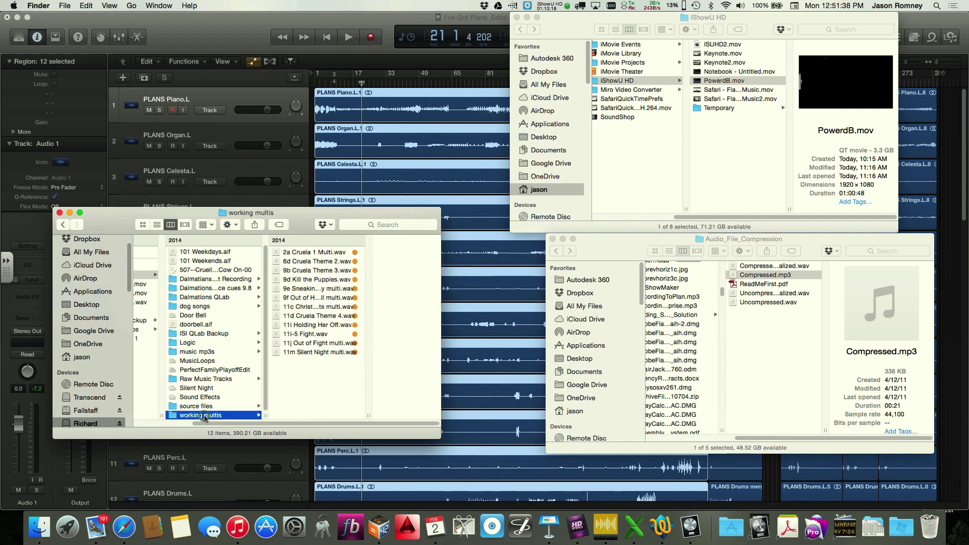
{"action": "left_click", "coordinate": [310, 326]}
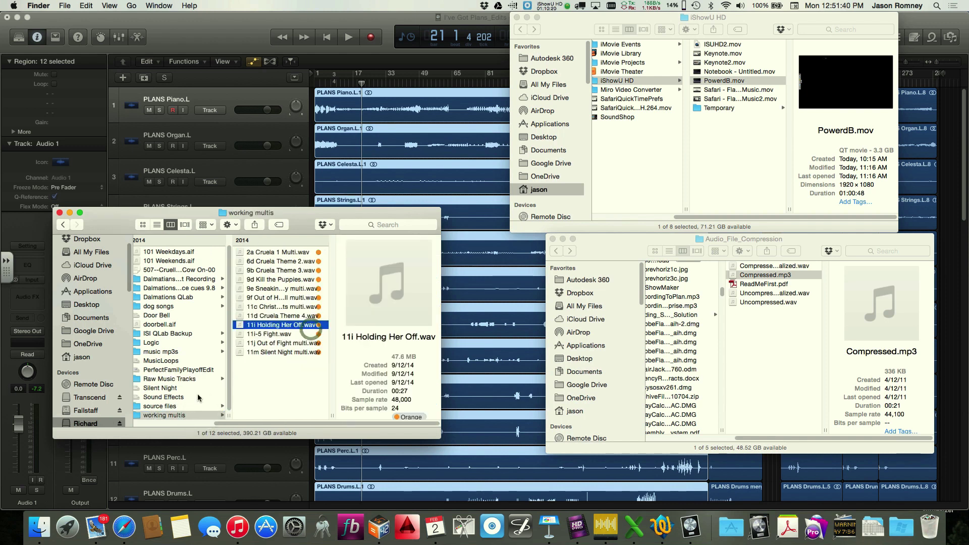
{"action": "scroll", "coordinate": [283, 399], "scroll_direction": "left", "scroll_amount": 4}
{"action": "scroll", "coordinate": [280, 402], "scroll_direction": "left", "scroll_amount": 2}
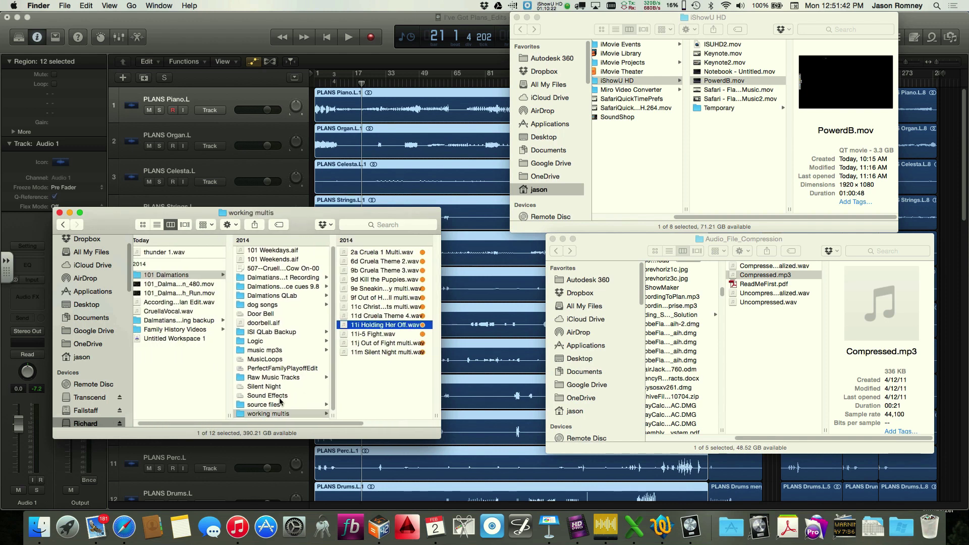
Step: Open the mono folder in 5 I've Got Plans, inside the processed folder of I've Got Plans Cues under Raw Music Tracks
{"action": "left_click", "coordinate": [282, 382]}
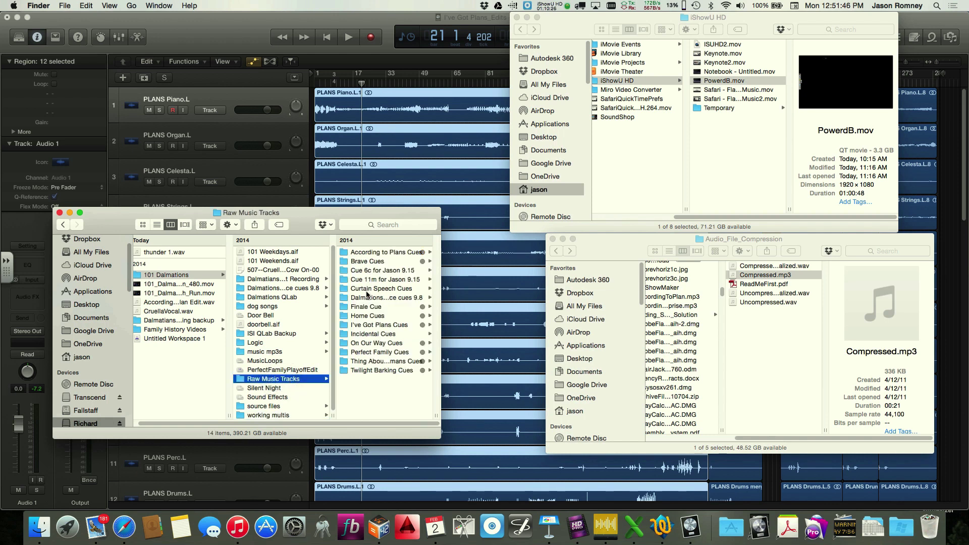
{"action": "left_click", "coordinate": [367, 325]}
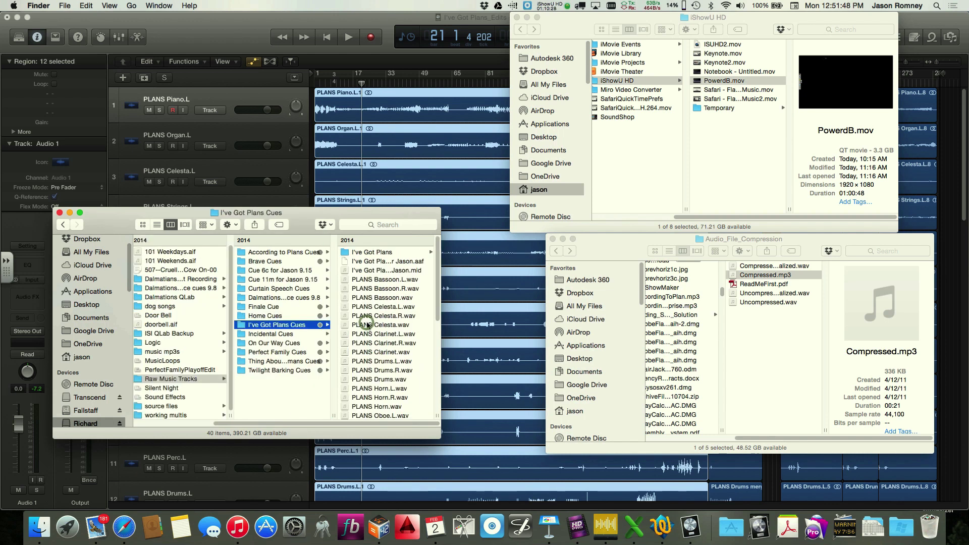
{"action": "scroll", "coordinate": [367, 325], "scroll_direction": "down", "scroll_amount": 5}
{"action": "left_click", "coordinate": [368, 411]}
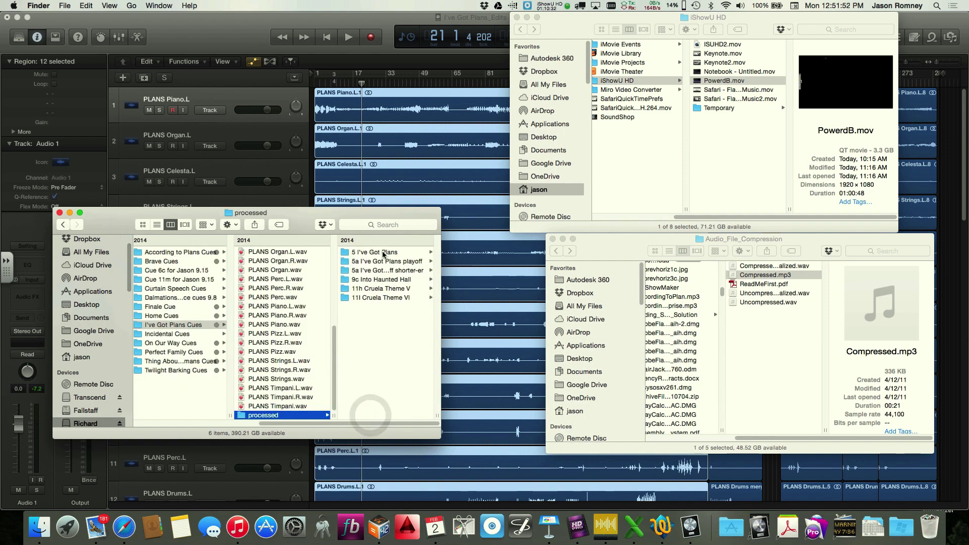
{"action": "left_click", "coordinate": [356, 14]}
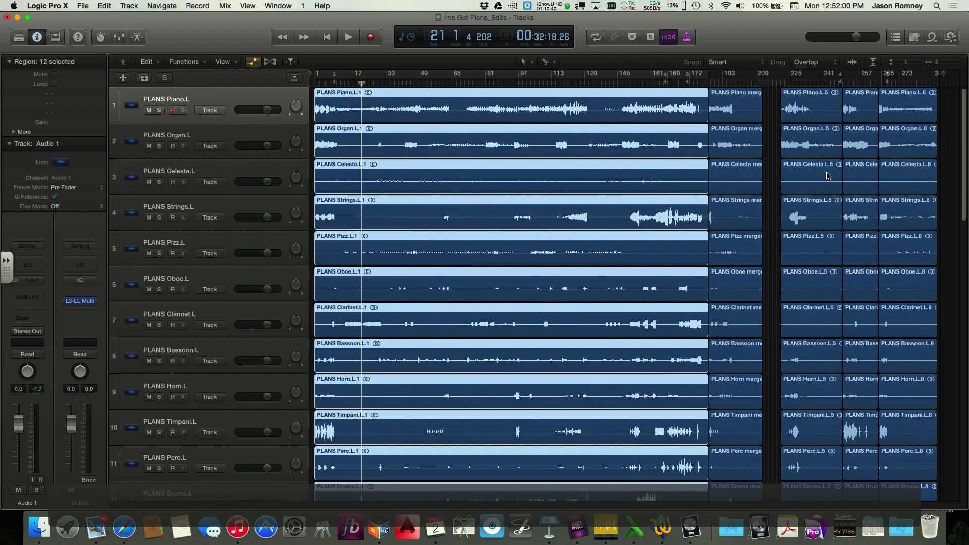
{"action": "key", "text": "super+Tab"}
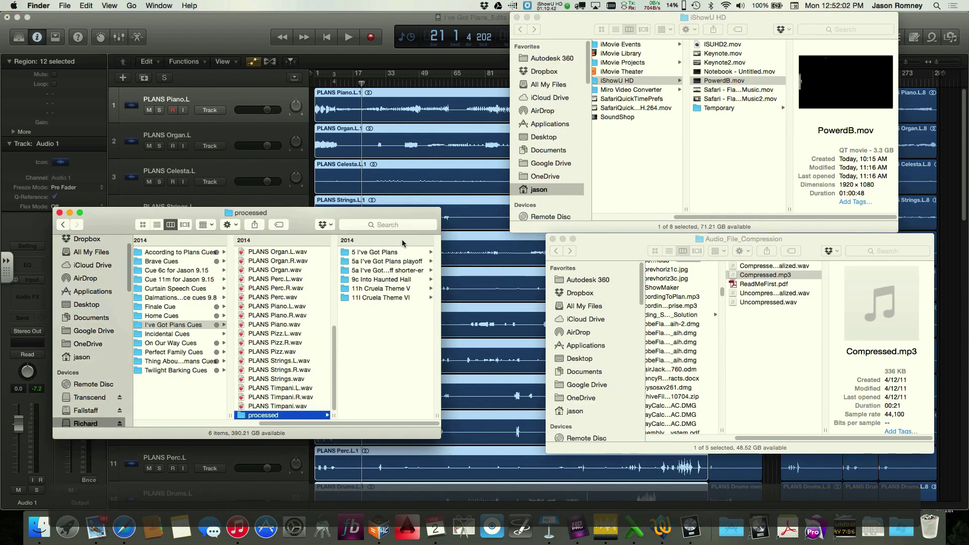
{"action": "left_click", "coordinate": [383, 251]}
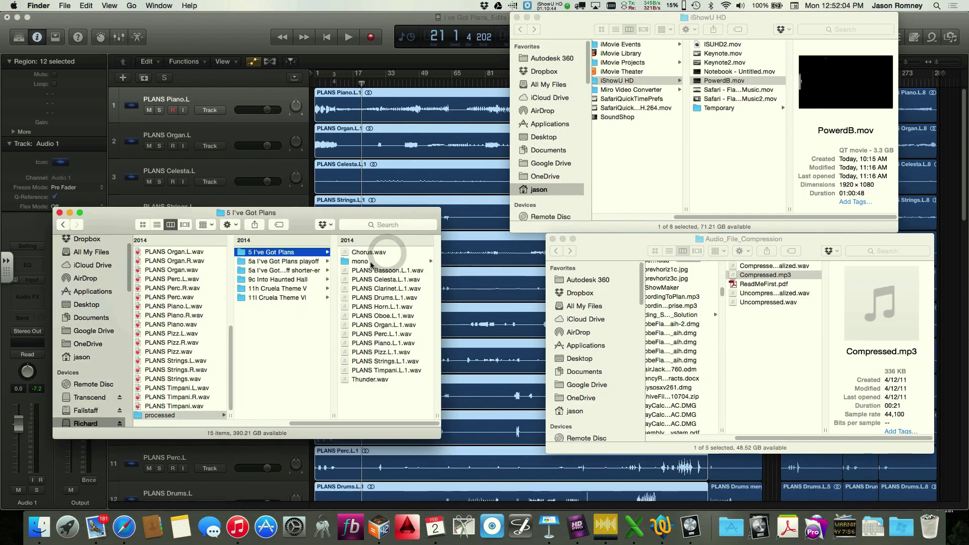
{"action": "left_click", "coordinate": [370, 262]}
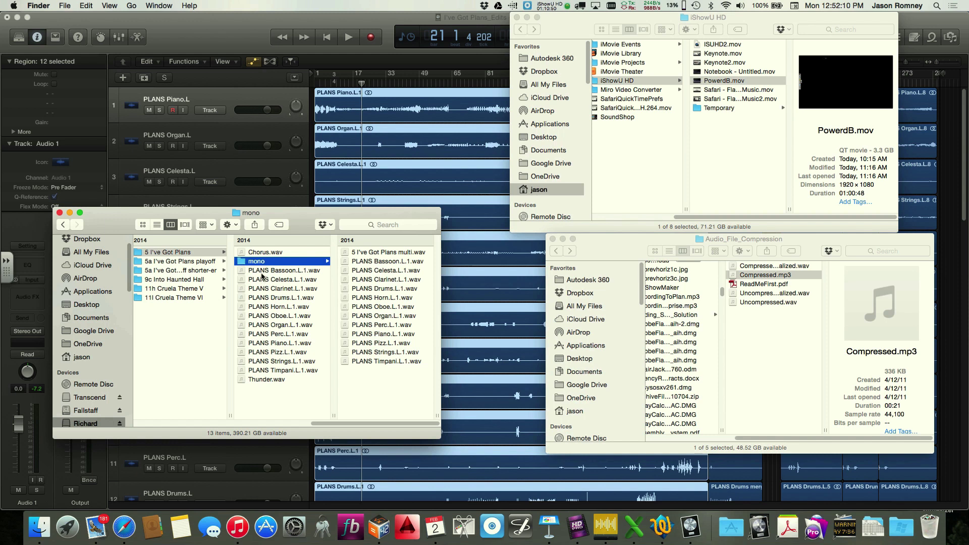
Step: Select the twelve mono files from PLANS Bassoon.L.1.wav through PLANS Timpani.L.1.wav in the mono folder
{"action": "left_click", "coordinate": [290, 343]}
{"action": "left_click", "coordinate": [269, 260]}
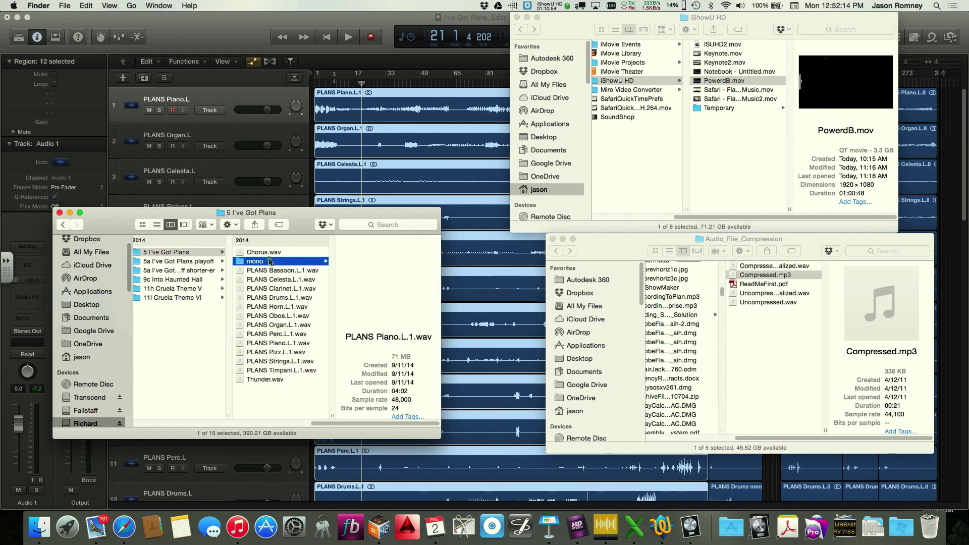
{"action": "left_click", "coordinate": [371, 261]}
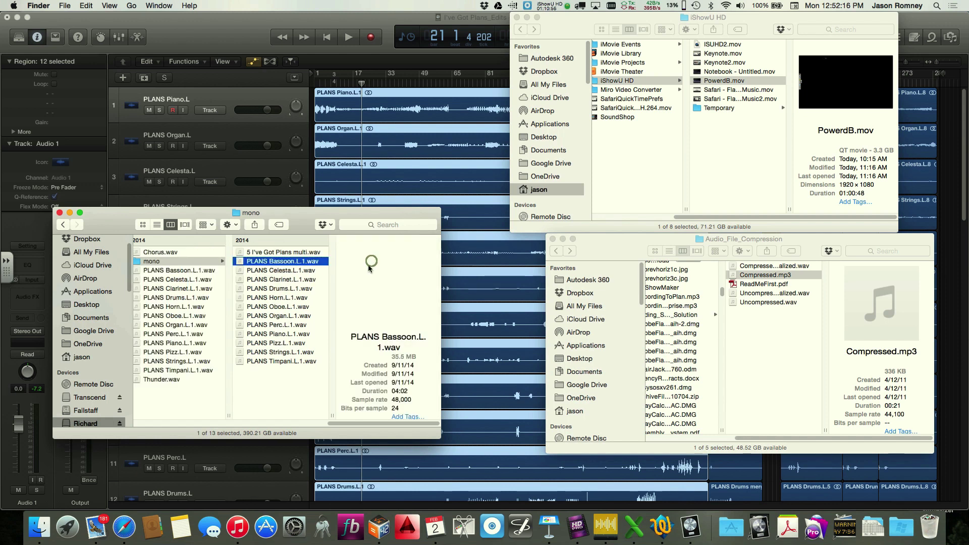
{"action": "left_click", "coordinate": [269, 360], "text": "shift"}
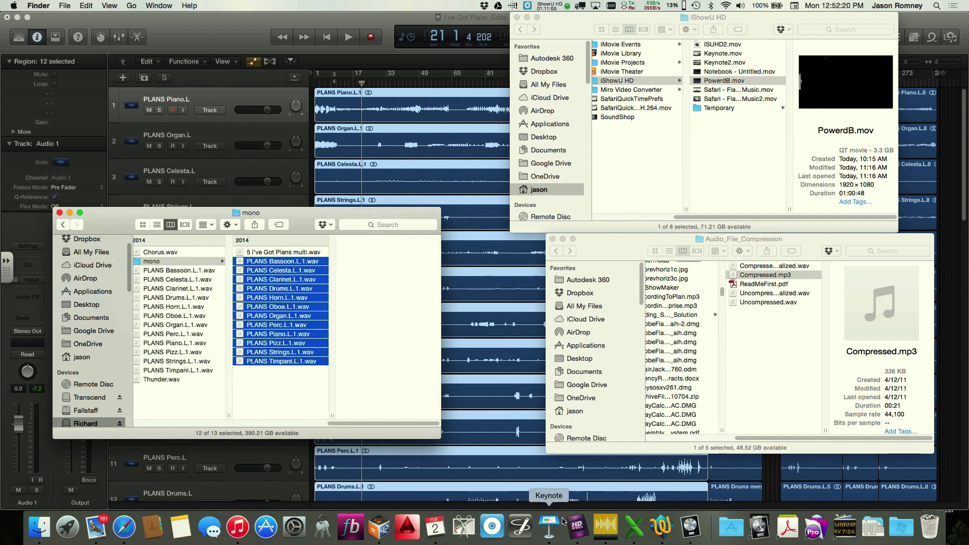
Step: Switch back to Logic Pro X and quit it, dismissing the project
{"action": "left_click", "coordinate": [690, 527]}
{"action": "key", "text": "super+q"}
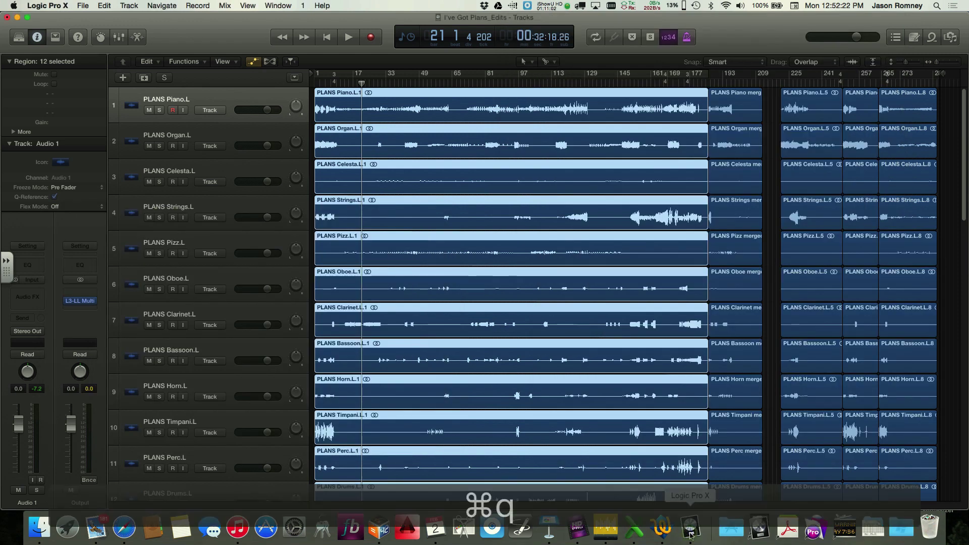
{"action": "left_click", "coordinate": [457, 180]}
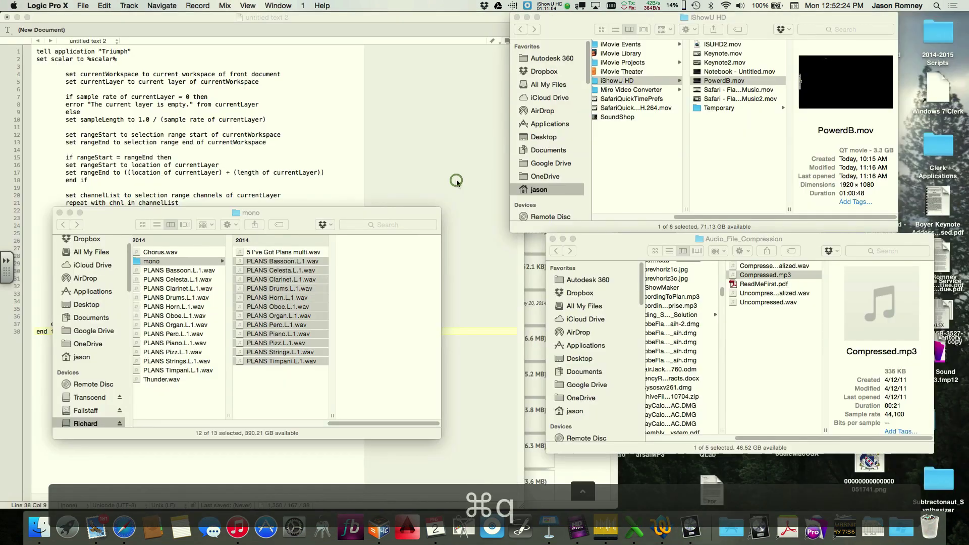
Step: Switch to Triumph and import the twelve selected mono PLANS files from the Finder window into the untitled document's file list
{"action": "left_click", "coordinate": [609, 528]}
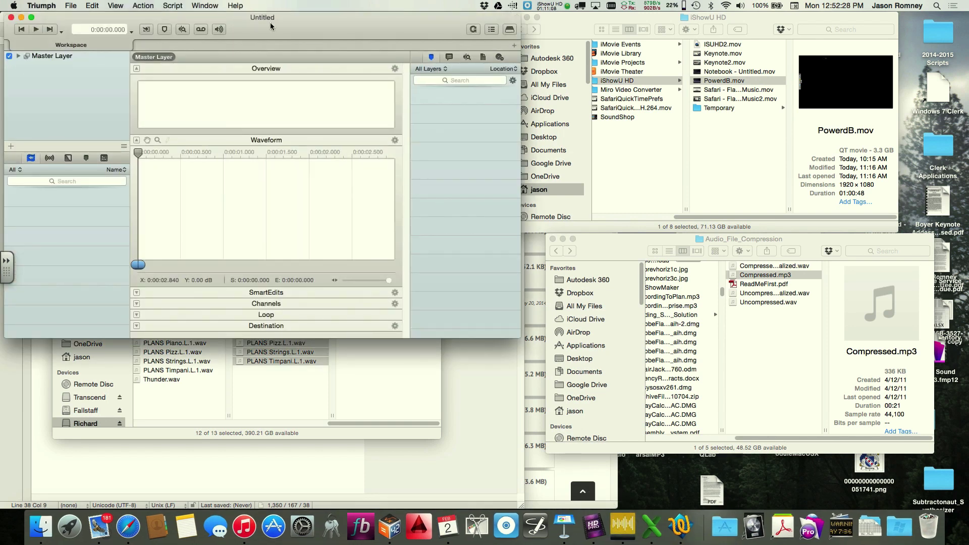
{"action": "left_click_drag", "start_coordinate": [270, 22], "coordinate": [652, 26]}
{"action": "left_click_drag", "start_coordinate": [296, 265], "coordinate": [459, 241]}
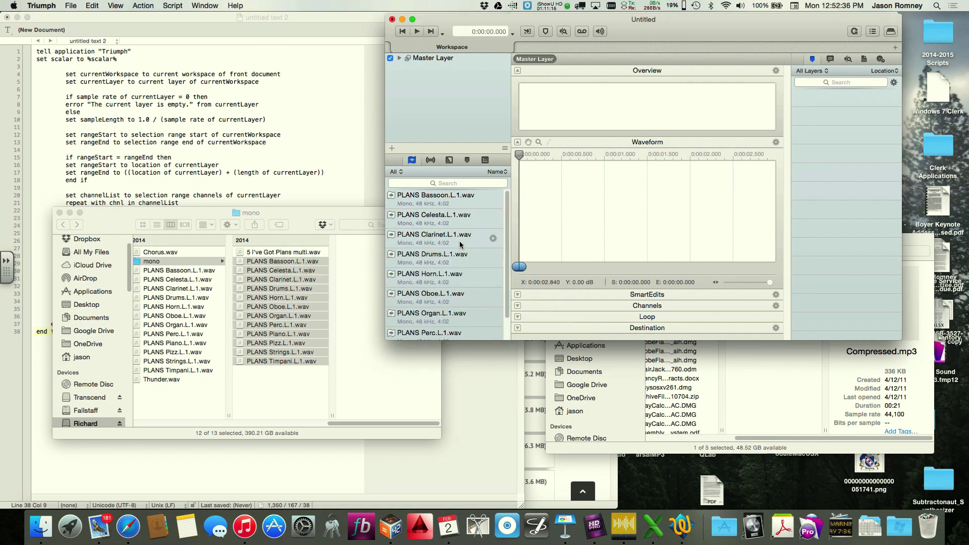
Step: Reposition and enlarge the untitled document window, and extend the file list so all twelve PLANS files fit
{"action": "left_click_drag", "start_coordinate": [675, 27], "coordinate": [375, 25]}
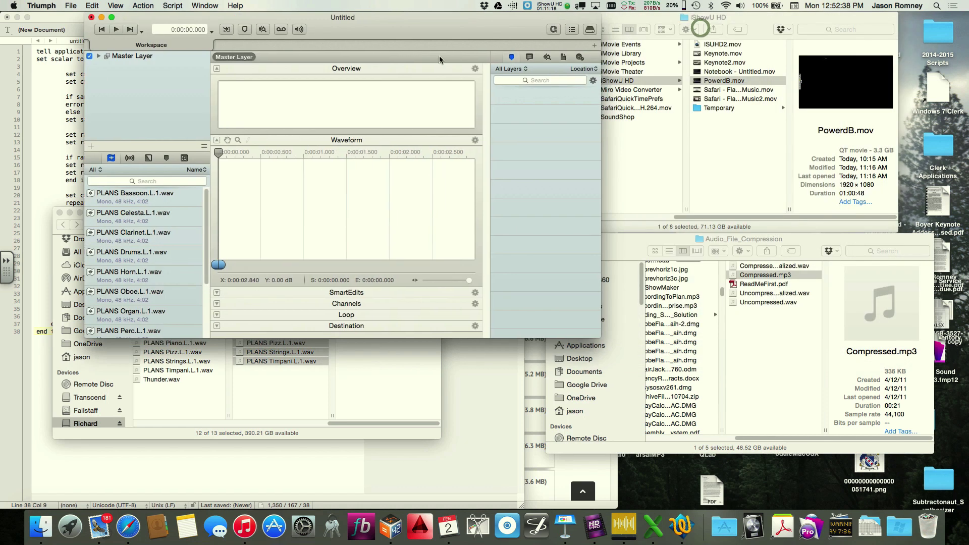
{"action": "left_click_drag", "start_coordinate": [596, 337], "coordinate": [737, 509]}
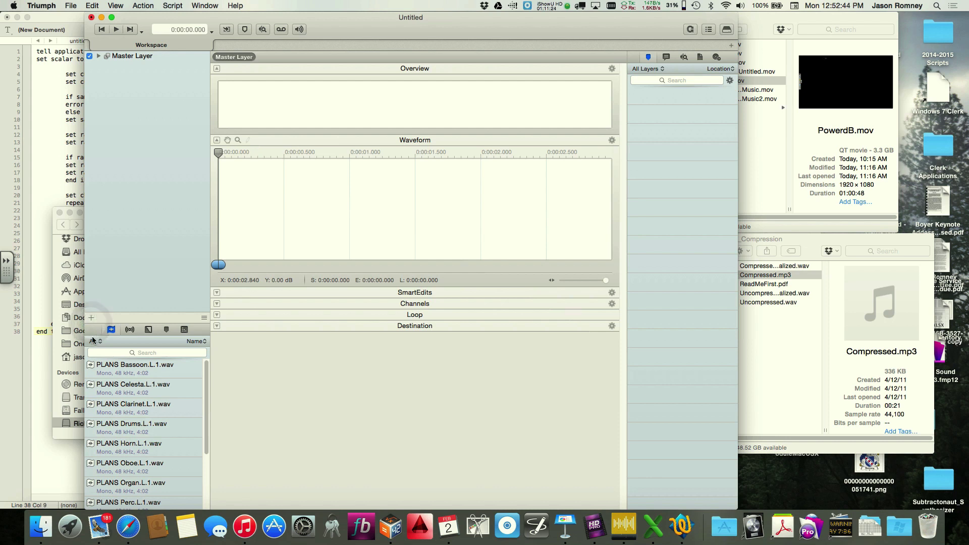
{"action": "left_click_drag", "start_coordinate": [204, 317], "coordinate": [196, 213]}
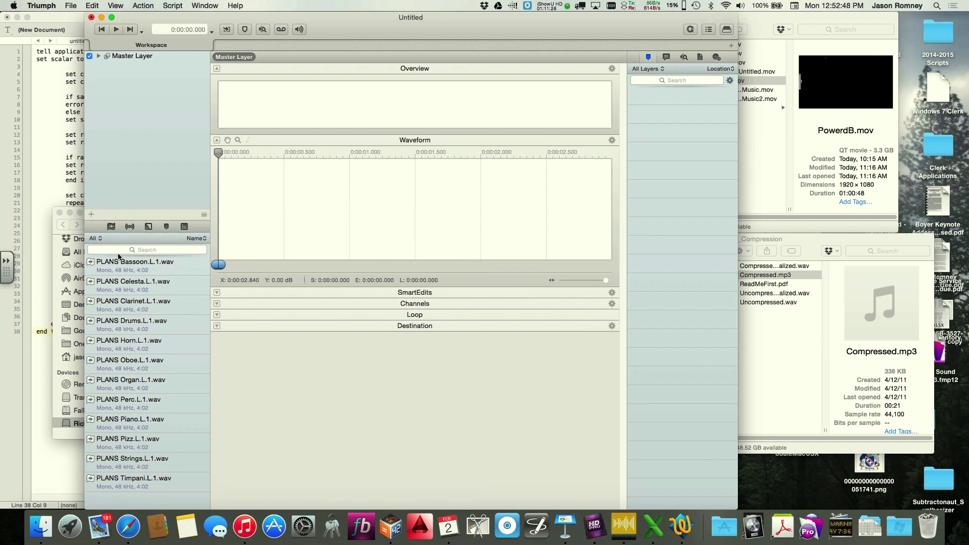
{"action": "left_click", "coordinate": [94, 262]}
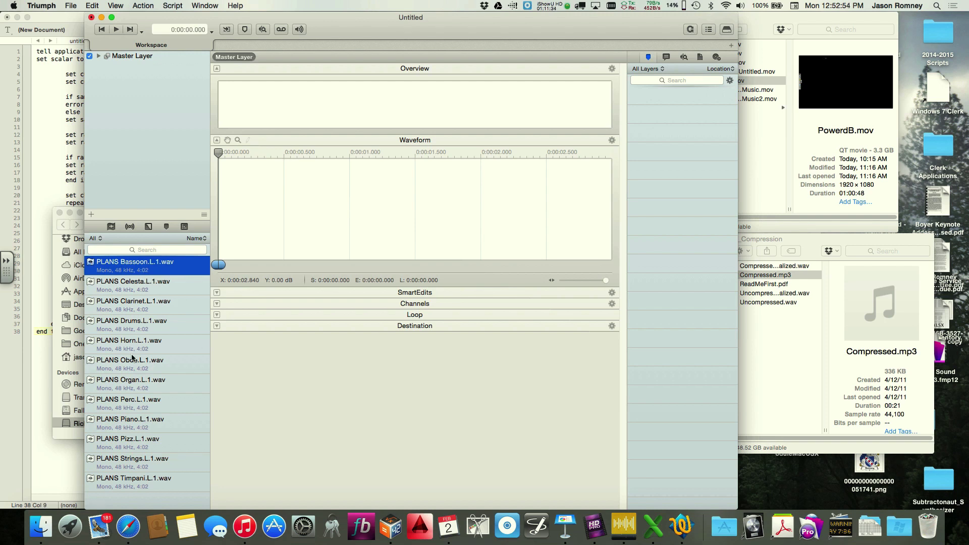
{"action": "left_click", "coordinate": [131, 485], "text": "shift"}
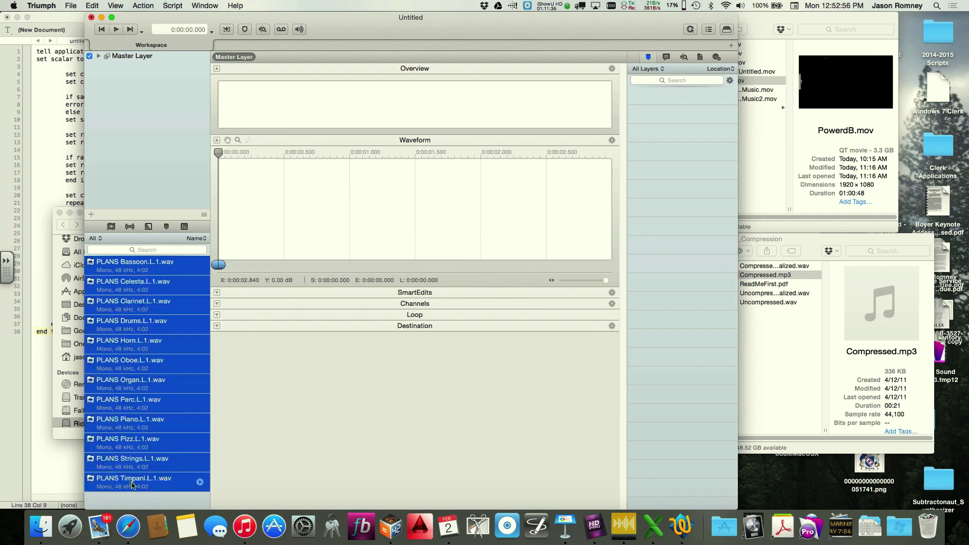
{"action": "left_click", "coordinate": [132, 500]}
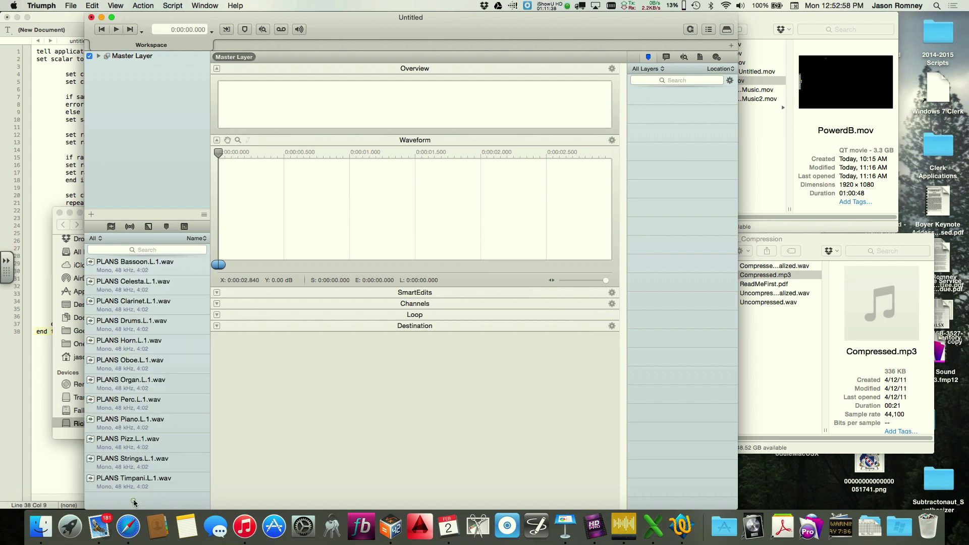
Step: Add PLANS Bassoon.L.1.wav from the file list to the workspace as a layer and select that layer
{"action": "left_click", "coordinate": [96, 262]}
{"action": "left_click_drag", "start_coordinate": [96, 263], "coordinate": [116, 75]}
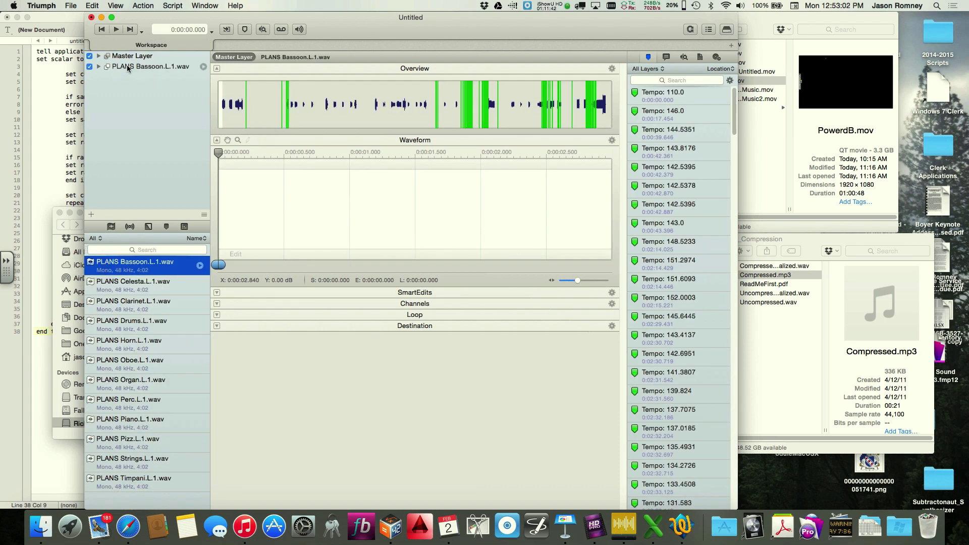
{"action": "left_click", "coordinate": [126, 66]}
Step: Delete all tempo markers that came in with the Bassoon file
{"action": "left_click", "coordinate": [686, 171]}
{"action": "key", "text": "super+a"}
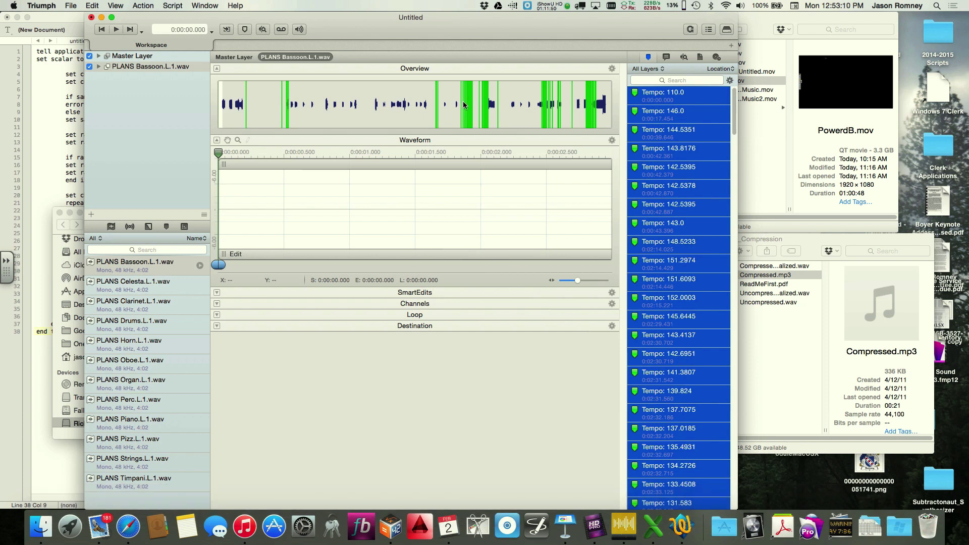
{"action": "right_click", "coordinate": [677, 277]}
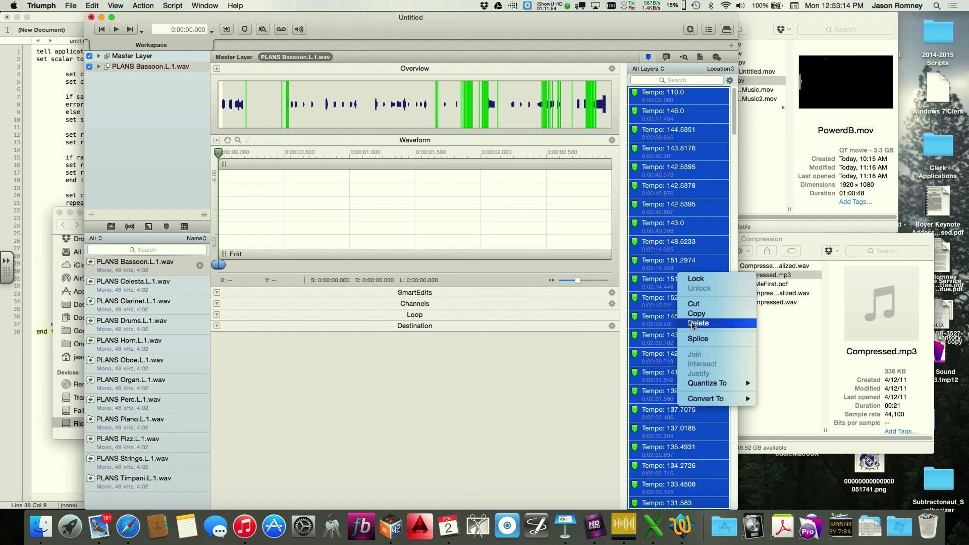
{"action": "left_click", "coordinate": [696, 323]}
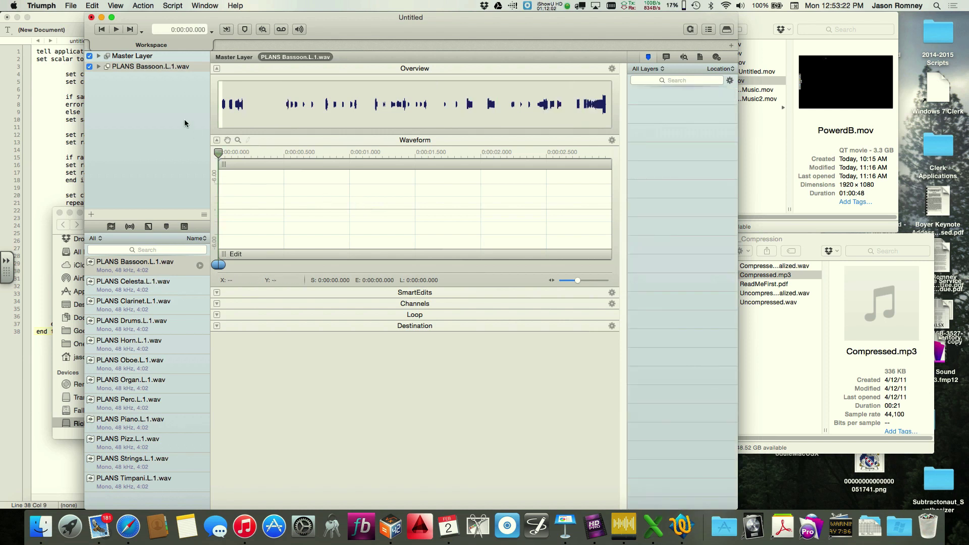
{"action": "left_click", "coordinate": [145, 67]}
{"action": "left_click", "coordinate": [145, 66]}
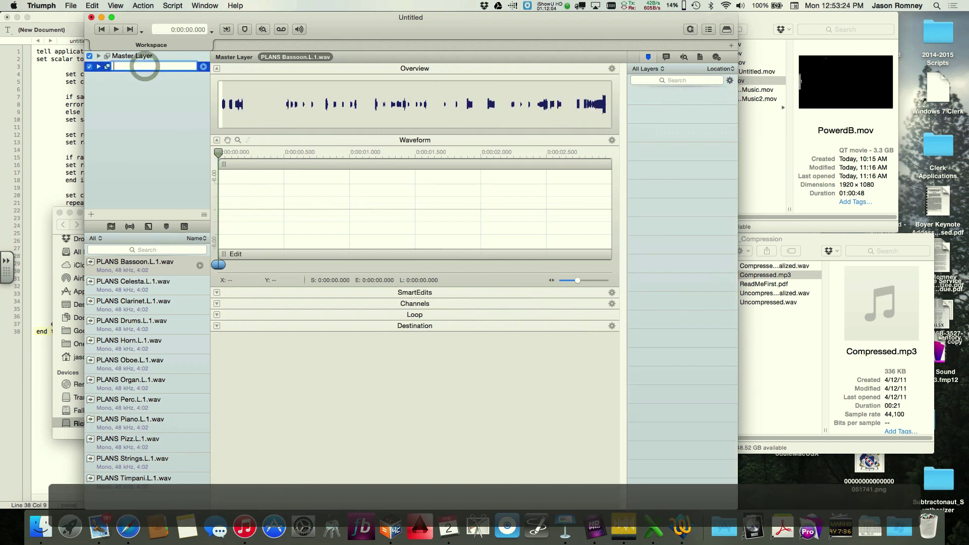
{"action": "key", "text": "Escape"}
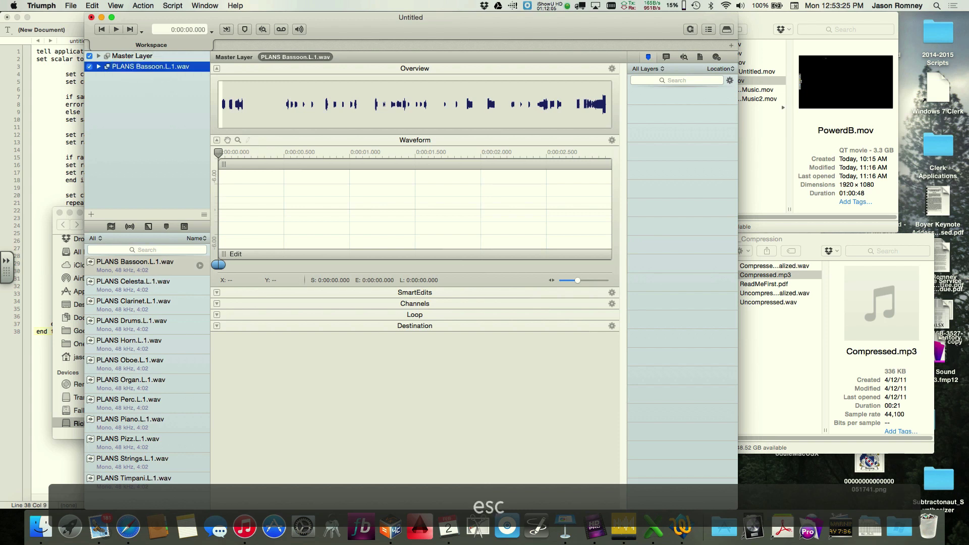
Step: Play the opening seconds of the Bassoon layer from near its start, then stop playback
{"action": "left_click", "coordinate": [230, 153]}
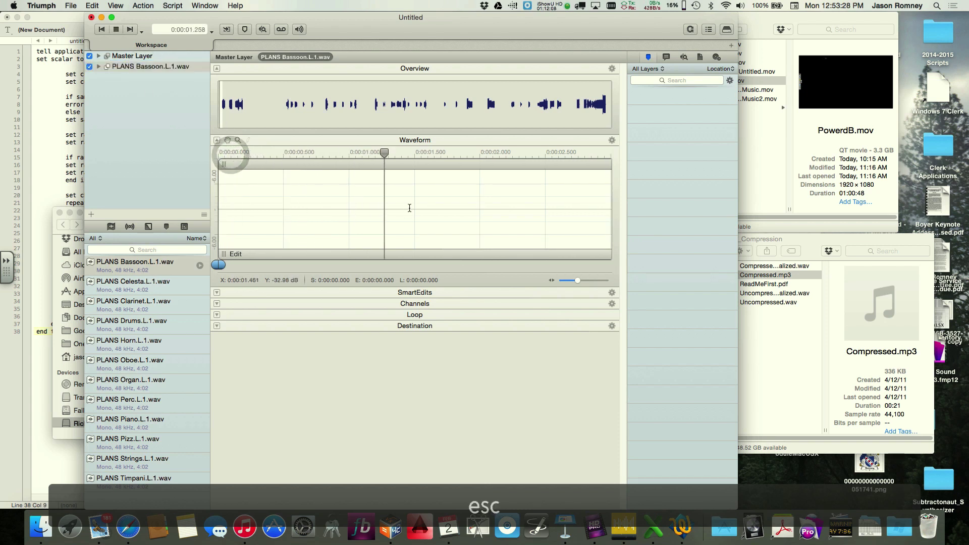
{"action": "scroll", "coordinate": [409, 208], "scroll_direction": "down", "scroll_amount": 2}
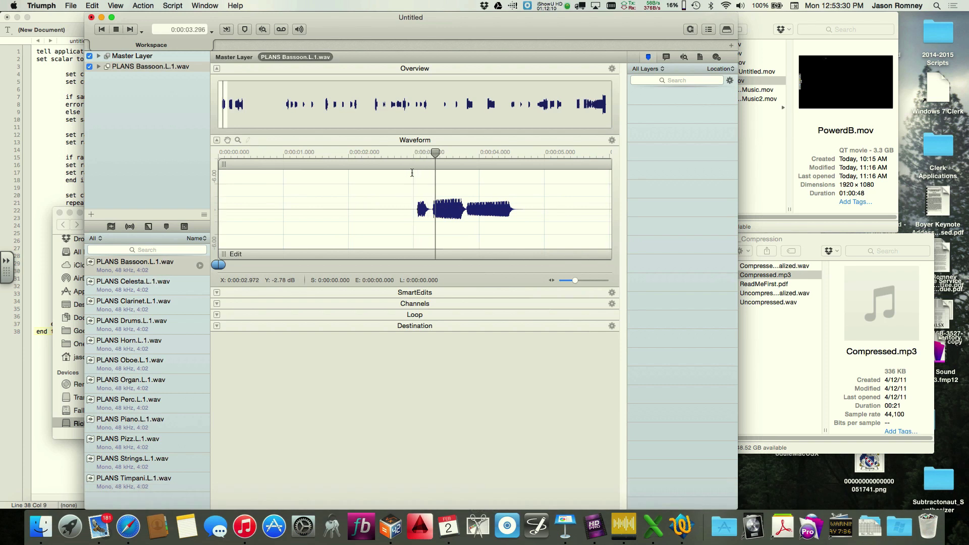
{"action": "key", "text": "space"}
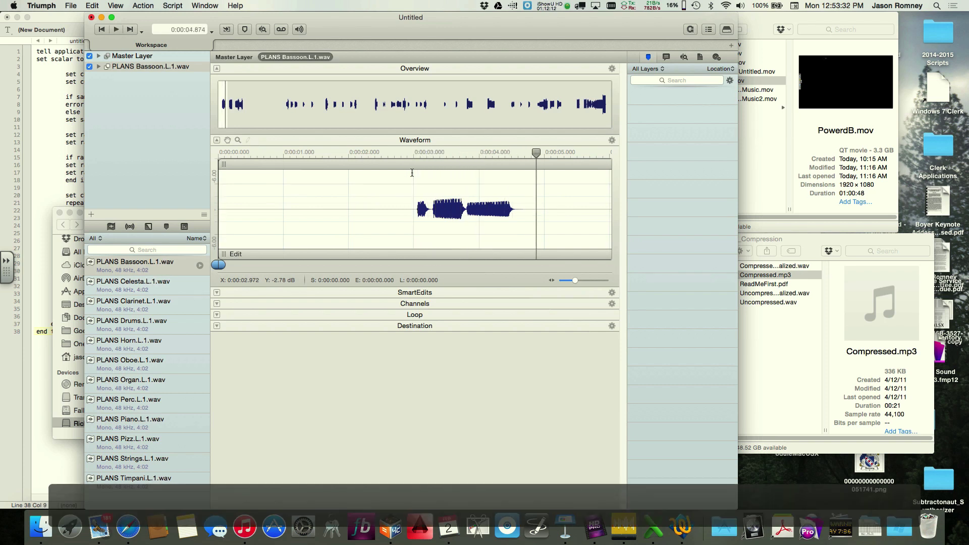
Step: Expand the Channels section and add PLANS Celesta.L.1.wav to the workspace as a layer below the Bassoon layer
{"action": "left_click", "coordinate": [156, 285]}
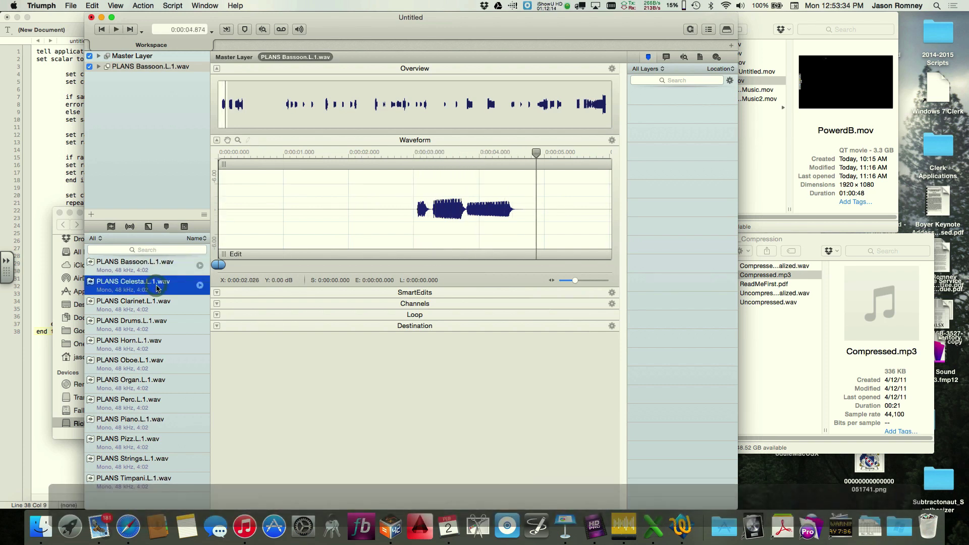
{"action": "left_click", "coordinate": [217, 305]}
{"action": "left_click_drag", "start_coordinate": [128, 286], "coordinate": [128, 182]}
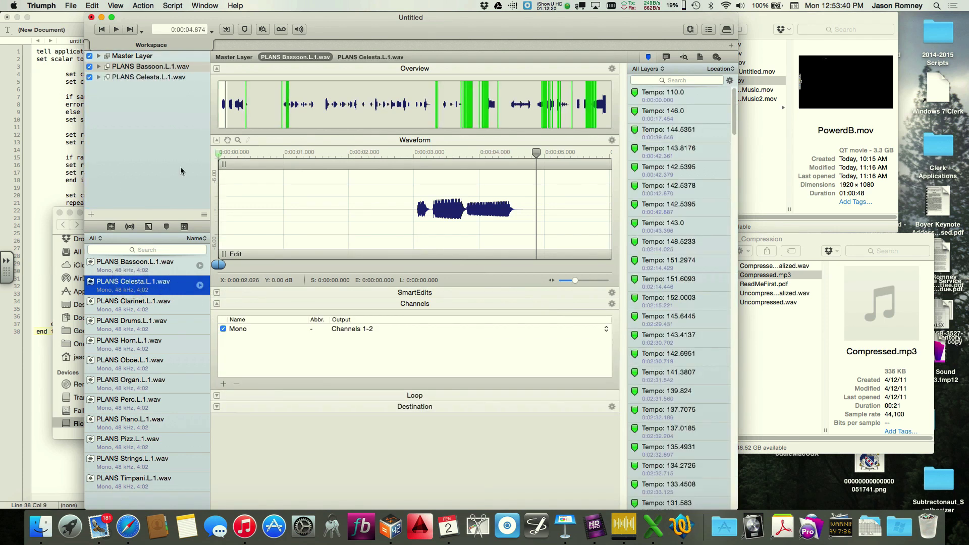
Step: Delete all tempo markers that came in with the Celesta file
{"action": "left_click", "coordinate": [634, 148]}
{"action": "key", "text": "super+a"}
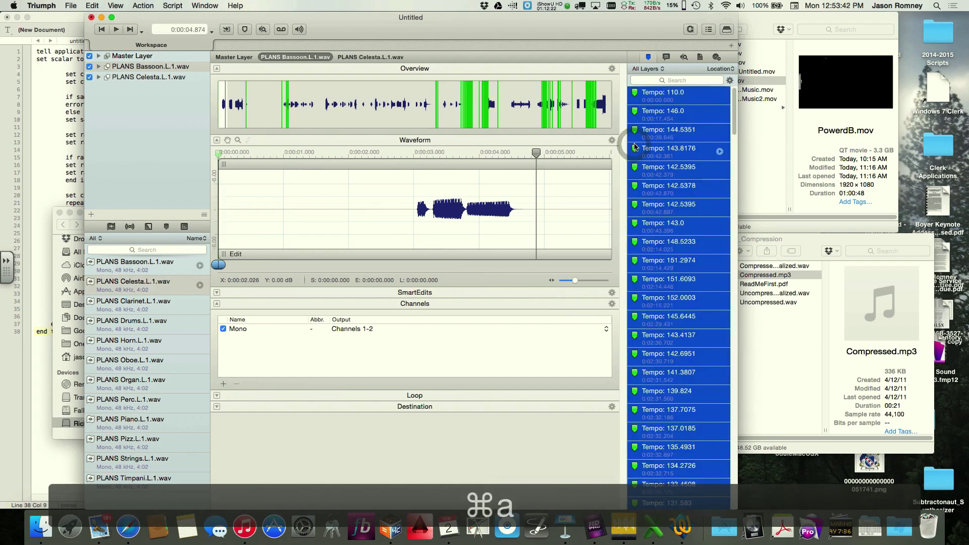
{"action": "right_click", "coordinate": [642, 148]}
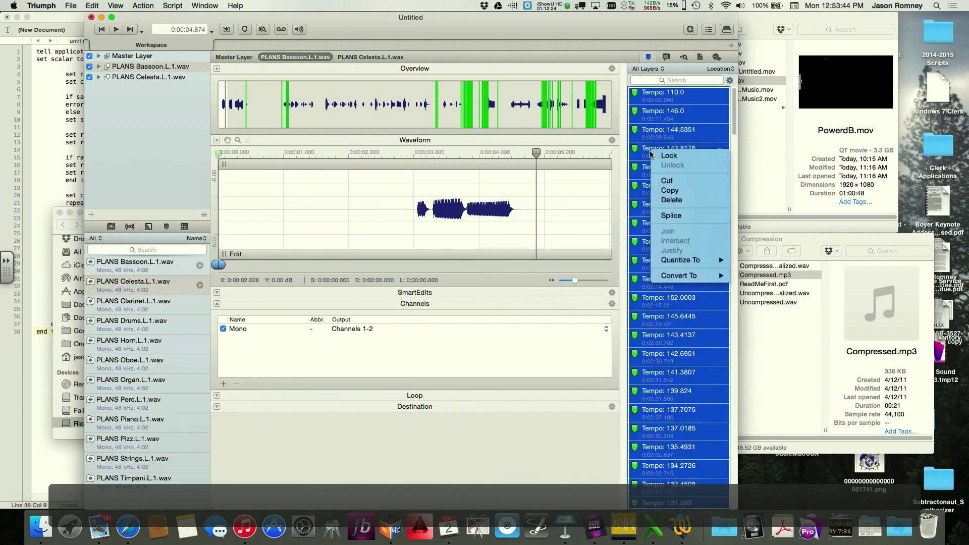
{"action": "left_click", "coordinate": [664, 201]}
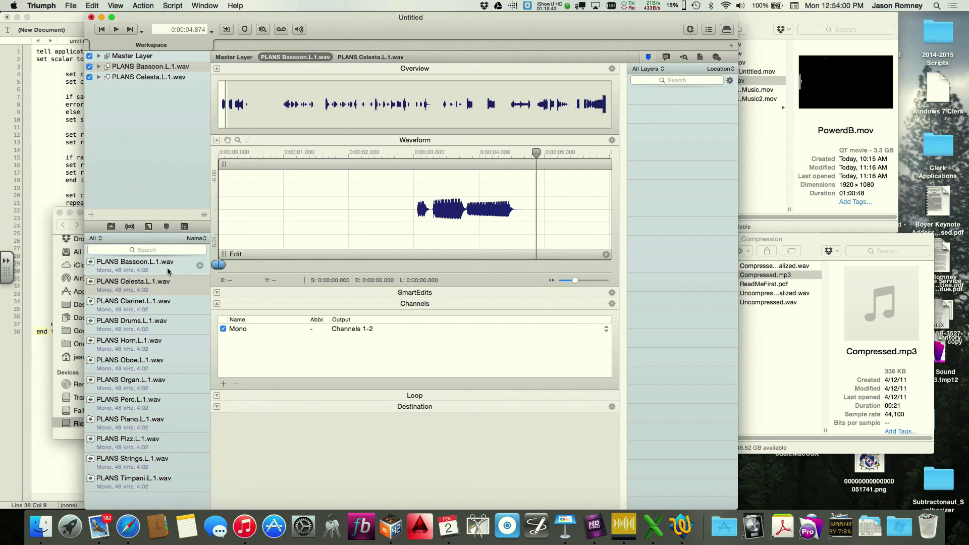
Step: Add a new channel to the PLANS Bassoon.L.1.wav layer alongside its Mono channel
{"action": "double_click", "coordinate": [162, 68]}
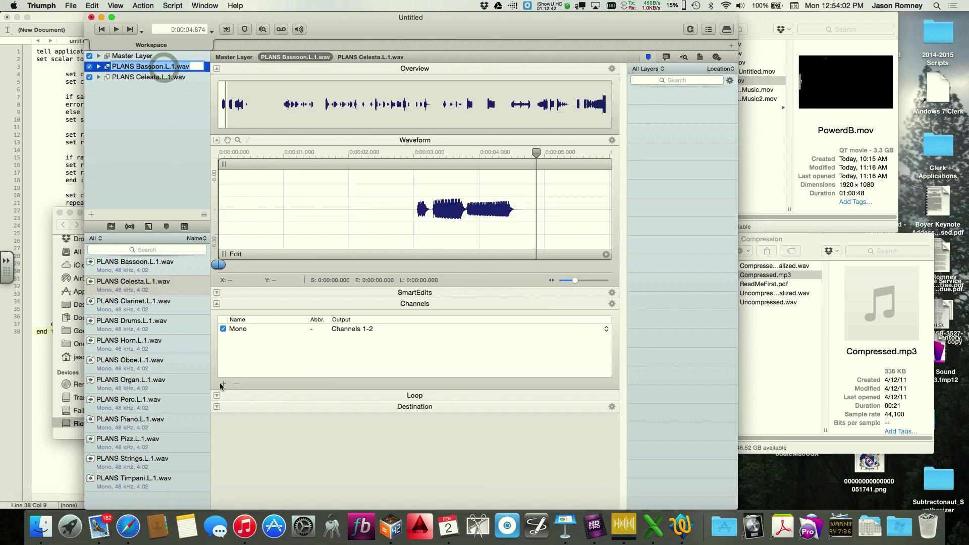
{"action": "left_click", "coordinate": [136, 186]}
{"action": "left_click", "coordinate": [117, 68]}
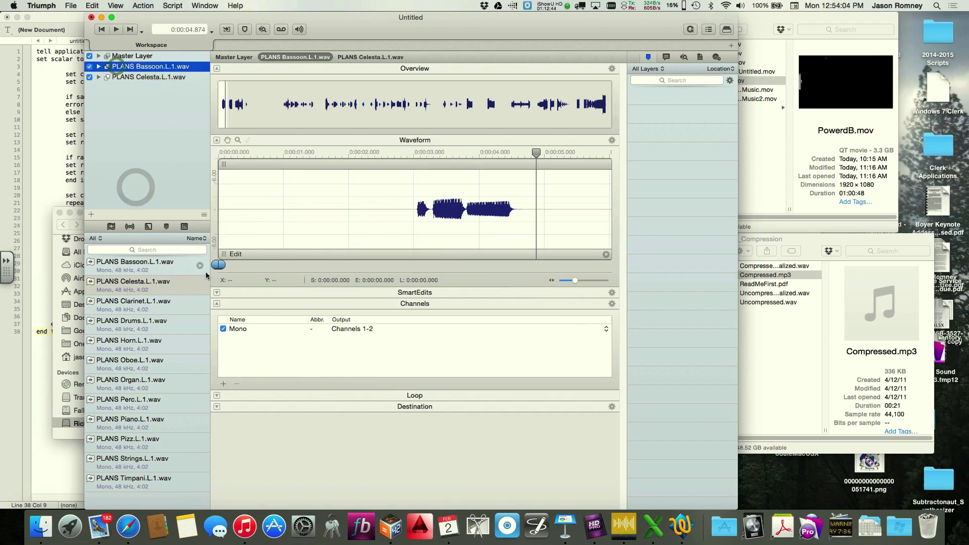
{"action": "left_click", "coordinate": [223, 384]}
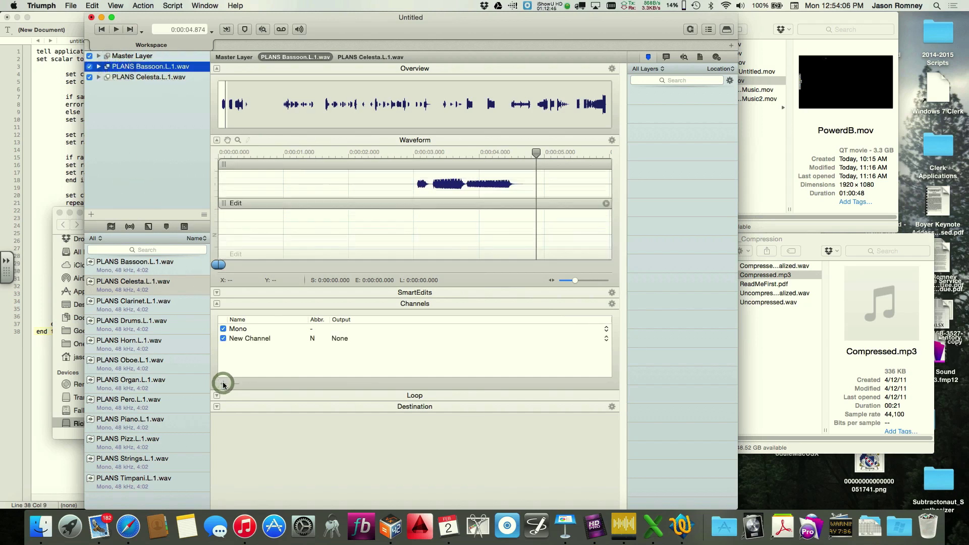
Step: Copy the entire audio of the Celesta layer and make the Bassoon layer active again
{"action": "left_click", "coordinate": [149, 78]}
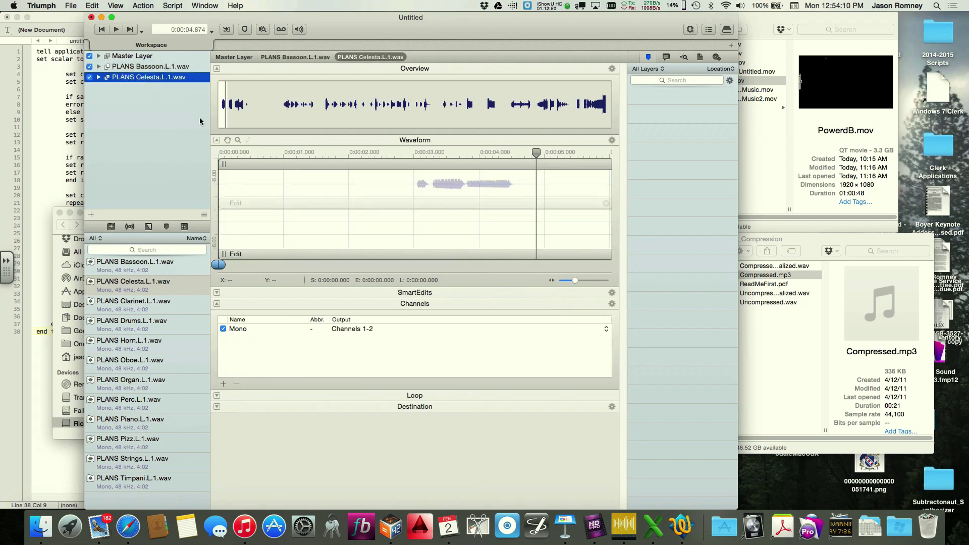
{"action": "left_click", "coordinate": [255, 161]}
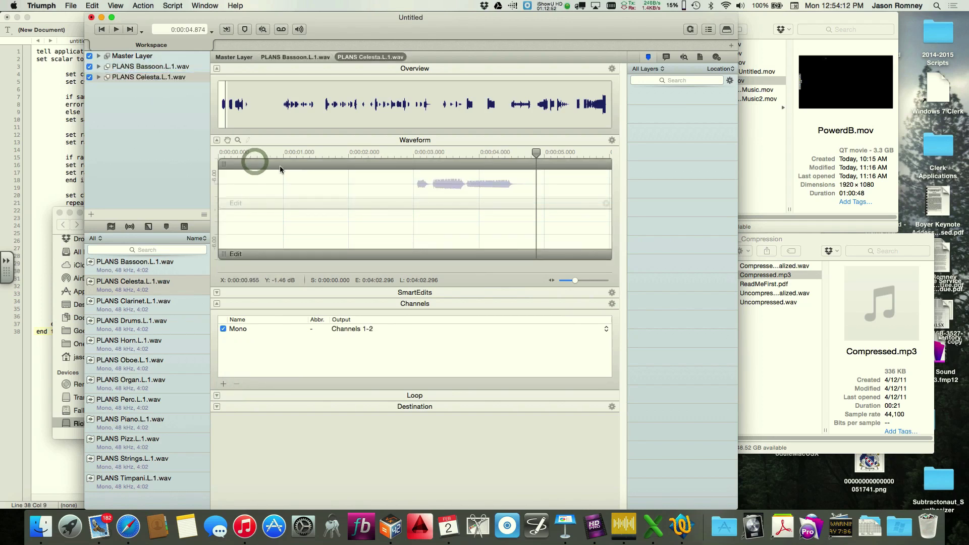
{"action": "left_click", "coordinate": [93, 6]}
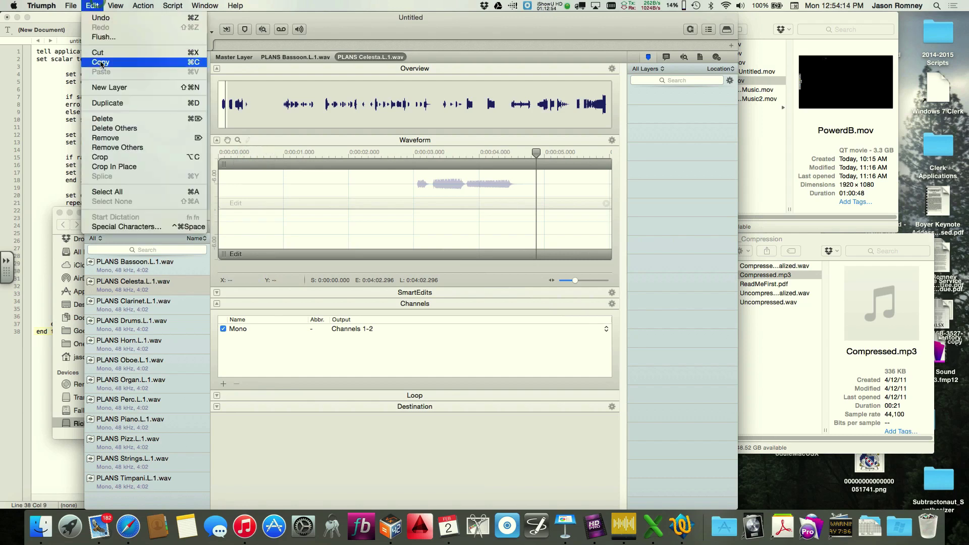
{"action": "left_click", "coordinate": [151, 69]}
{"action": "left_click", "coordinate": [100, 67]}
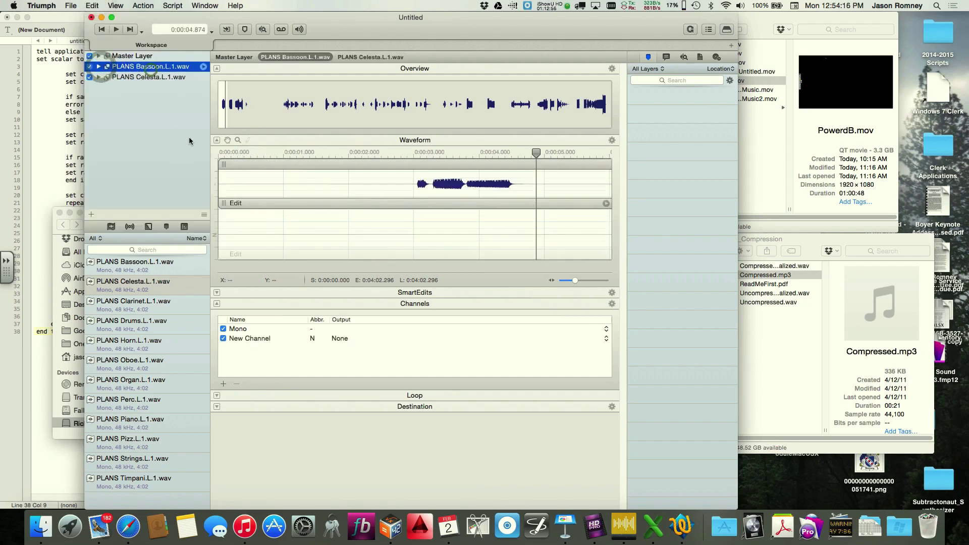
Step: Enable separate channel selection and separate SmartEdits channel editing in the Waveform options
{"action": "left_click", "coordinate": [225, 234]}
{"action": "left_click", "coordinate": [611, 140]}
{"action": "left_click", "coordinate": [731, 46]}
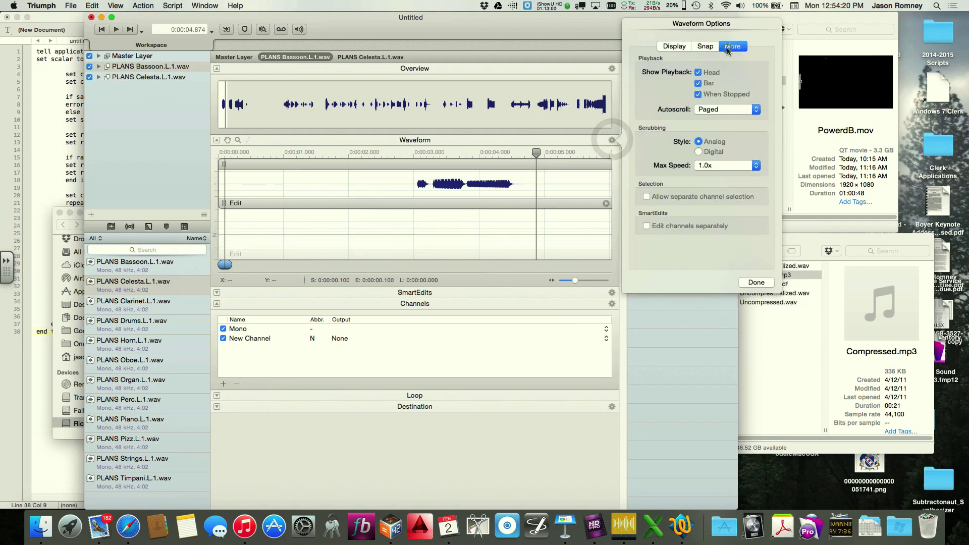
{"action": "left_click", "coordinate": [646, 196]}
{"action": "left_click", "coordinate": [647, 225]}
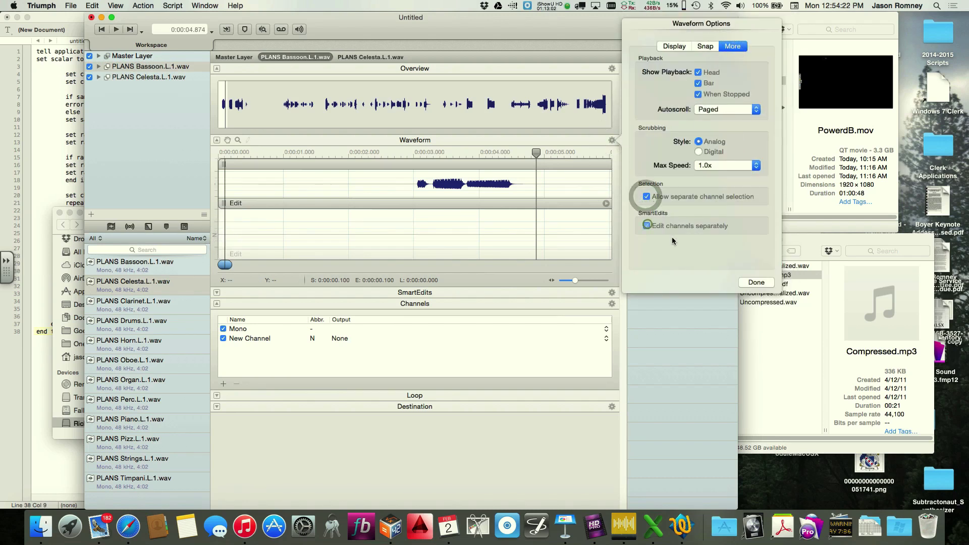
{"action": "left_click", "coordinate": [745, 280]}
Step: Select the whole new channel of the Bassoon layer on its own and paste the copied Celesta audio into it
{"action": "left_click", "coordinate": [238, 234]}
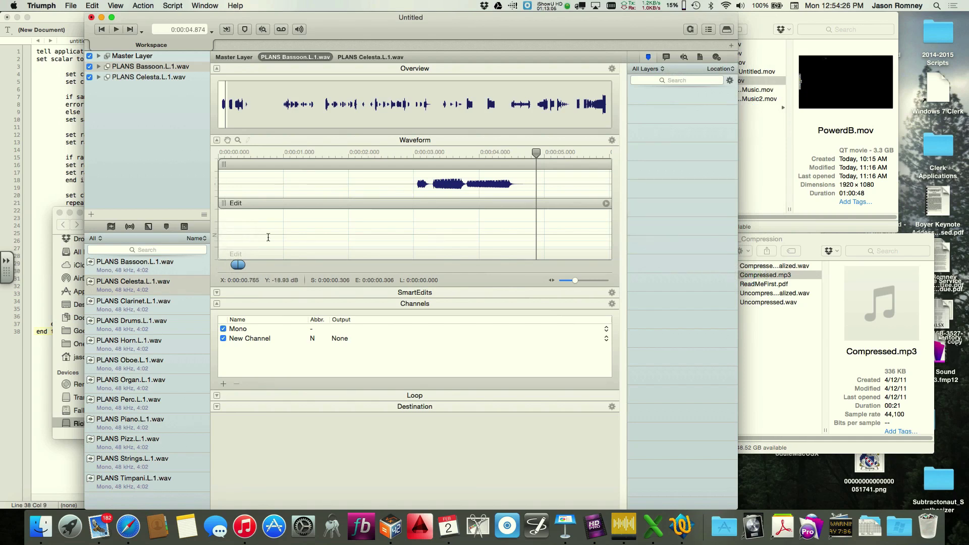
{"action": "double_click", "coordinate": [268, 237]}
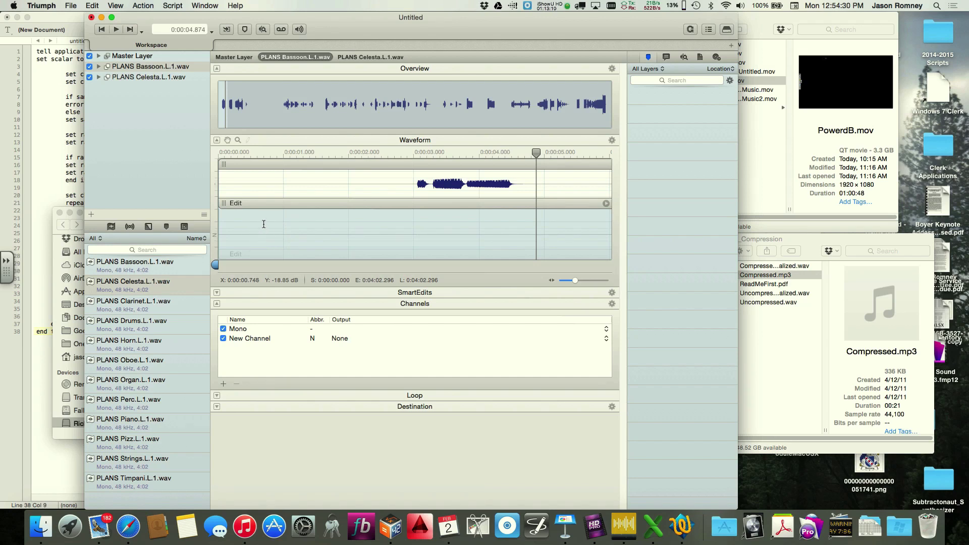
{"action": "left_click", "coordinate": [92, 6]}
{"action": "left_click", "coordinate": [102, 75]}
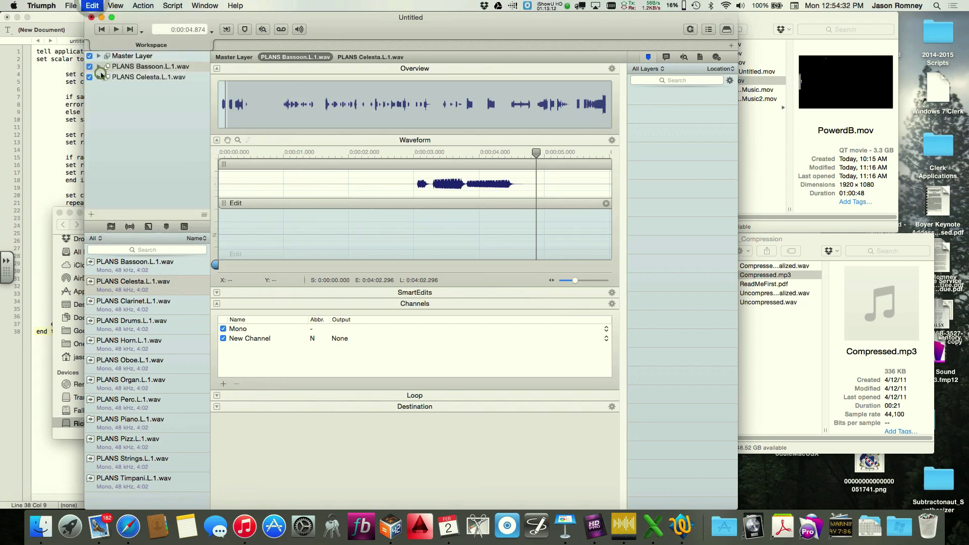
{"action": "scroll", "coordinate": [425, 225], "scroll_direction": "down", "scroll_amount": 2}
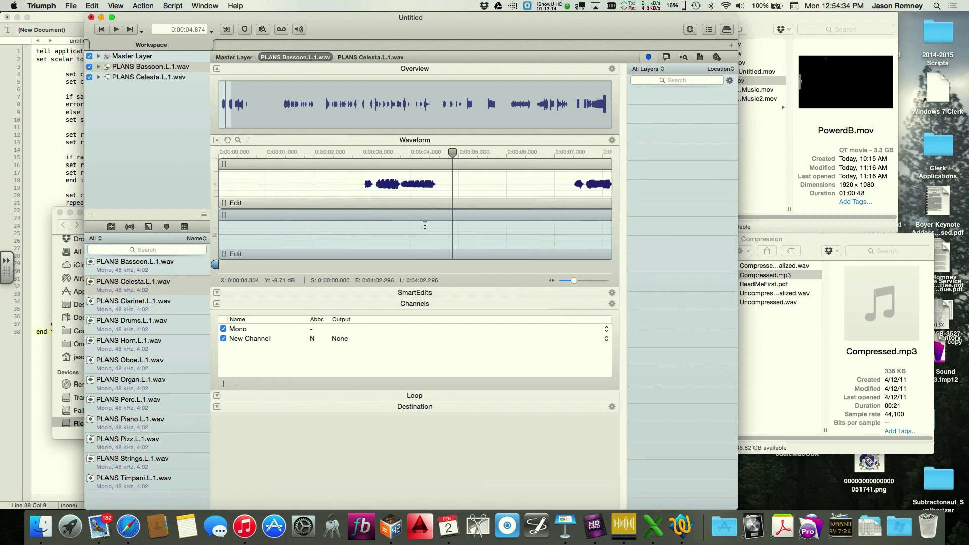
{"action": "scroll", "coordinate": [425, 226], "scroll_direction": "down", "scroll_amount": 6}
{"action": "scroll", "coordinate": [425, 225], "scroll_direction": "down", "scroll_amount": 1}
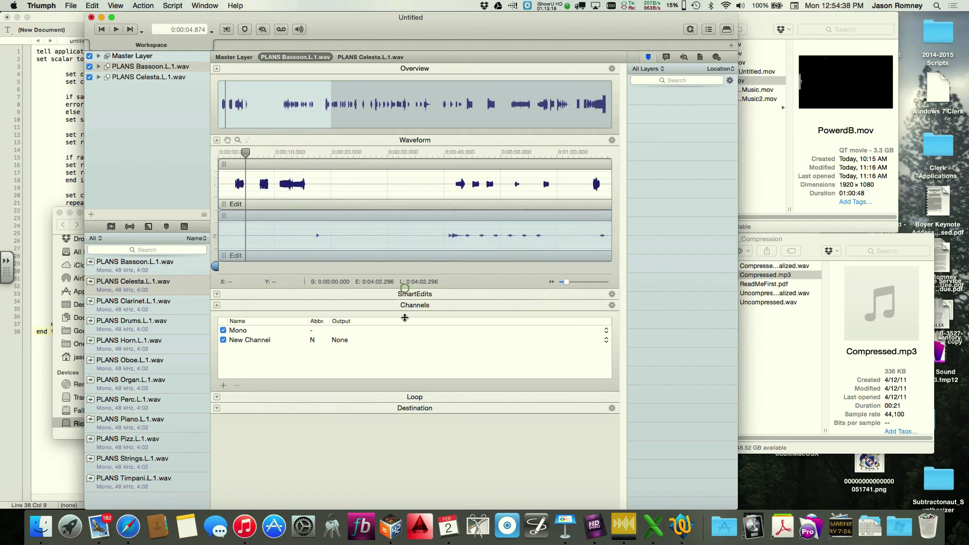
Step: Delete the PLANS Celesta.L.1.wav layer from the workspace
{"action": "left_click", "coordinate": [117, 80]}
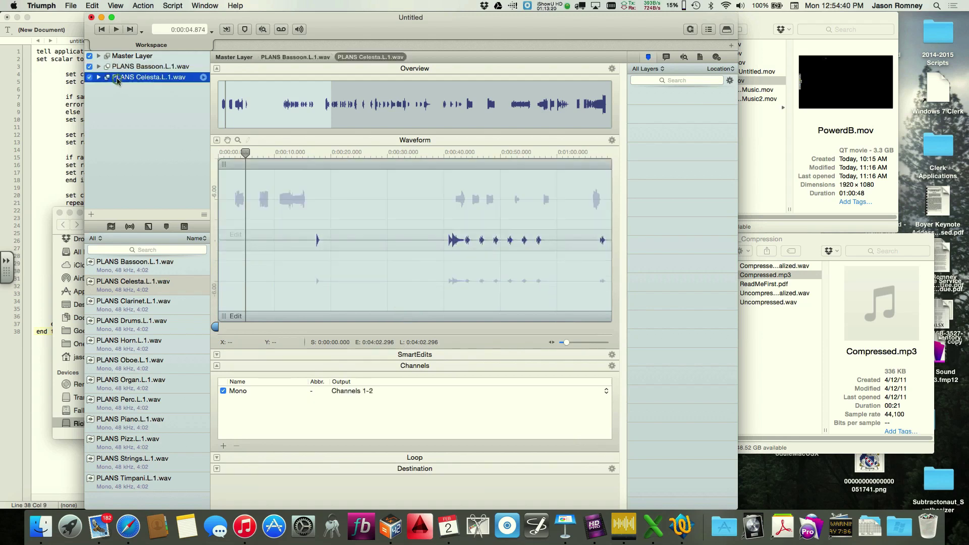
{"action": "right_click", "coordinate": [117, 80]}
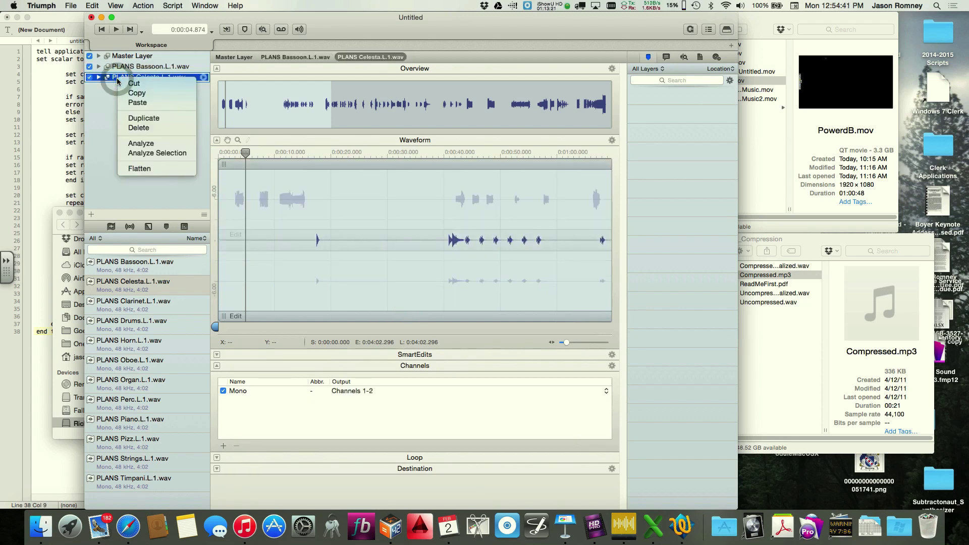
{"action": "left_click", "coordinate": [131, 129]}
Step: Add PLANS Clarinet.L.1.wav to the workspace as a layer and delete all tempo markers that came in with it
{"action": "left_click", "coordinate": [121, 307]}
{"action": "left_click_drag", "start_coordinate": [121, 306], "coordinate": [125, 188]}
{"action": "left_click", "coordinate": [648, 203]}
{"action": "key", "text": "super+a"}
{"action": "right_click", "coordinate": [681, 187]}
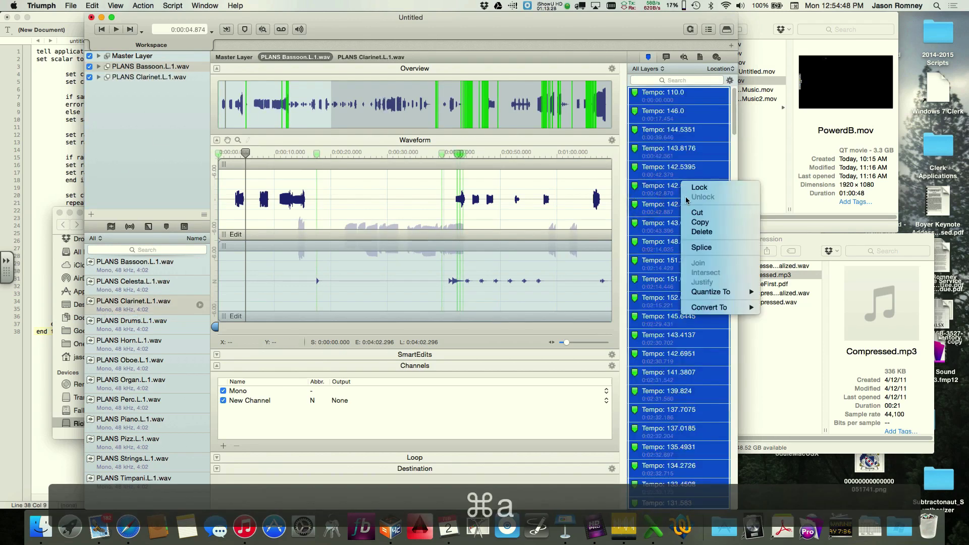
{"action": "left_click", "coordinate": [695, 233]}
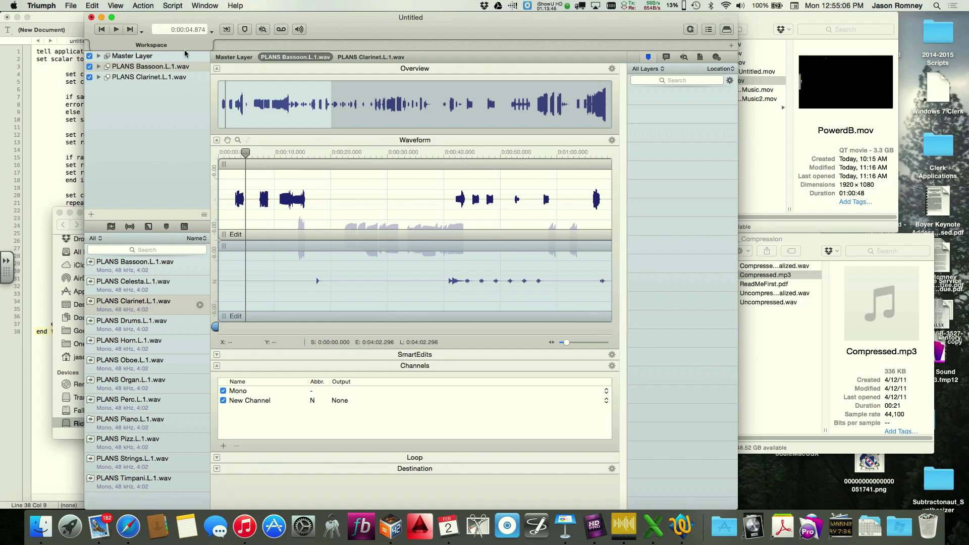
Step: Add a third channel to the PLANS Bassoon.L.1.wav layer
{"action": "double_click", "coordinate": [113, 68]}
{"action": "left_click", "coordinate": [142, 113]}
{"action": "left_click", "coordinate": [124, 68]}
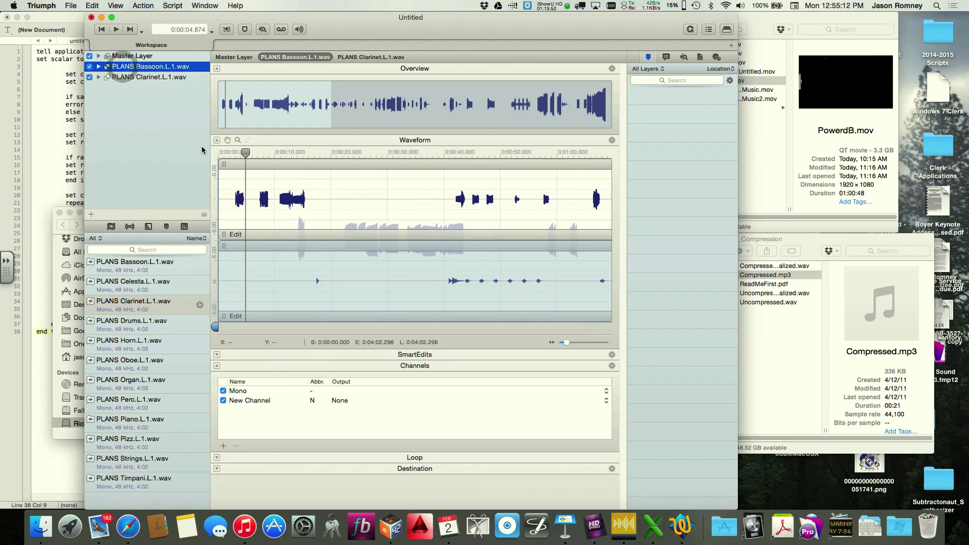
{"action": "left_click", "coordinate": [222, 446]}
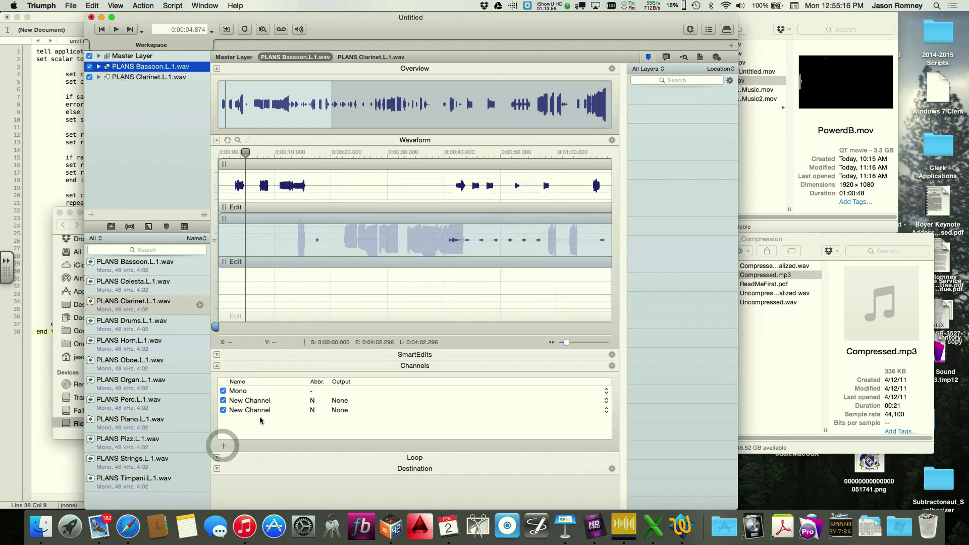
Step: Select the whole audio of the PLANS Clarinet.L.1.wav layer and copy it
{"action": "left_click", "coordinate": [158, 78]}
{"action": "left_click", "coordinate": [276, 169]}
{"action": "left_click", "coordinate": [304, 167]}
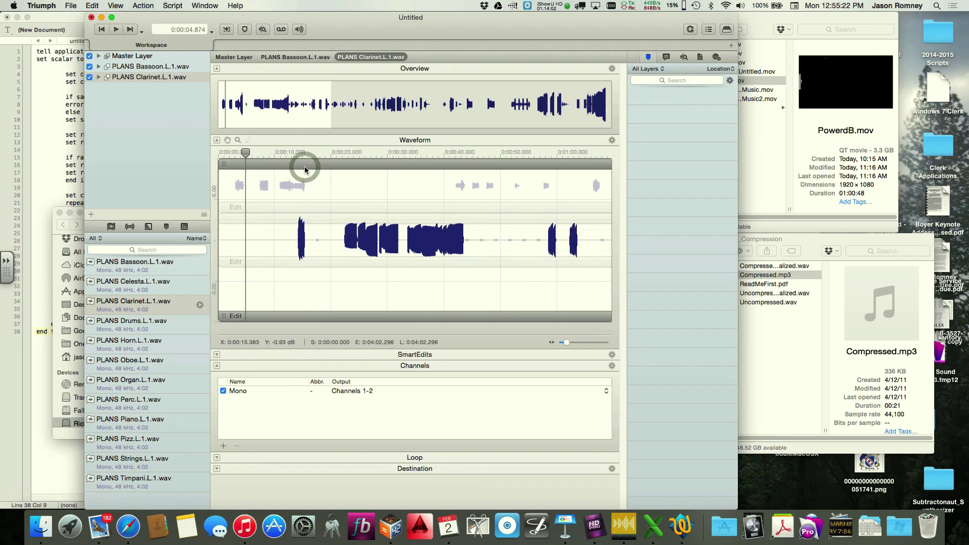
{"action": "left_click", "coordinate": [92, 5]}
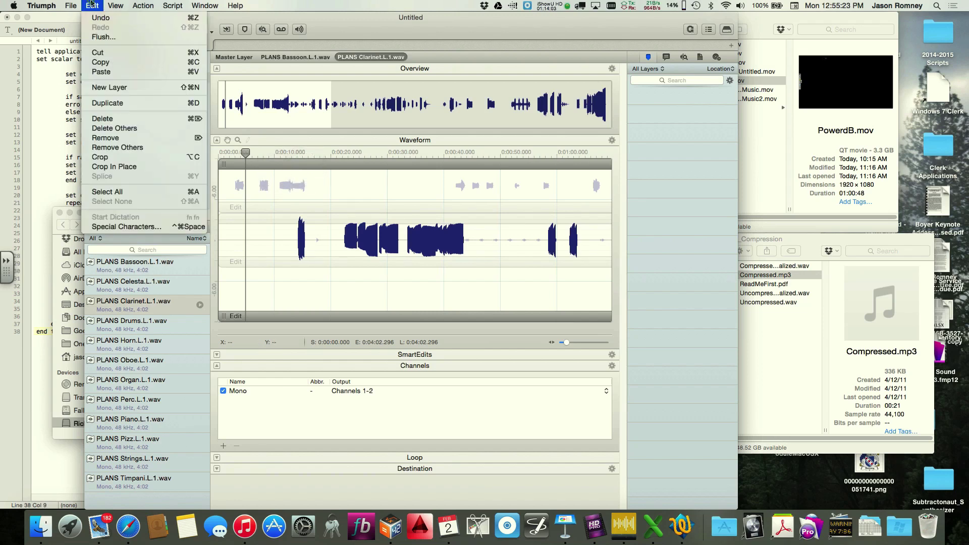
{"action": "left_click", "coordinate": [97, 62]}
Step: Select the whole empty third channel of the Bassoon layer and paste the copied Clarinet audio into it
{"action": "left_click", "coordinate": [152, 67]}
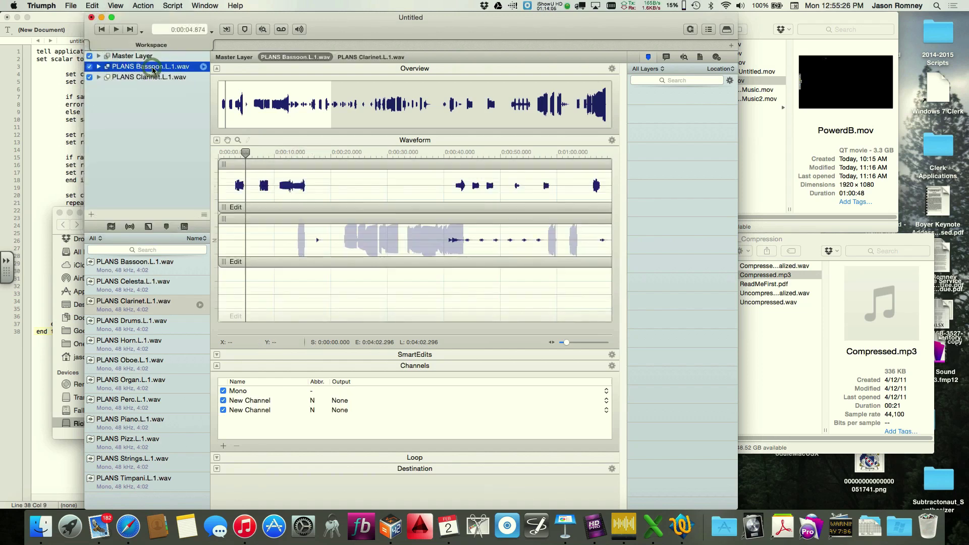
{"action": "left_click", "coordinate": [266, 295]}
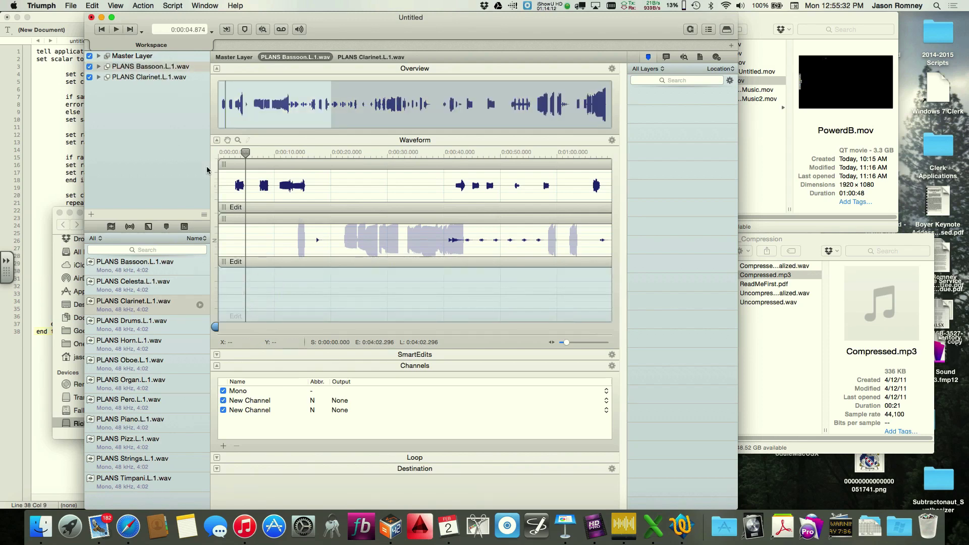
{"action": "left_click", "coordinate": [92, 6]}
{"action": "left_click", "coordinate": [104, 74]}
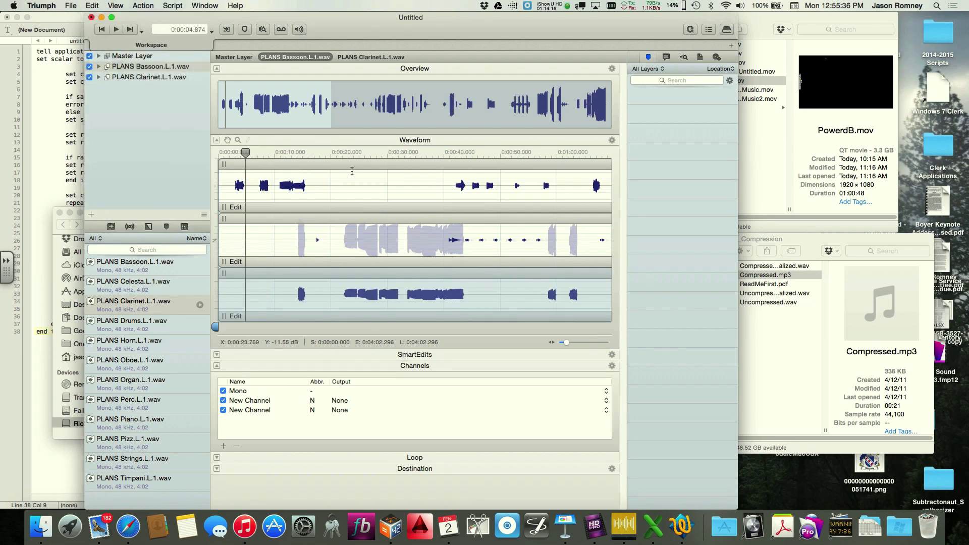
Step: Widen the workspace window across the full screen and zoom the waveform out to show more of the timeline
{"action": "left_click_drag", "start_coordinate": [340, 29], "coordinate": [257, 29]}
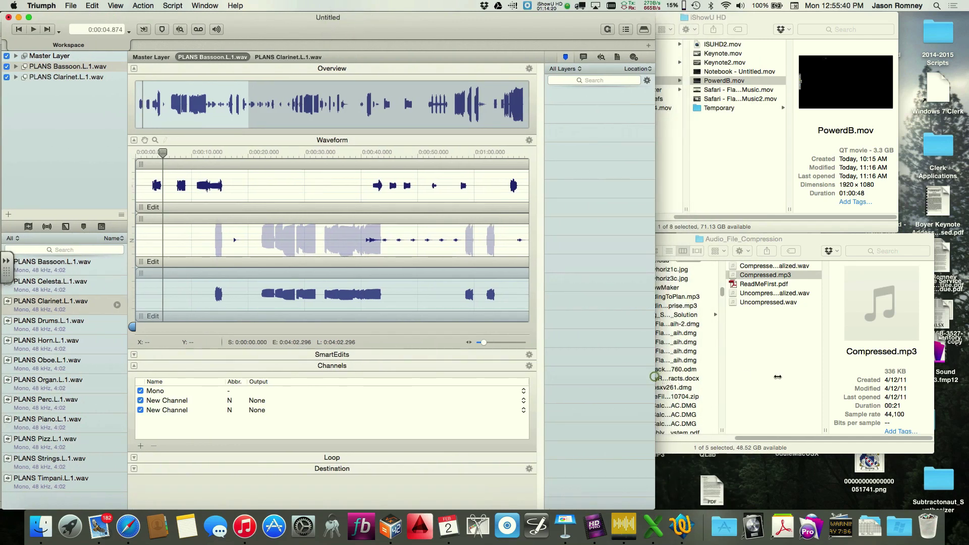
{"action": "left_click_drag", "start_coordinate": [744, 377], "coordinate": [966, 377]}
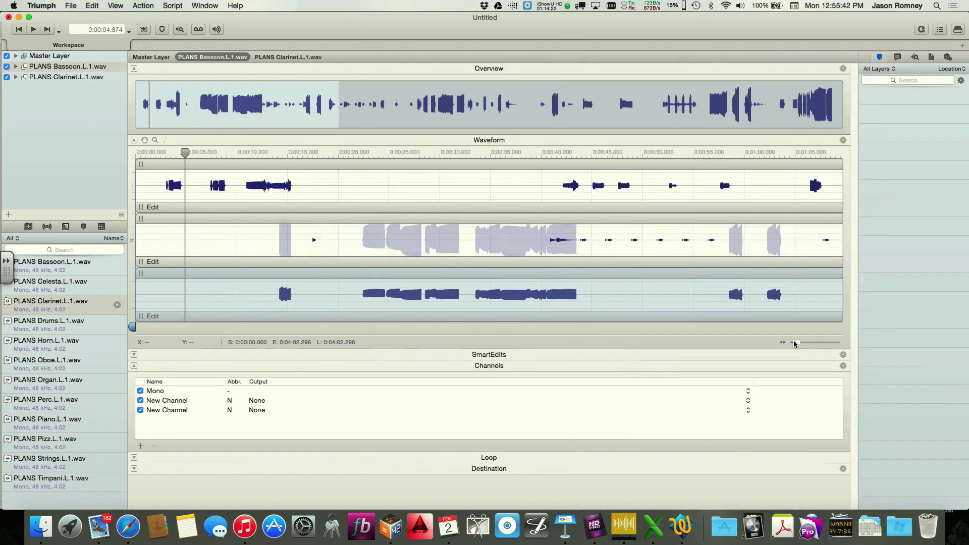
{"action": "left_click_drag", "start_coordinate": [797, 343], "coordinate": [794, 342]}
Step: Delete the PLANS Clarinet.L.1.wav layer from the workspace
{"action": "left_click", "coordinate": [60, 78]}
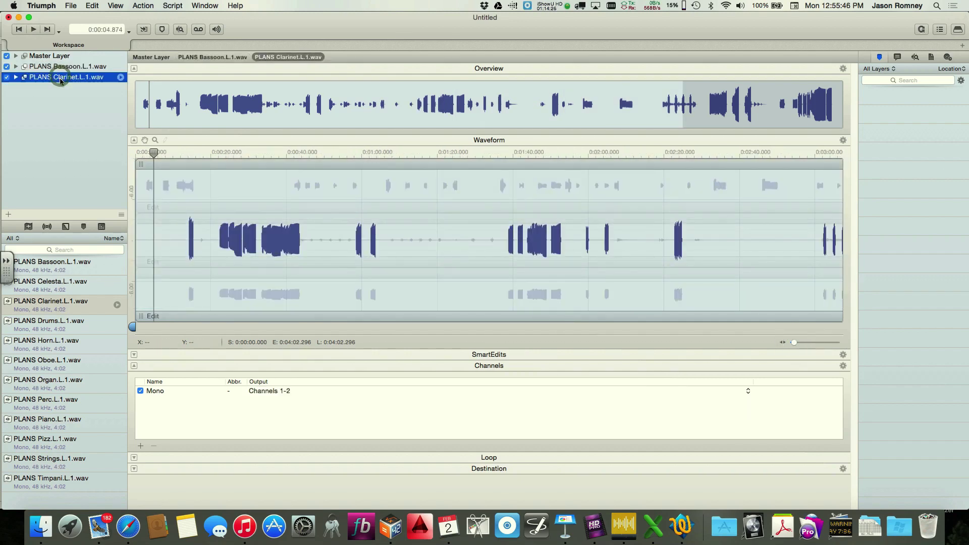
{"action": "right_click", "coordinate": [60, 79]}
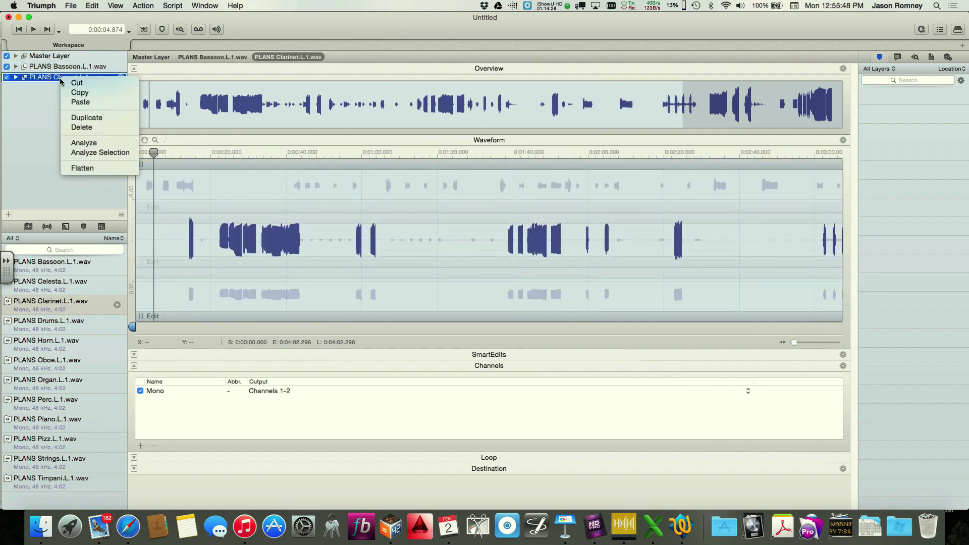
{"action": "left_click", "coordinate": [81, 128]}
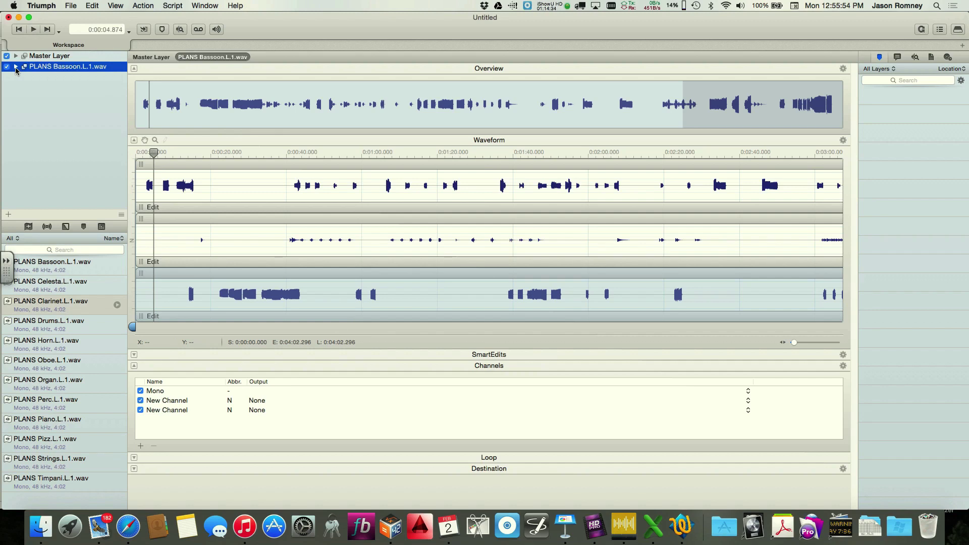
Step: Add PLANS Drums.L.1.wav to the workspace as a layer and delete all tempo markers imported with it
{"action": "left_click", "coordinate": [48, 326]}
{"action": "left_click_drag", "start_coordinate": [50, 332], "coordinate": [54, 192]}
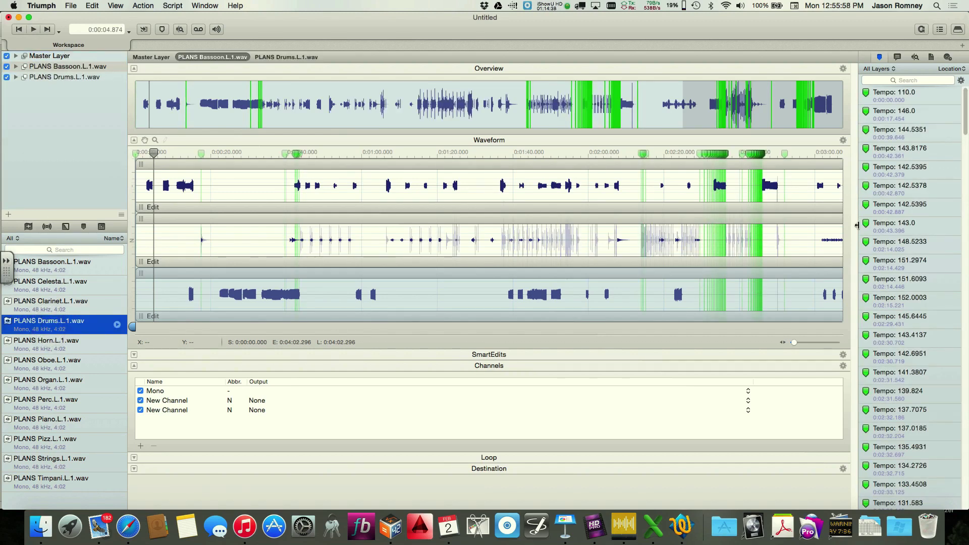
{"action": "left_click", "coordinate": [934, 232]}
{"action": "key", "text": "super+a"}
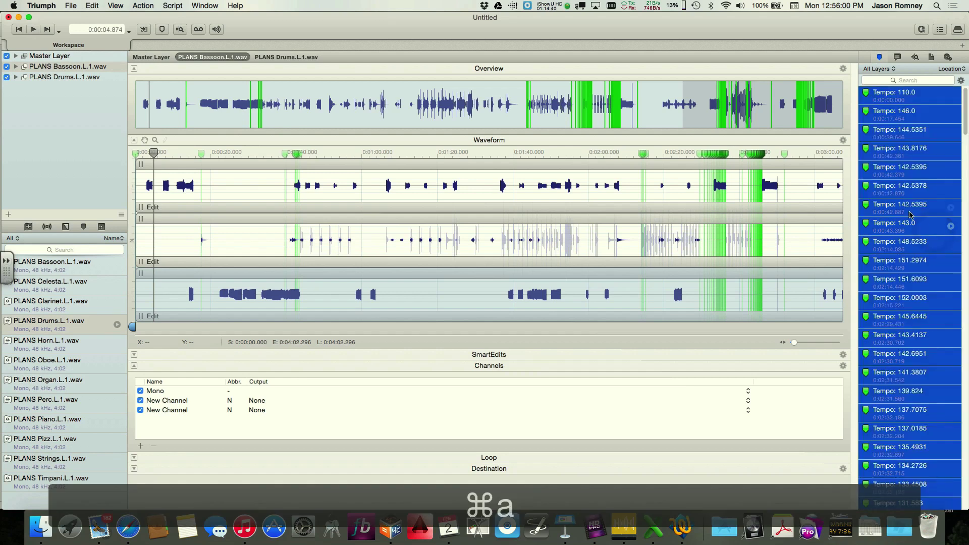
{"action": "right_click", "coordinate": [906, 211]}
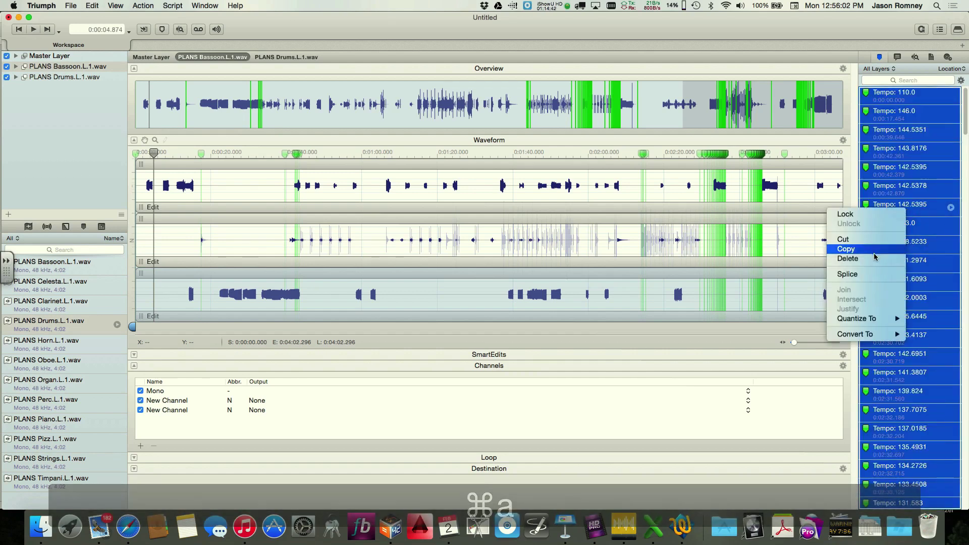
{"action": "left_click", "coordinate": [847, 258]}
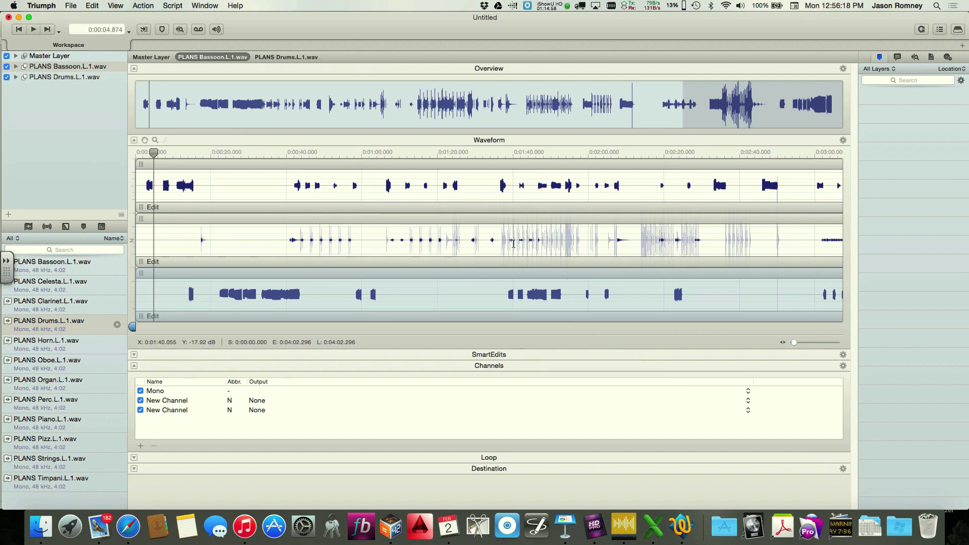
Step: Add a fourth channel to the Bassoon layer and copy the whole audio of the PLANS Drums.L.1.wav layer
{"action": "scroll", "coordinate": [514, 244], "scroll_direction": "right", "scroll_amount": 1}
{"action": "scroll", "coordinate": [551, 246], "scroll_direction": "left", "scroll_amount": 1}
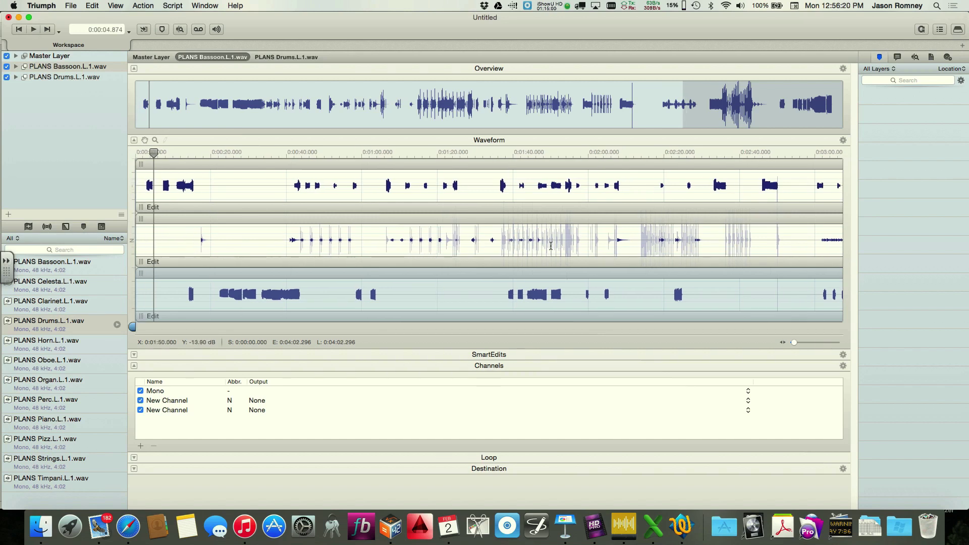
{"action": "left_click", "coordinate": [140, 446]}
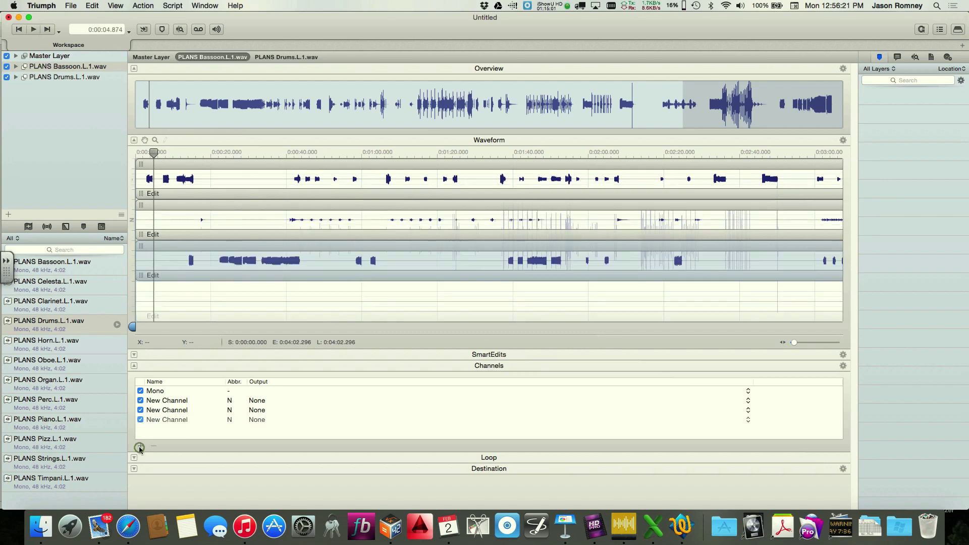
{"action": "left_click", "coordinate": [40, 77]}
{"action": "left_click", "coordinate": [236, 164]}
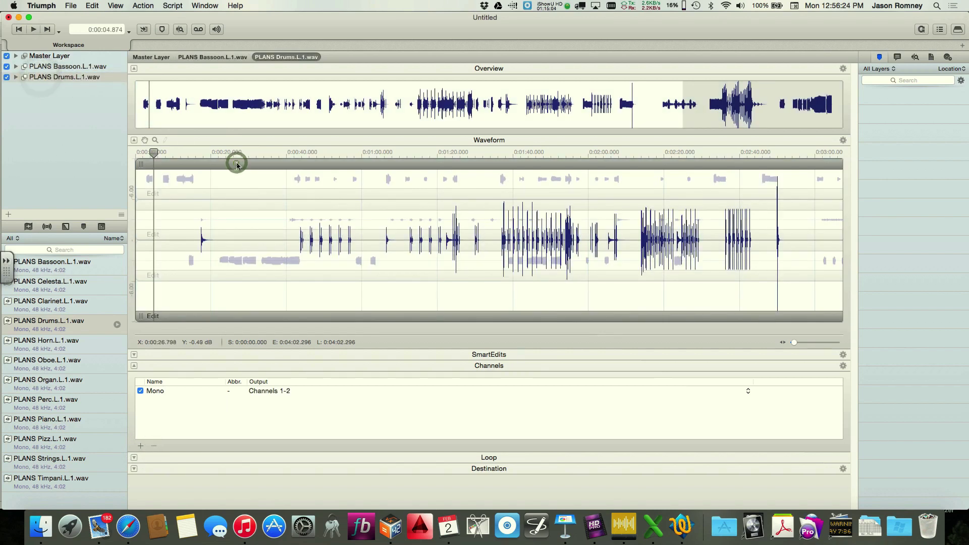
{"action": "key", "text": "super+c"}
Step: Paste the copied Drums audio into the whole fourth channel of the Bassoon layer and clear the selection
{"action": "left_click", "coordinate": [93, 66]}
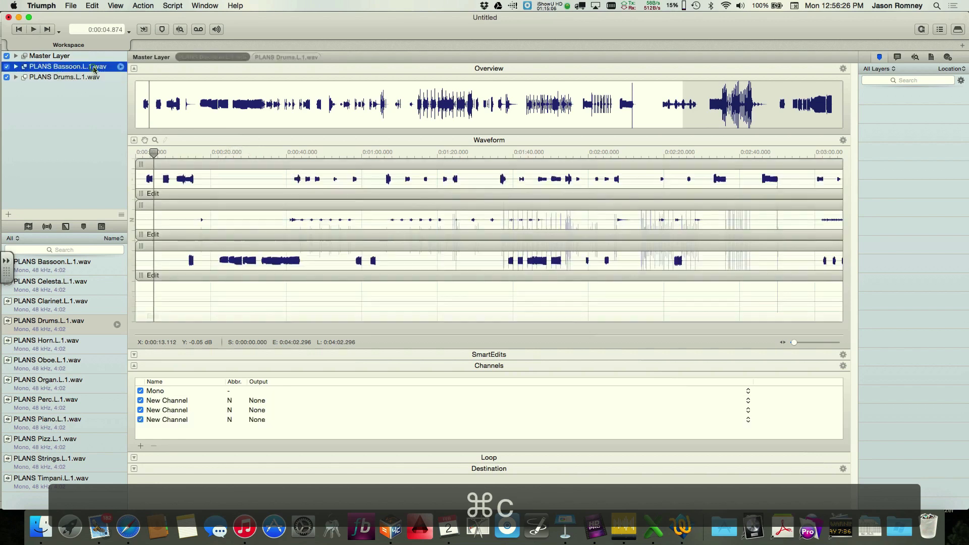
{"action": "left_click", "coordinate": [186, 299]}
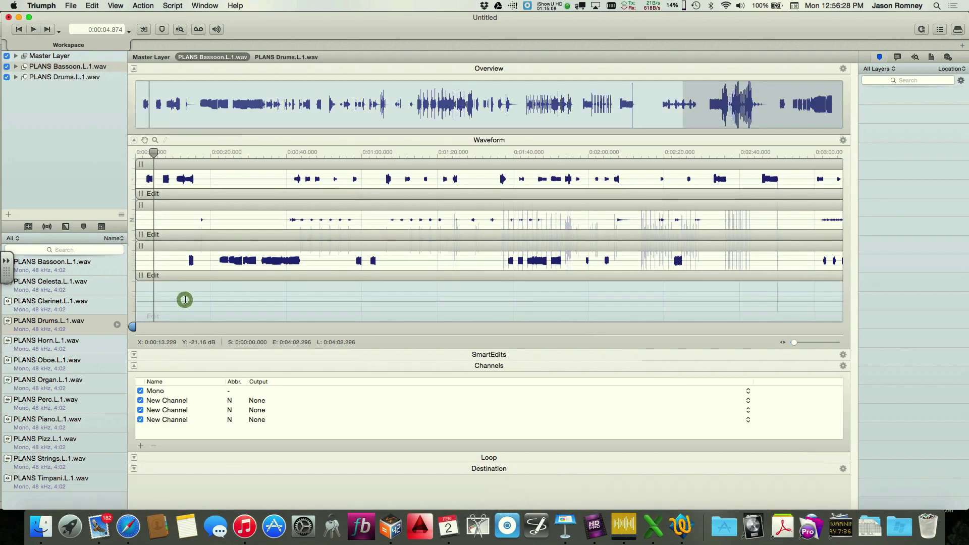
{"action": "key", "text": "super+v"}
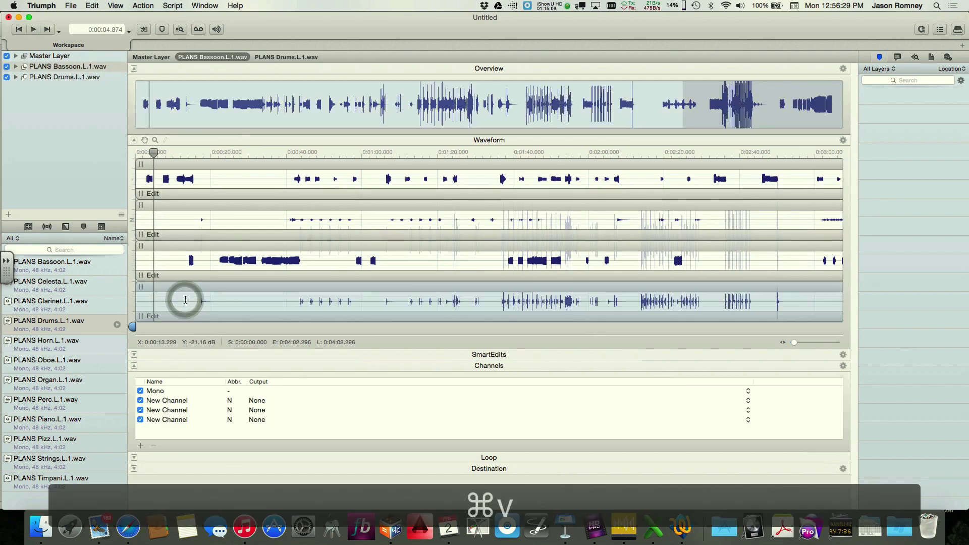
{"action": "left_click", "coordinate": [361, 223]}
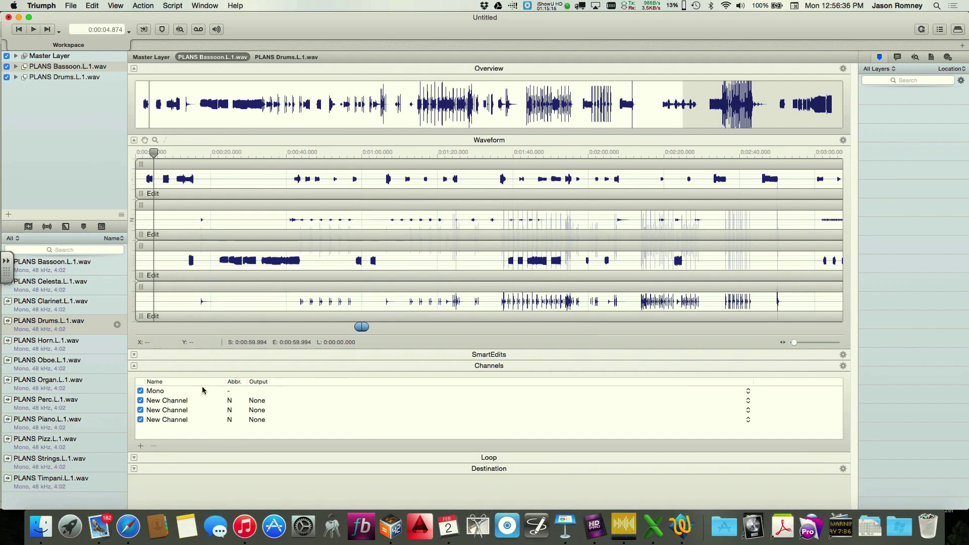
Step: Assign the Bassoon layer's four channels in order to the outputs Channel 1, Channel 2, Channel 3 and Channel 4
{"action": "left_click", "coordinate": [267, 392]}
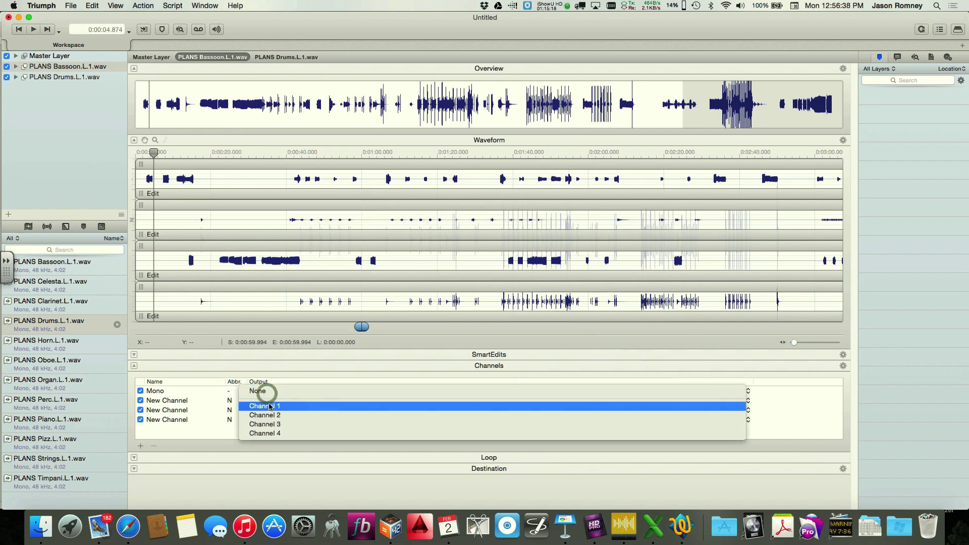
{"action": "left_click", "coordinate": [269, 406]}
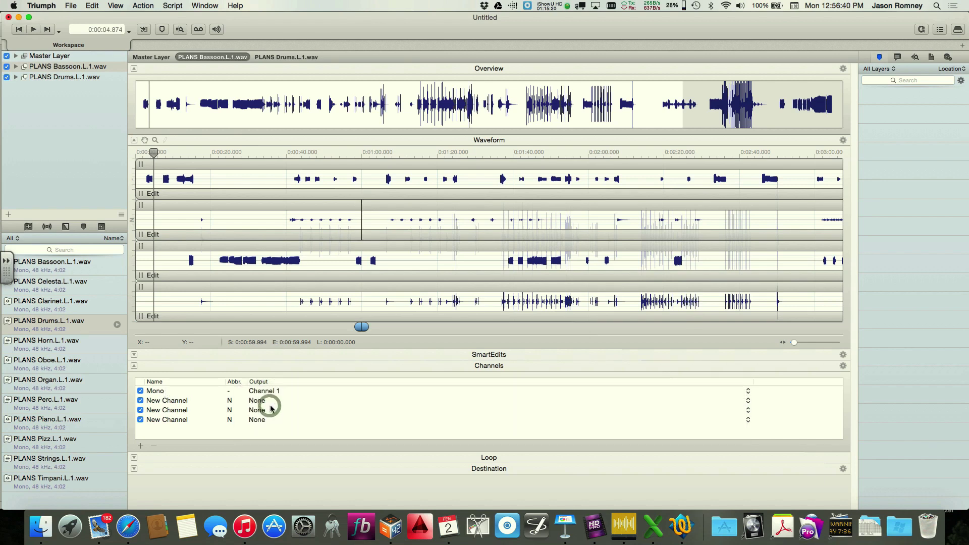
{"action": "left_click", "coordinate": [271, 401]}
{"action": "left_click", "coordinate": [276, 425]}
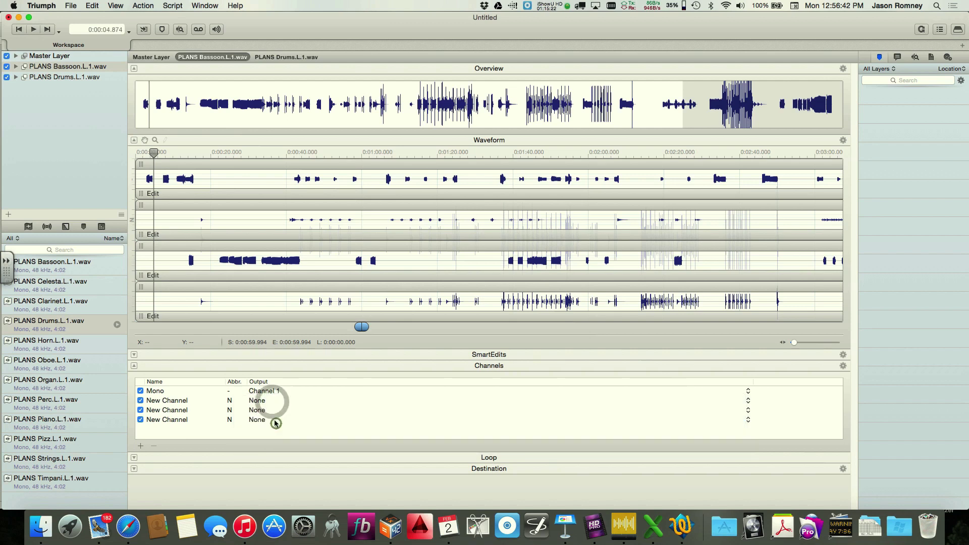
{"action": "left_click", "coordinate": [267, 410]}
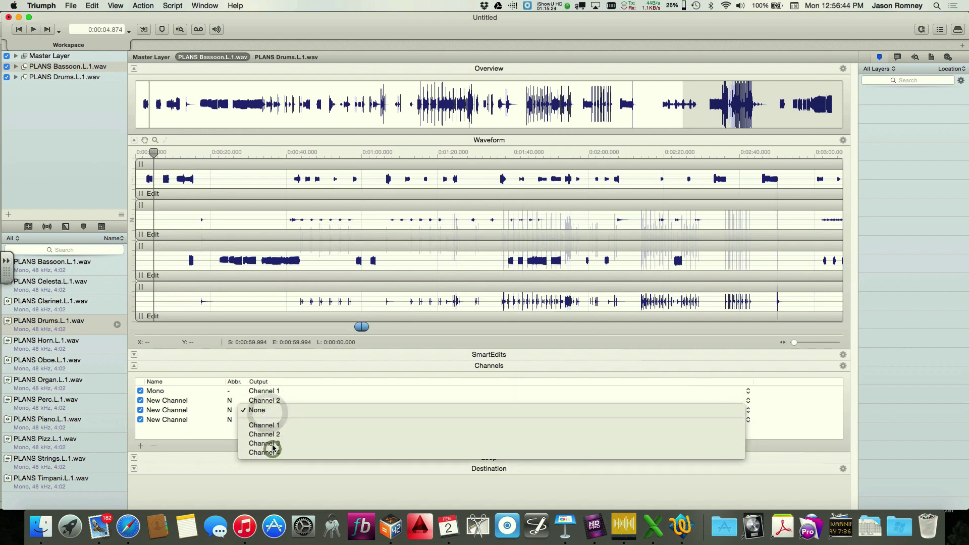
{"action": "left_click", "coordinate": [273, 443]}
{"action": "left_click", "coordinate": [271, 418]}
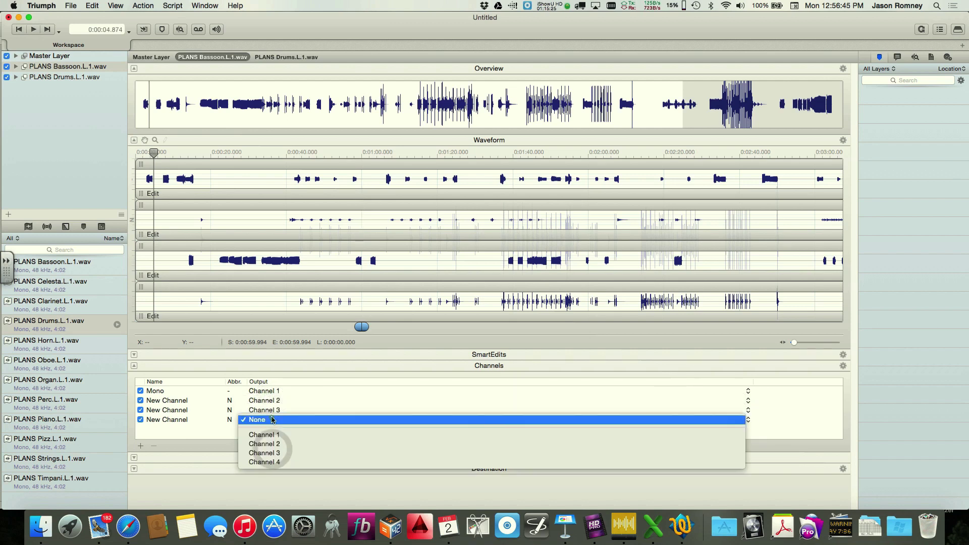
{"action": "left_click", "coordinate": [275, 460]}
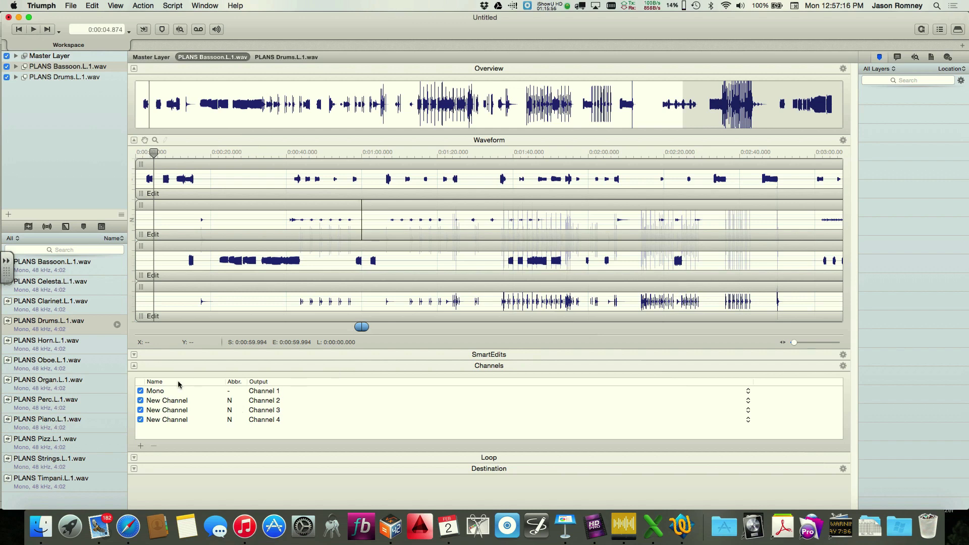
Step: Rename the layer's first channel, Mono, as Bassoon
{"action": "left_click", "coordinate": [154, 392]}
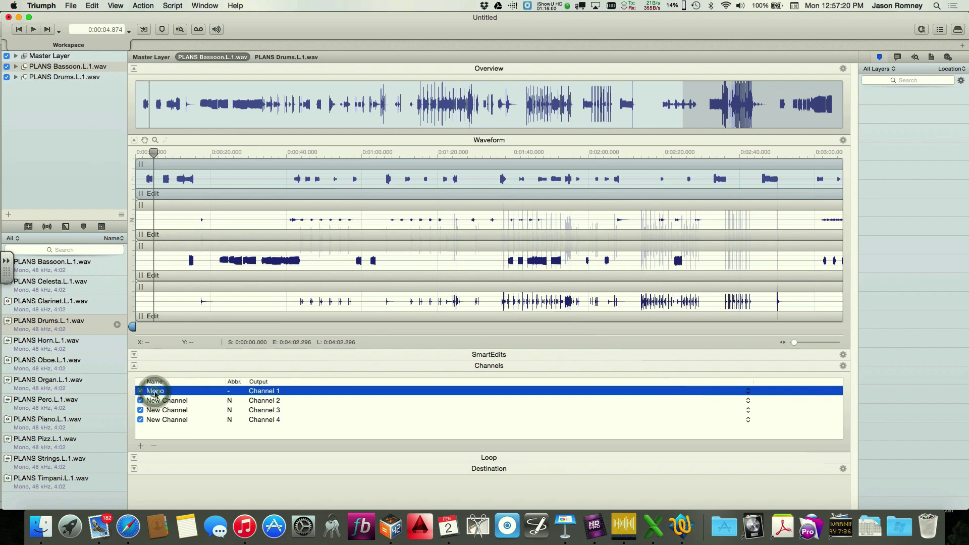
{"action": "left_click", "coordinate": [155, 391]}
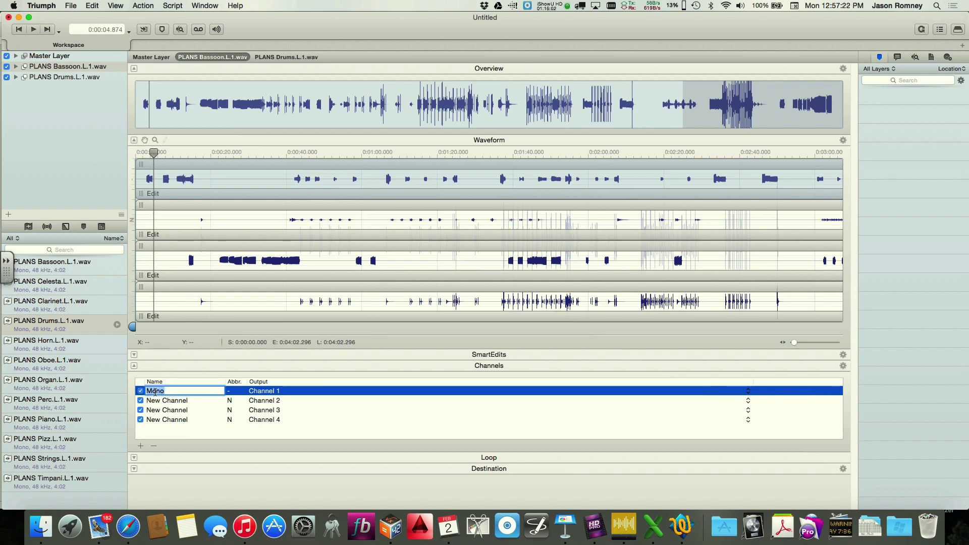
{"action": "type", "text": "Ba"}
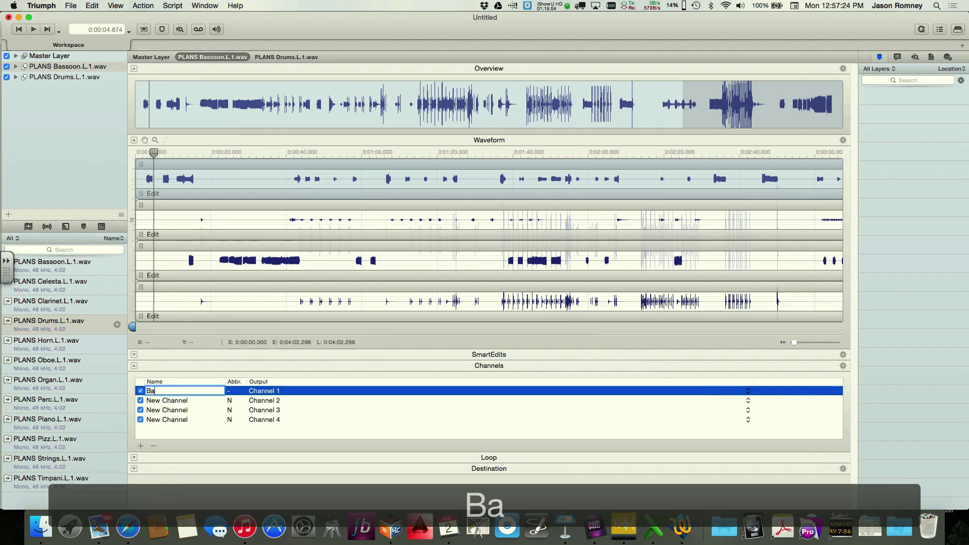
{"action": "type", "text": "ssoon"}
{"action": "key", "text": "Return"}
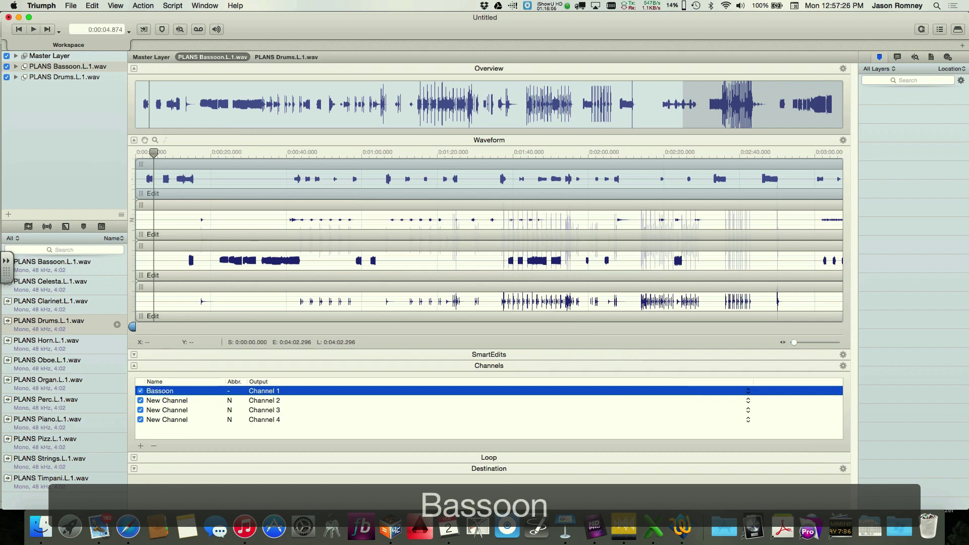
Step: Rename the layer's second channel as Celestia
{"action": "left_click", "coordinate": [162, 401]}
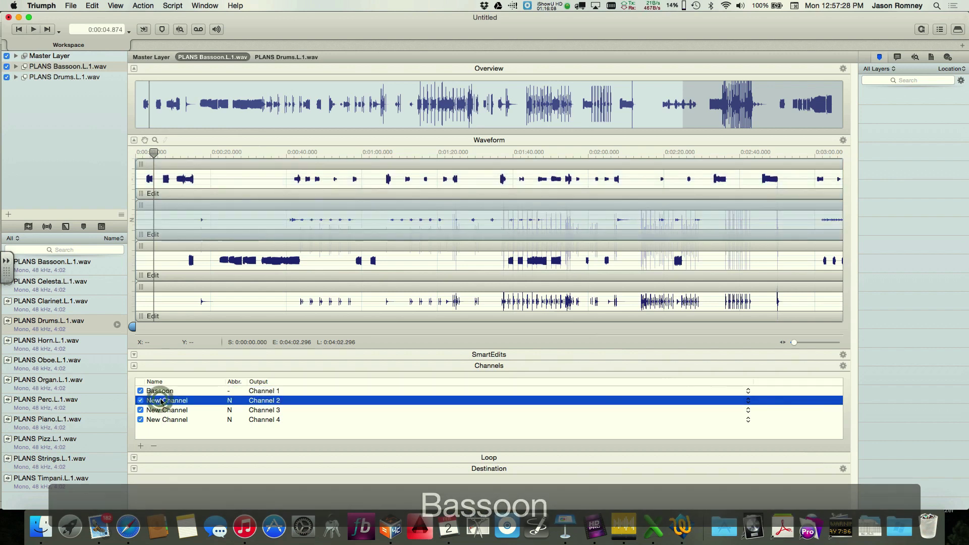
{"action": "left_click", "coordinate": [162, 401]}
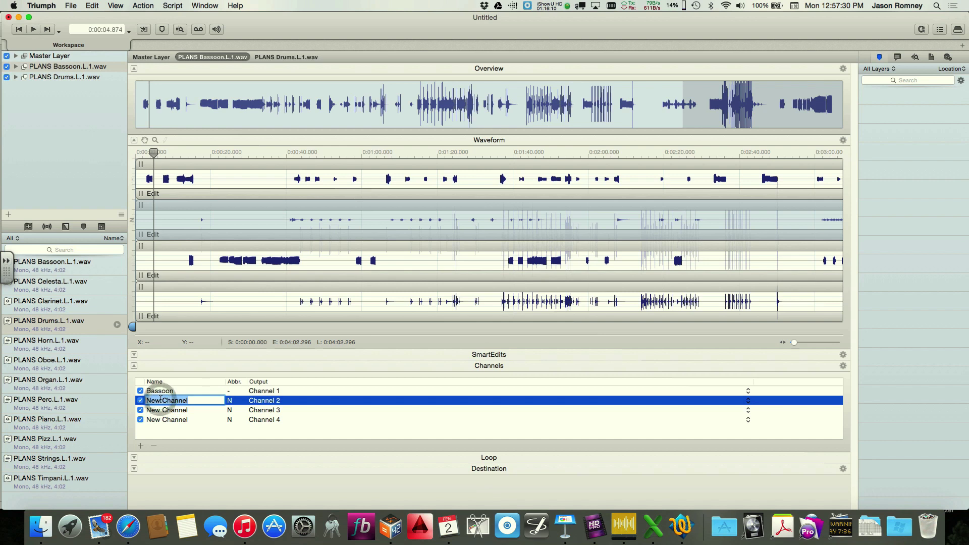
{"action": "type", "text": "Celestia"}
{"action": "key", "text": "Return"}
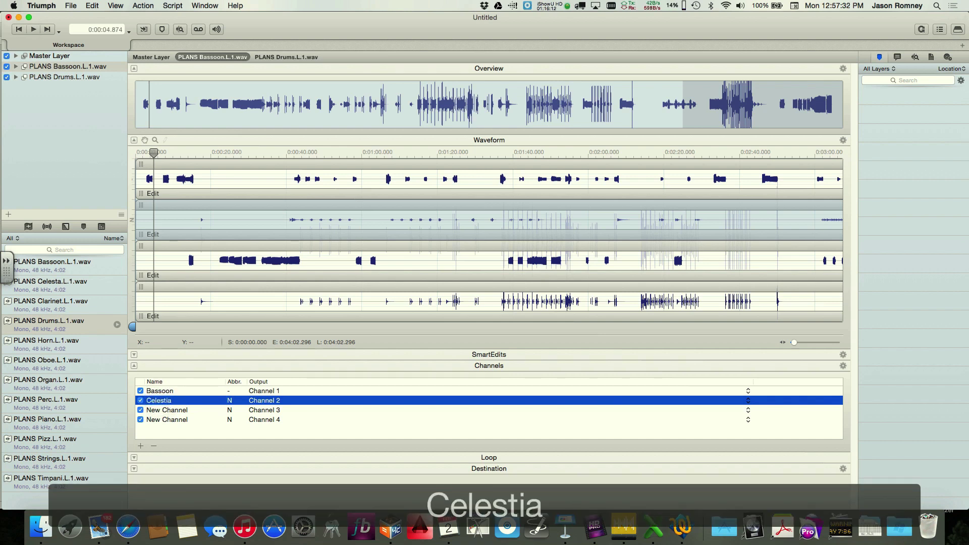
Step: Rename the layer's third channel as Clarinet
{"action": "left_click", "coordinate": [163, 410]}
{"action": "left_click", "coordinate": [163, 410]}
{"action": "type", "text": "Ca"}
{"action": "key", "text": "BackSpace"}
{"action": "type", "text": "larinet"}
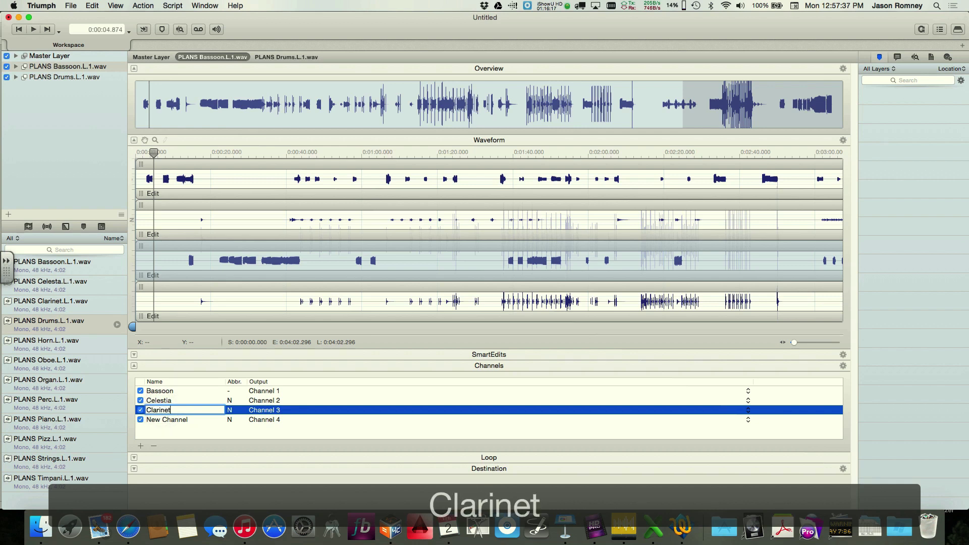
{"action": "key", "text": "Return"}
Step: Rename the layer's fourth channel as Drums
{"action": "left_click", "coordinate": [164, 418]}
{"action": "left_click", "coordinate": [167, 420]}
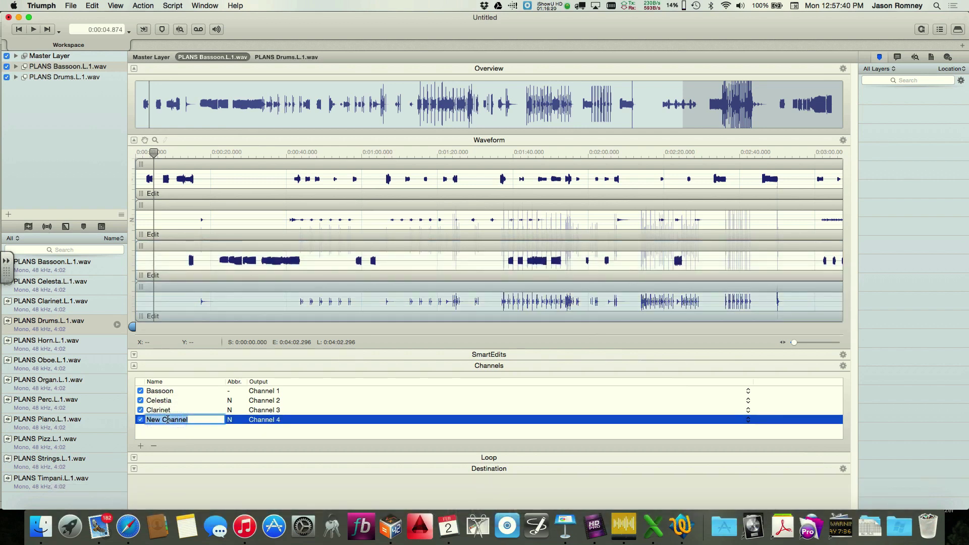
{"action": "type", "text": "Drums"}
{"action": "key", "text": "Return"}
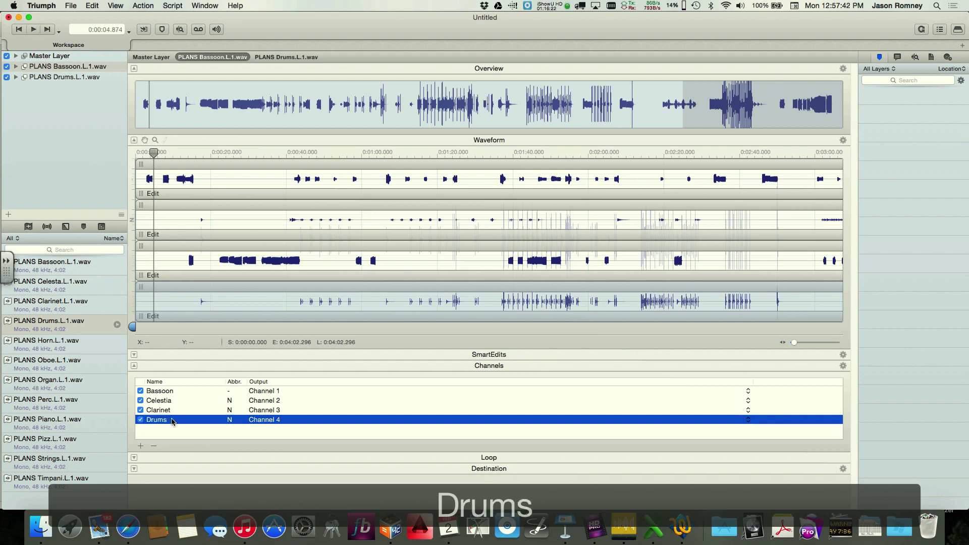
Step: Set the abbreviations of the Bassoon, Celestia, Clarinet and Drums channels to 1, 2, 3 and 4, and clear the channel selection
{"action": "left_click", "coordinate": [231, 392]}
{"action": "left_click", "coordinate": [230, 393]}
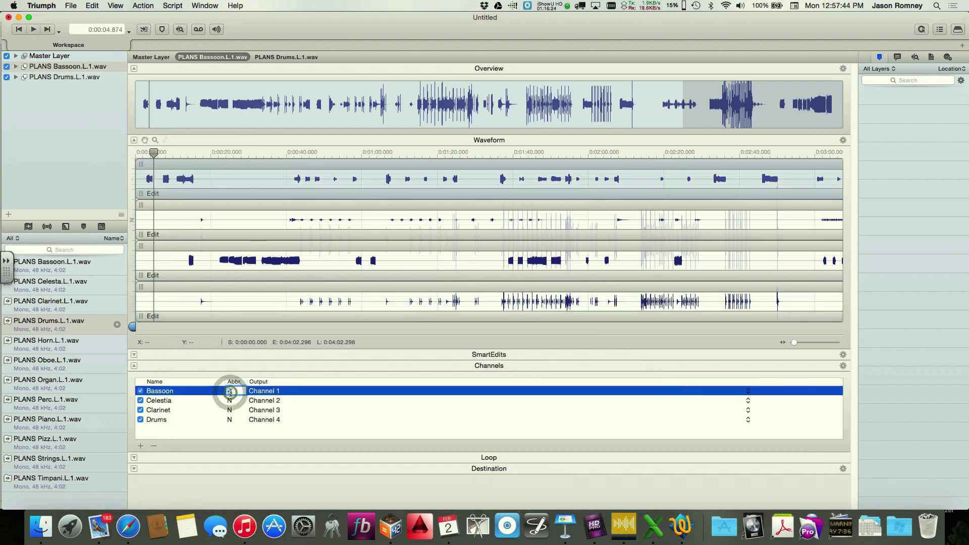
{"action": "type", "text": "1"}
{"action": "left_click", "coordinate": [231, 401]}
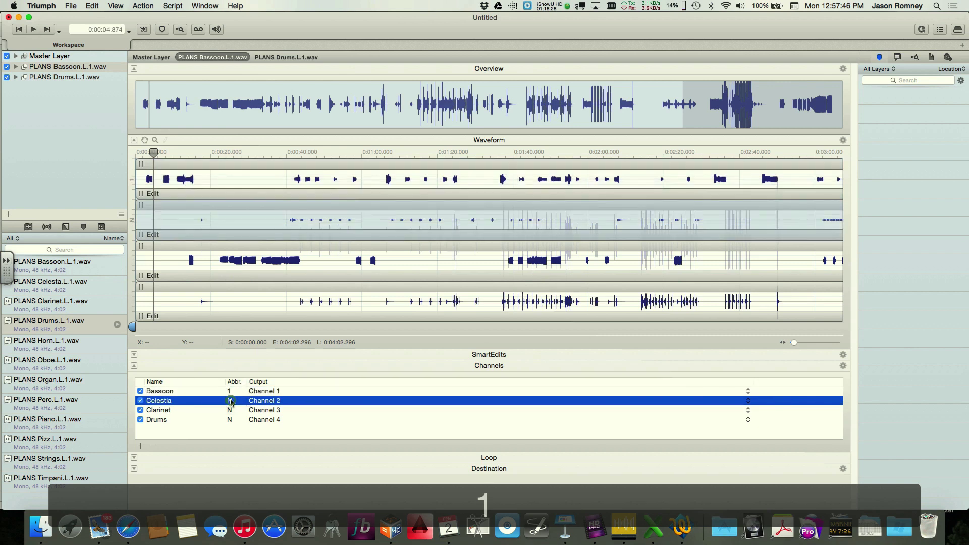
{"action": "left_click", "coordinate": [231, 401]}
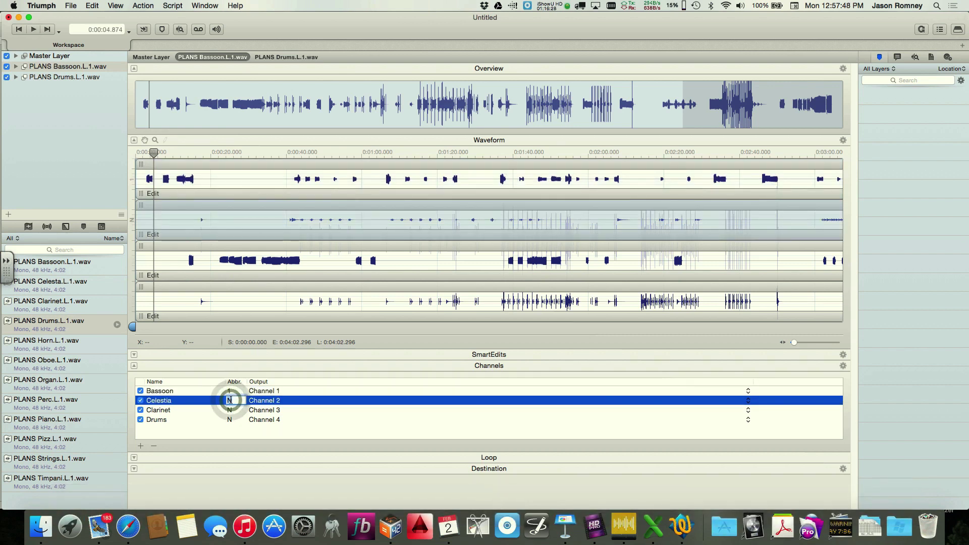
{"action": "type", "text": "2"}
{"action": "left_click", "coordinate": [231, 410]}
{"action": "left_click", "coordinate": [230, 410]}
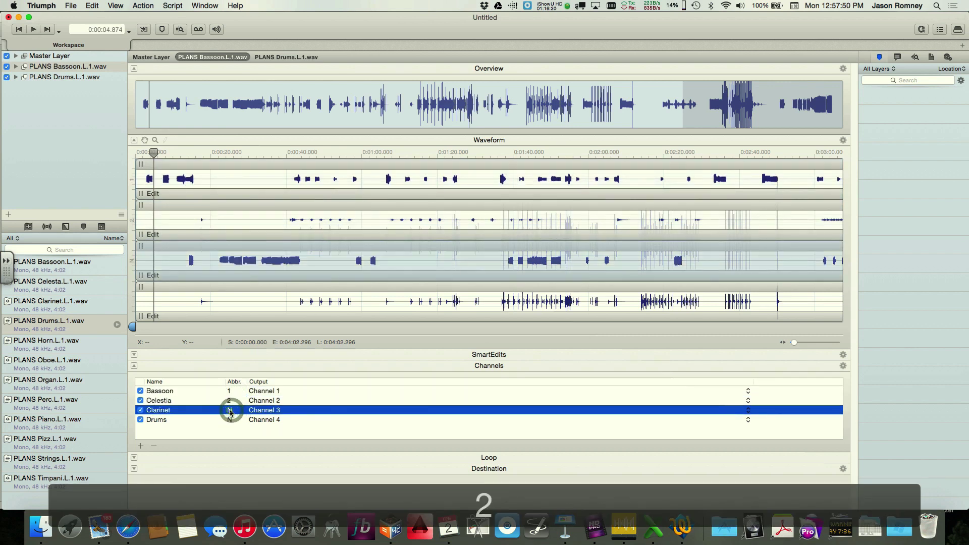
{"action": "type", "text": "3"}
{"action": "left_click", "coordinate": [230, 420]}
{"action": "left_click", "coordinate": [230, 420]}
{"action": "type", "text": "4"}
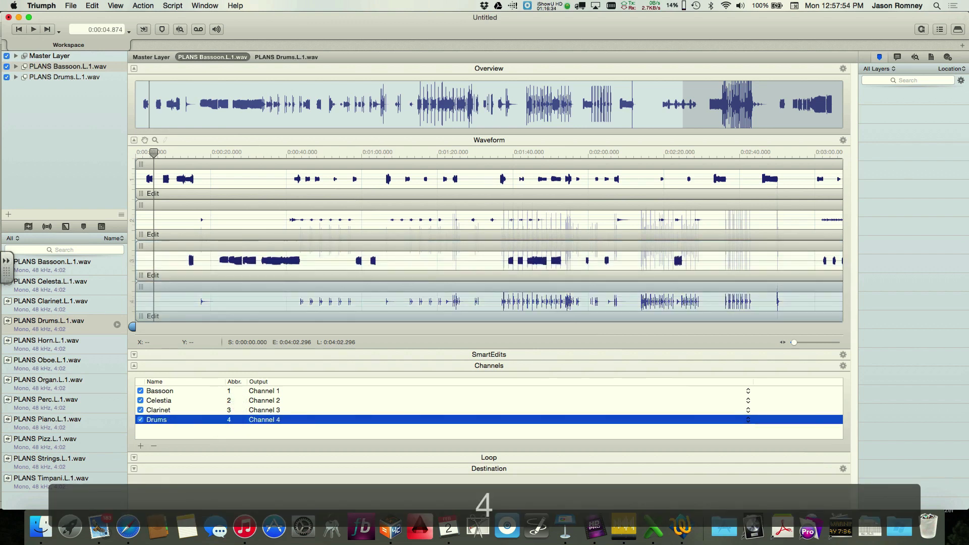
{"action": "left_click", "coordinate": [255, 433]}
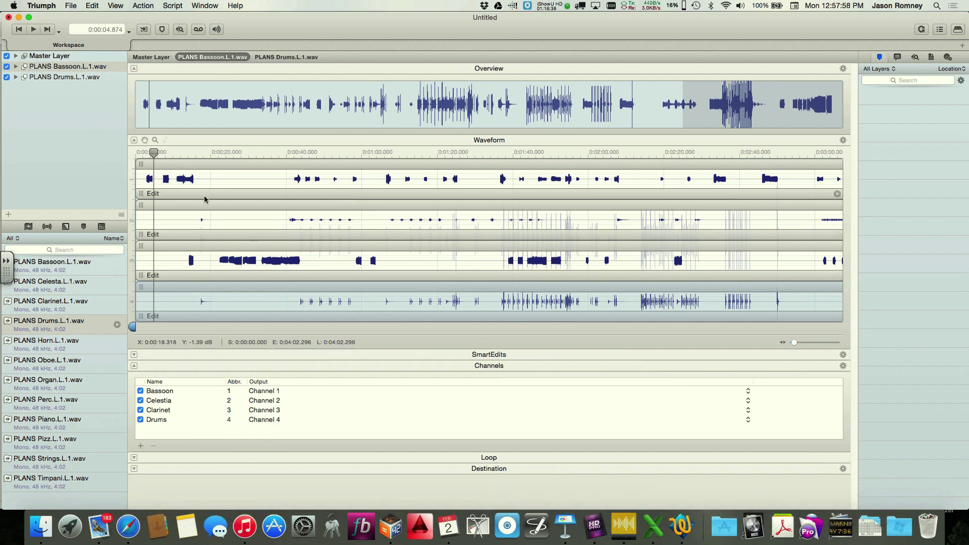
Step: Set up a render of the workspace as a 16-bit interleaved AIFF at 48000 Hz with dithering disabled
{"action": "left_click", "coordinate": [72, 6]}
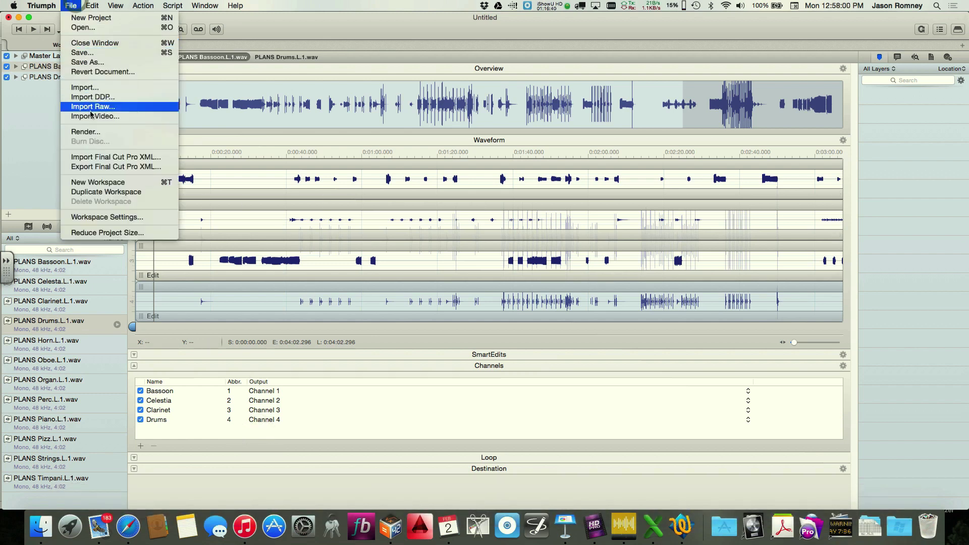
{"action": "left_click", "coordinate": [94, 131]}
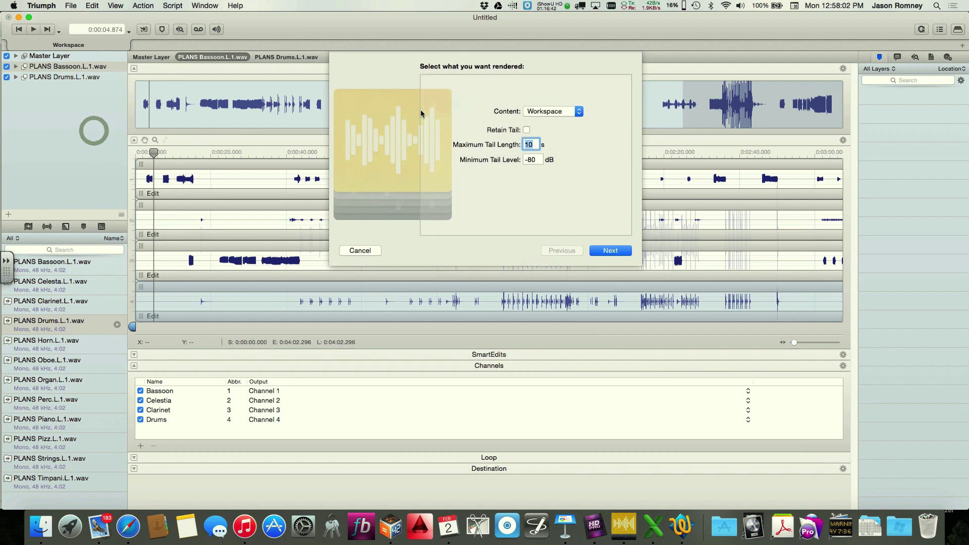
{"action": "left_click", "coordinate": [615, 251]}
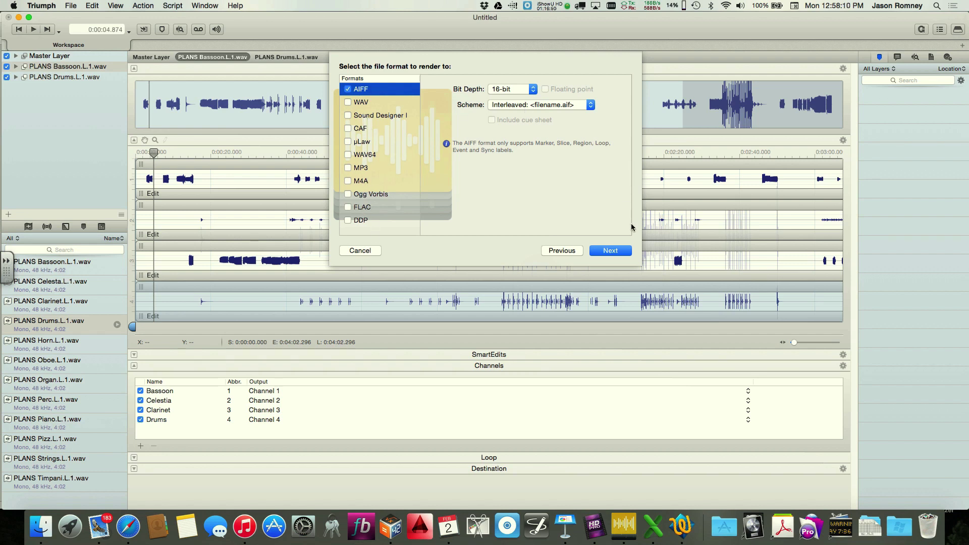
{"action": "left_click", "coordinate": [619, 251]}
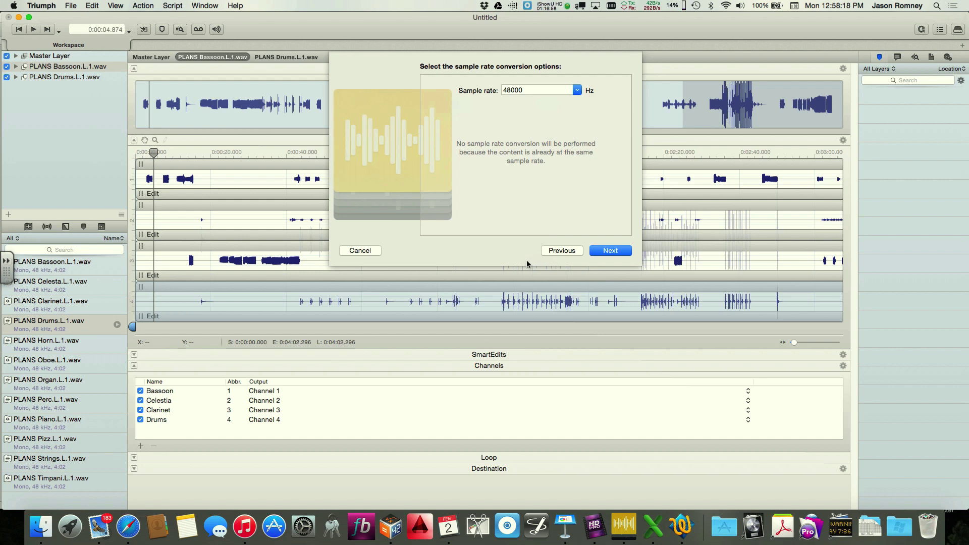
{"action": "left_click", "coordinate": [618, 251]}
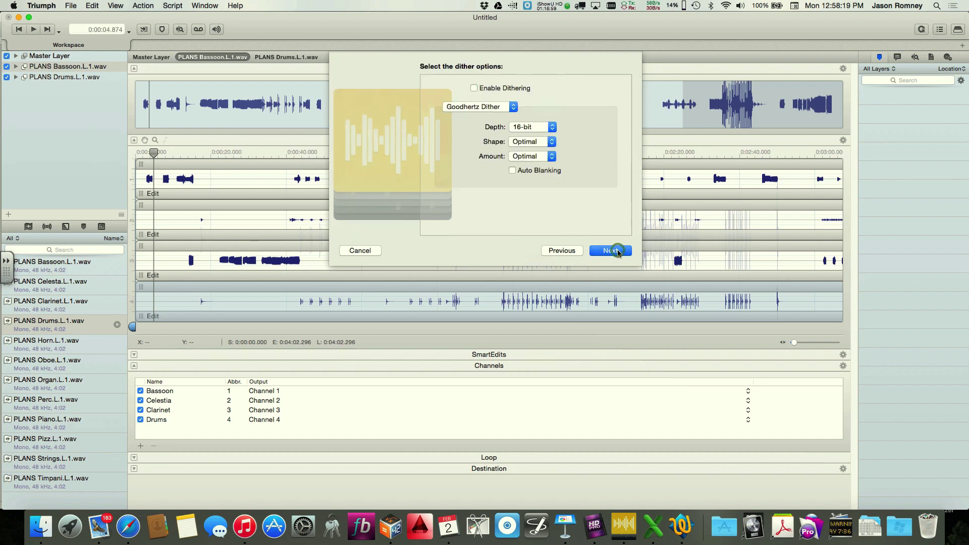
{"action": "left_click", "coordinate": [507, 105]}
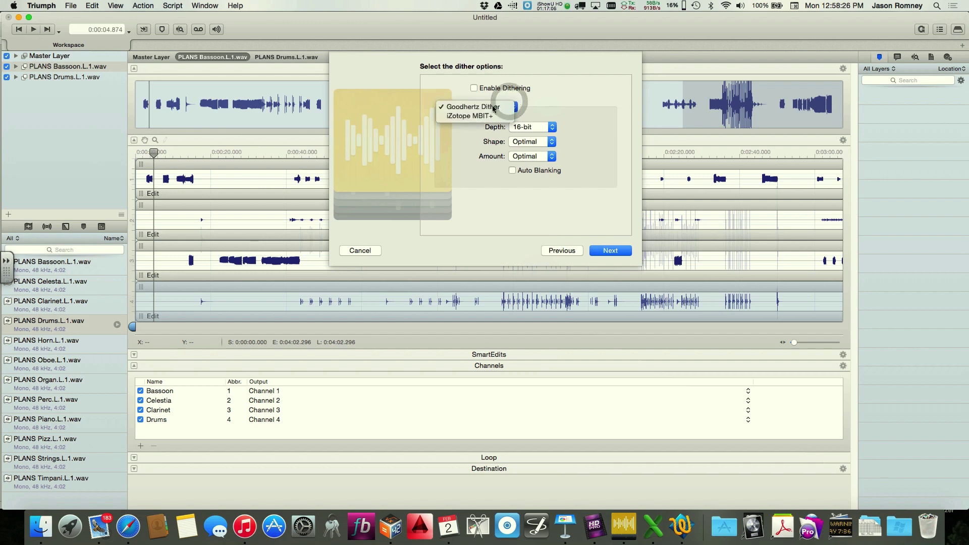
{"action": "left_click", "coordinate": [543, 98]}
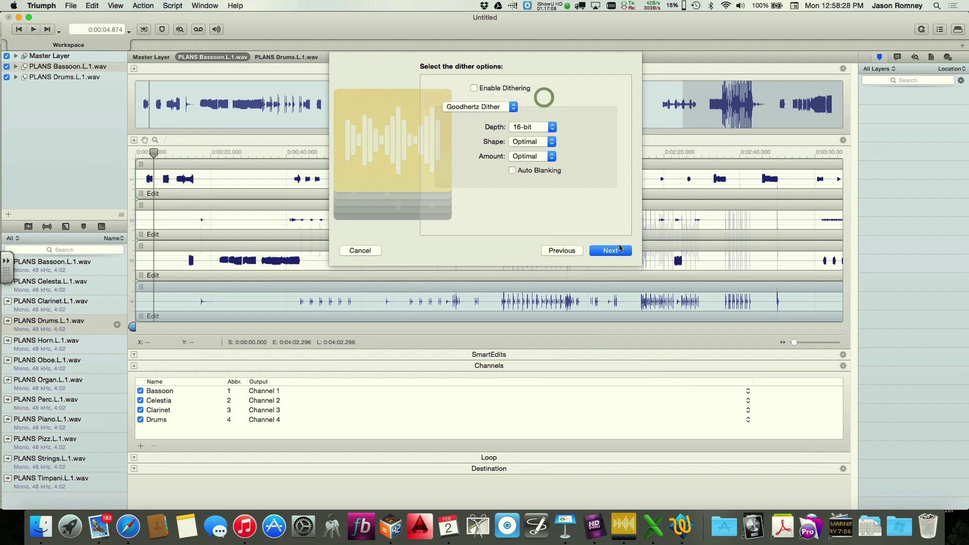
{"action": "left_click", "coordinate": [618, 251]}
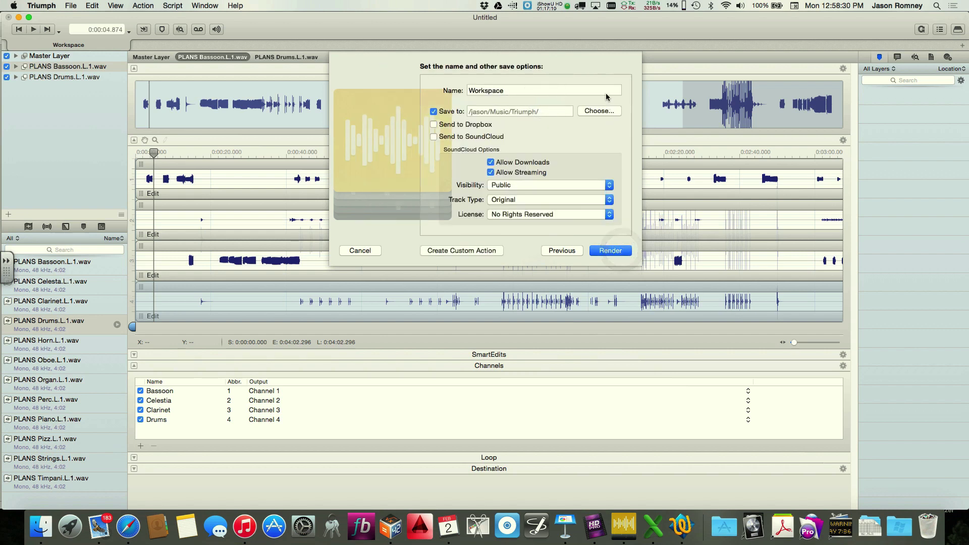
Step: Name the render 101_Multi_Demo, choose the Richard volume as its save location, and render it
{"action": "double_click", "coordinate": [585, 93]}
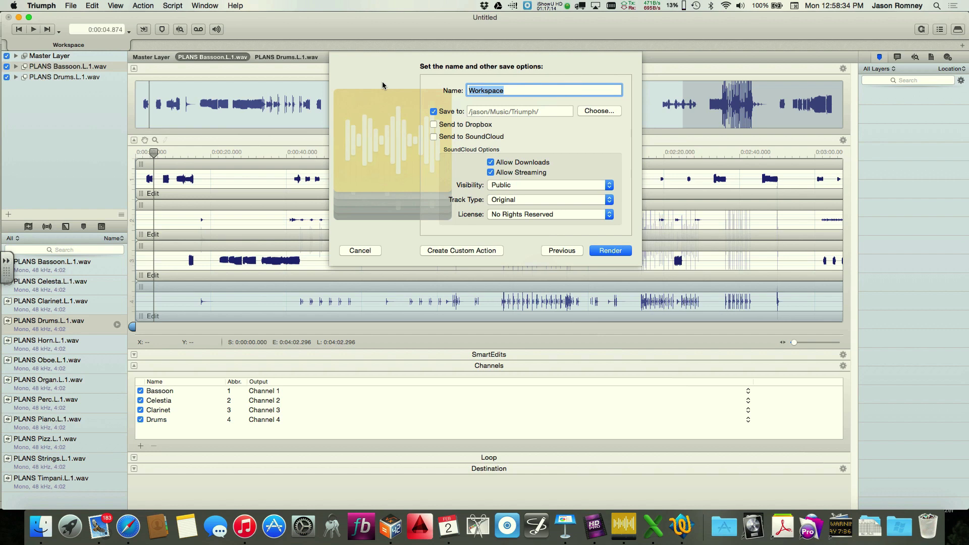
{"action": "type", "text": "101_Multi"}
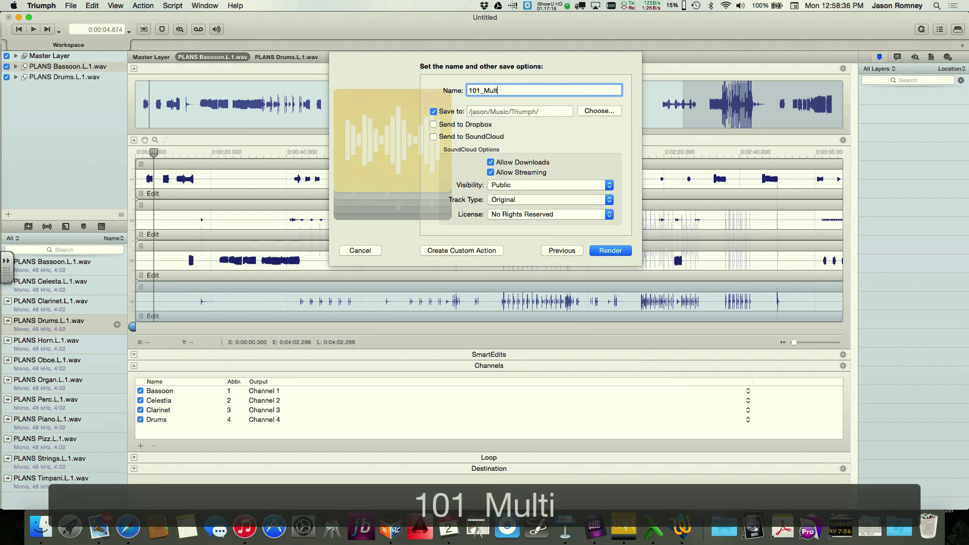
{"action": "type", "text": "_"}
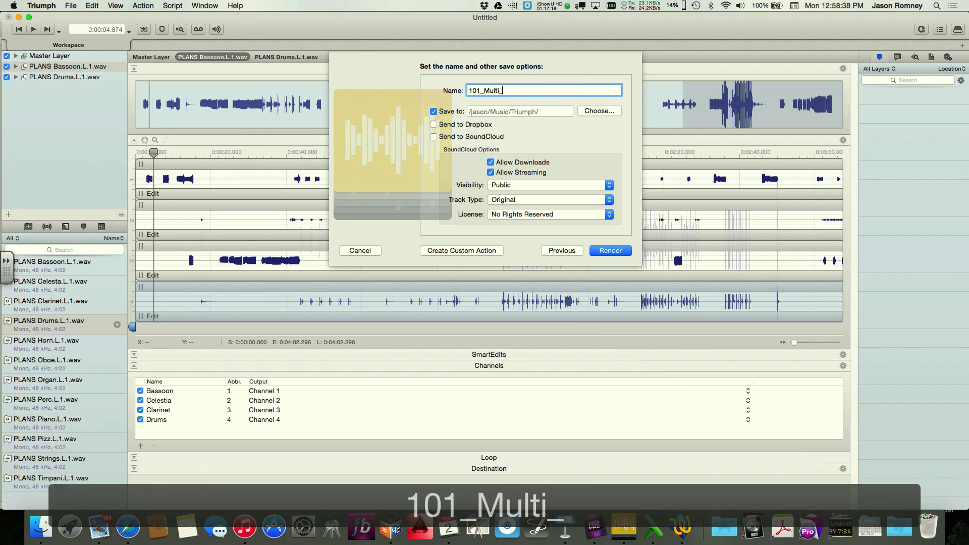
{"action": "type", "text": "Demo"}
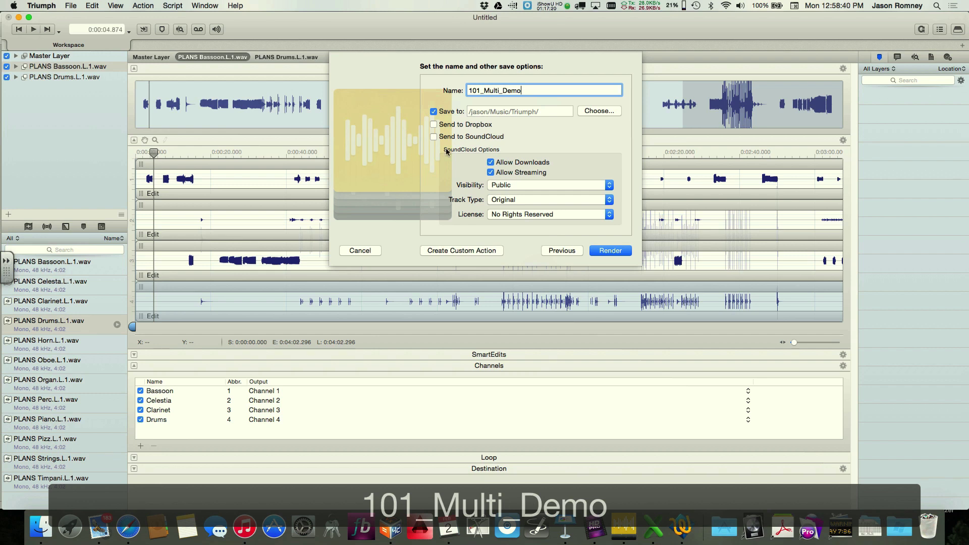
{"action": "left_click", "coordinate": [596, 110]}
{"action": "left_click", "coordinate": [331, 219]}
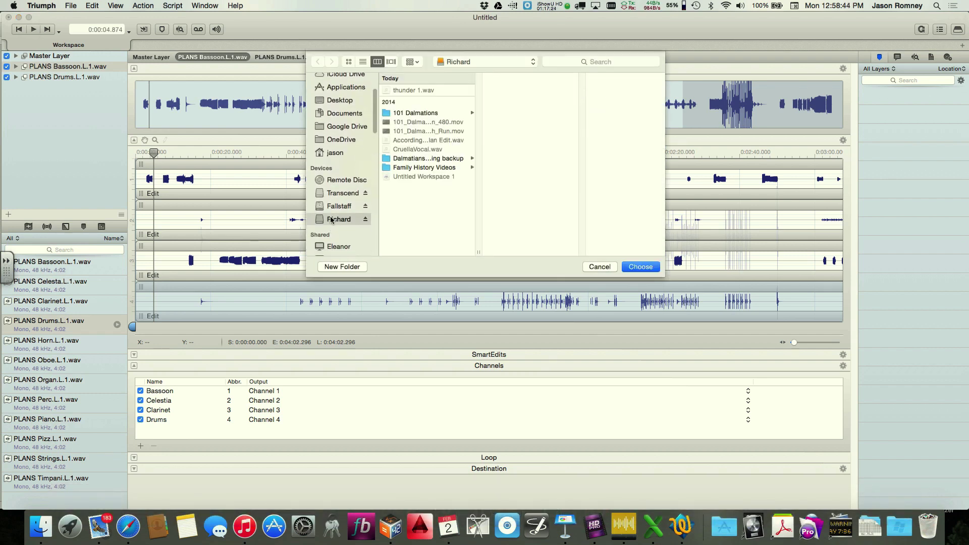
{"action": "left_click", "coordinate": [323, 219]}
{"action": "left_click", "coordinate": [641, 267]}
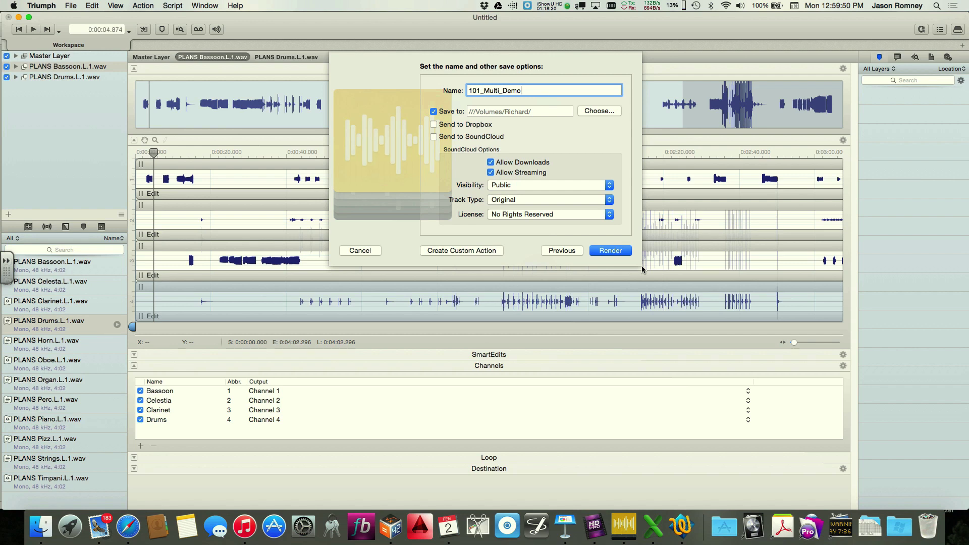
{"action": "left_click", "coordinate": [608, 251]}
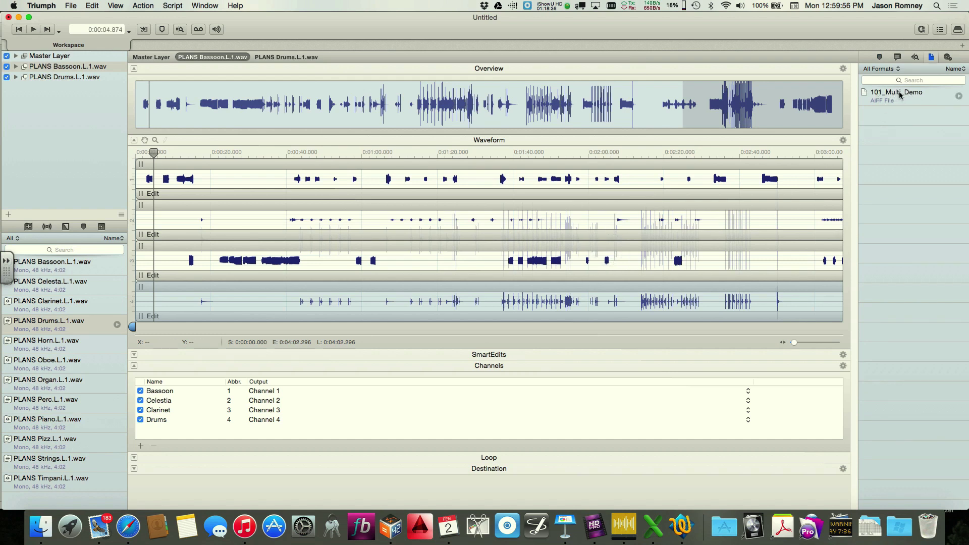
Step: Switch to Finder and select the rendered 101_Multi_Demo.aif on the Richard volume
{"action": "left_click", "coordinate": [43, 527]}
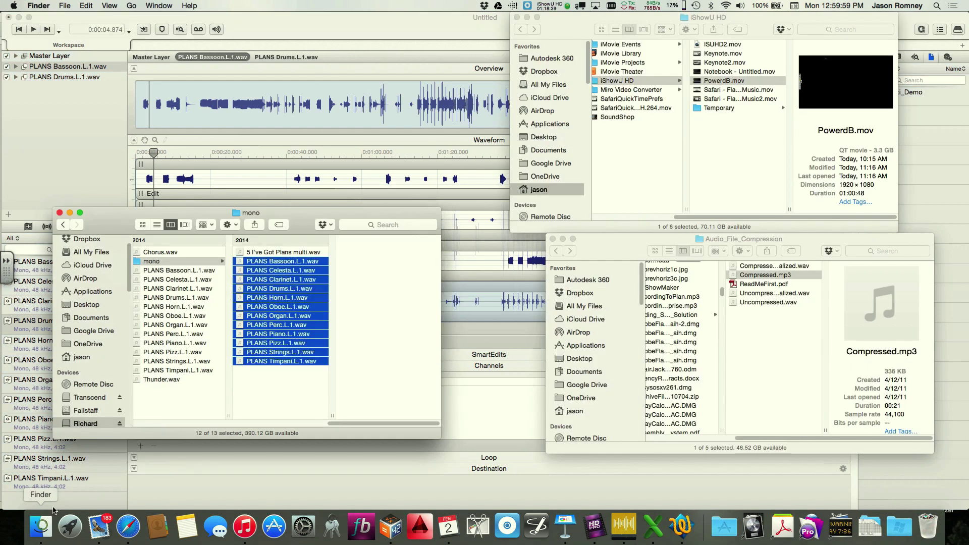
{"action": "left_click", "coordinate": [67, 424]}
{"action": "left_click", "coordinate": [171, 252]}
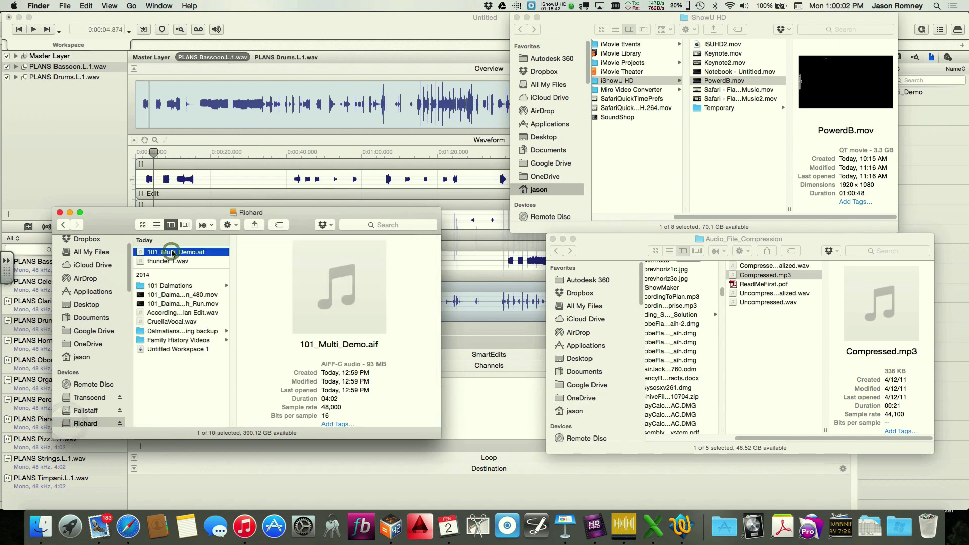
Step: Launch QLab, add 101_Multi_Demo.aif from Finder to the main cue list, and postpone the software update
{"action": "left_click", "coordinate": [750, 526]}
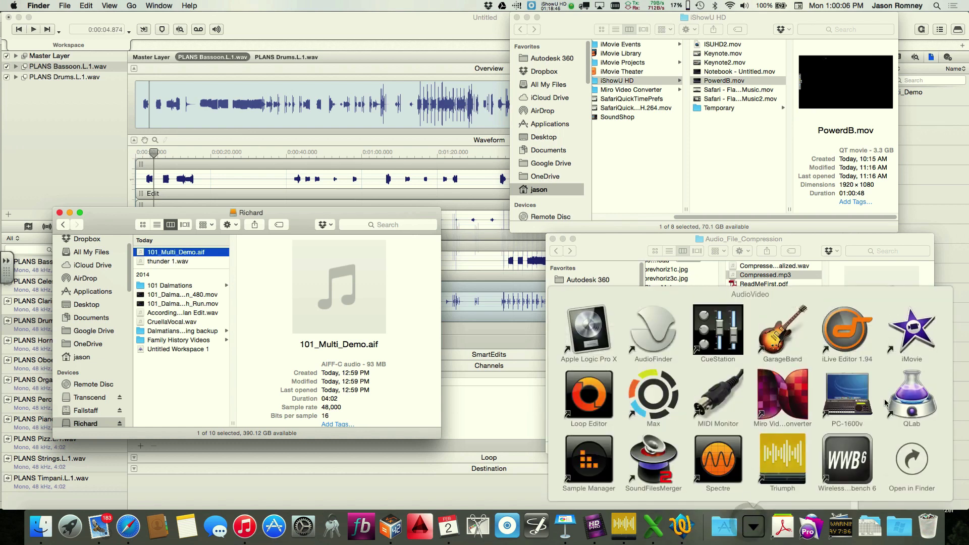
{"action": "left_click", "coordinate": [906, 403]}
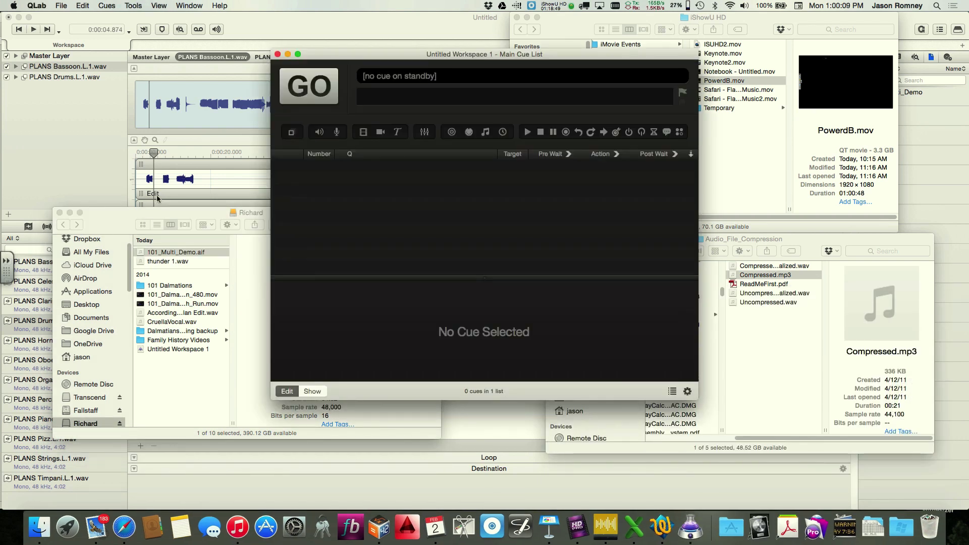
{"action": "left_click_drag", "start_coordinate": [141, 252], "coordinate": [419, 225]}
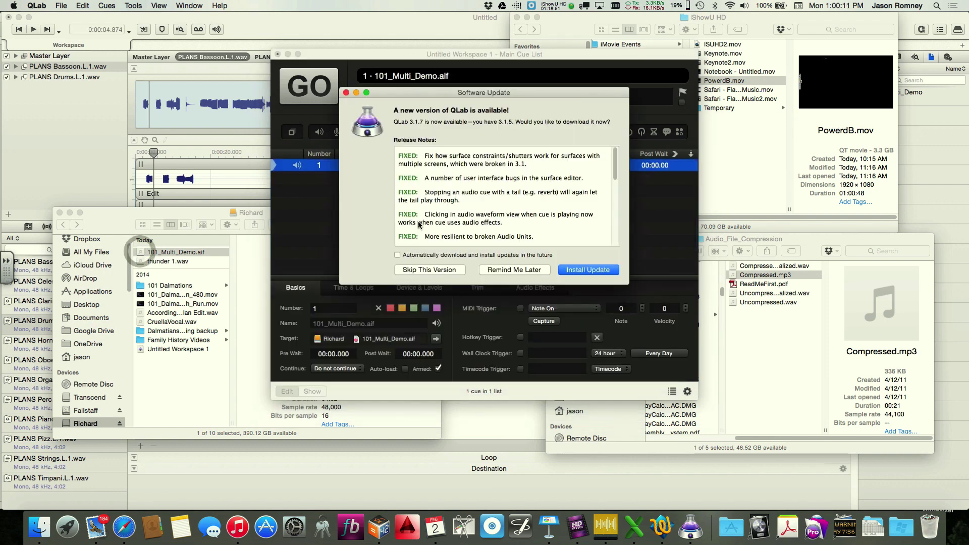
{"action": "left_click", "coordinate": [513, 269]}
Step: Show the cue's Device & Levels settings and enlarge the window and inspector to reveal the whole crosspoint matrix
{"action": "left_click", "coordinate": [433, 287]}
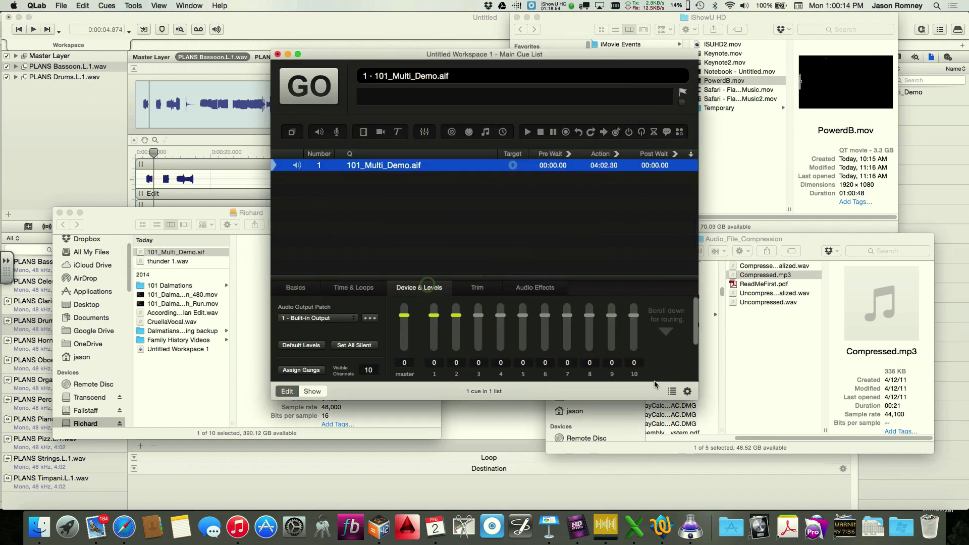
{"action": "left_click_drag", "start_coordinate": [697, 399], "coordinate": [697, 471]}
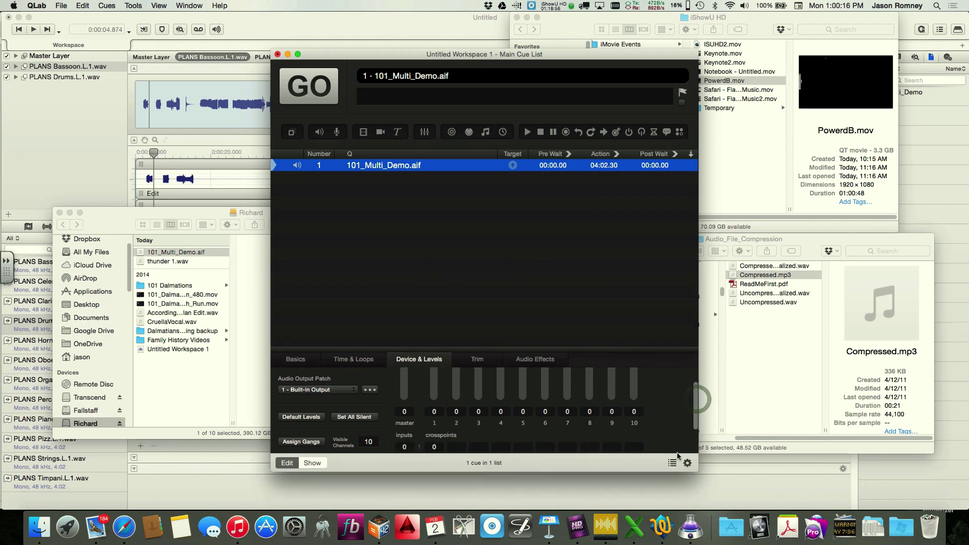
{"action": "left_click_drag", "start_coordinate": [548, 335], "coordinate": [541, 252]}
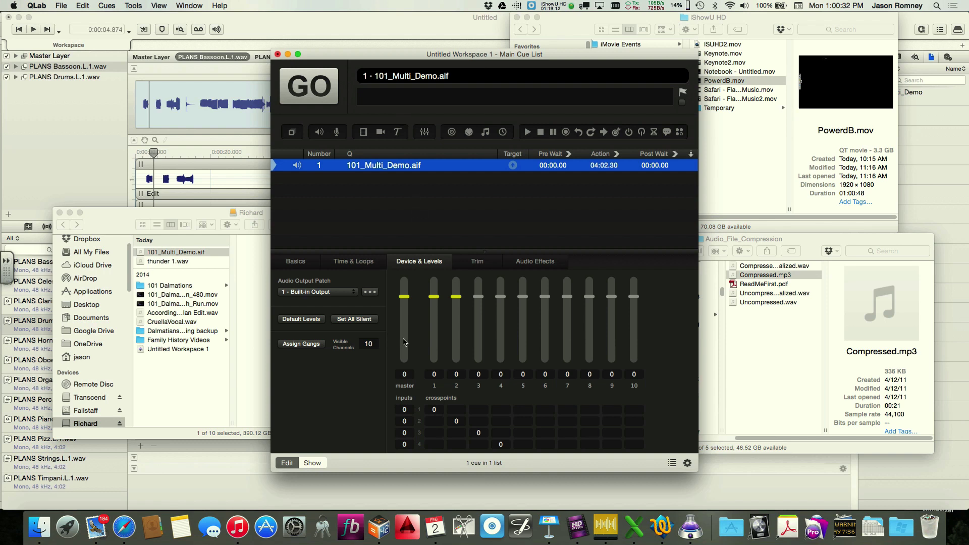
Step: Clear the crosspoints from input 3 to output 3 and input 4 to output 4, and open the input 3 to output 1 crosspoint
{"action": "left_click", "coordinate": [479, 433]}
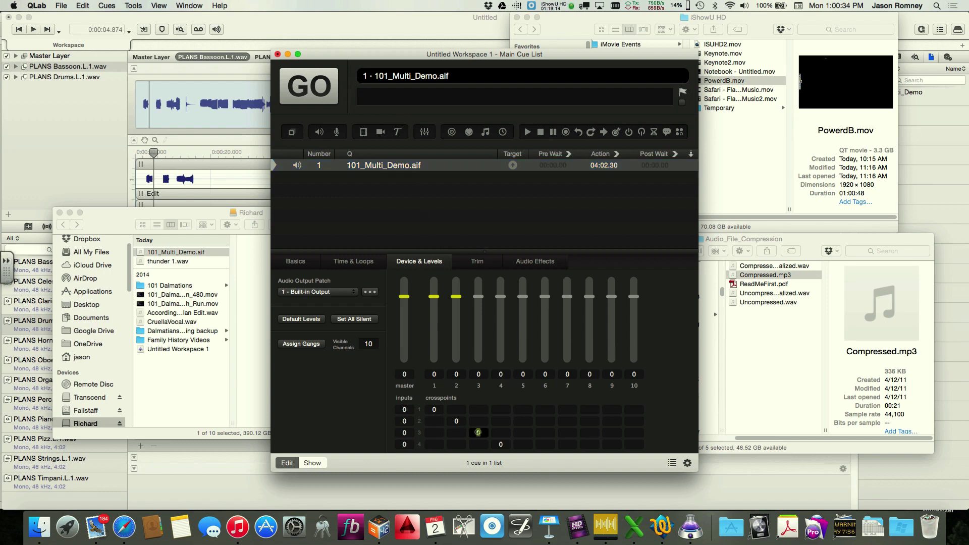
{"action": "key", "text": "Right"}
{"action": "key", "text": "Down"}
{"action": "key", "text": "Left"}
{"action": "key", "text": "Left"}
{"action": "key", "text": "Left"}
{"action": "key", "text": "Up"}
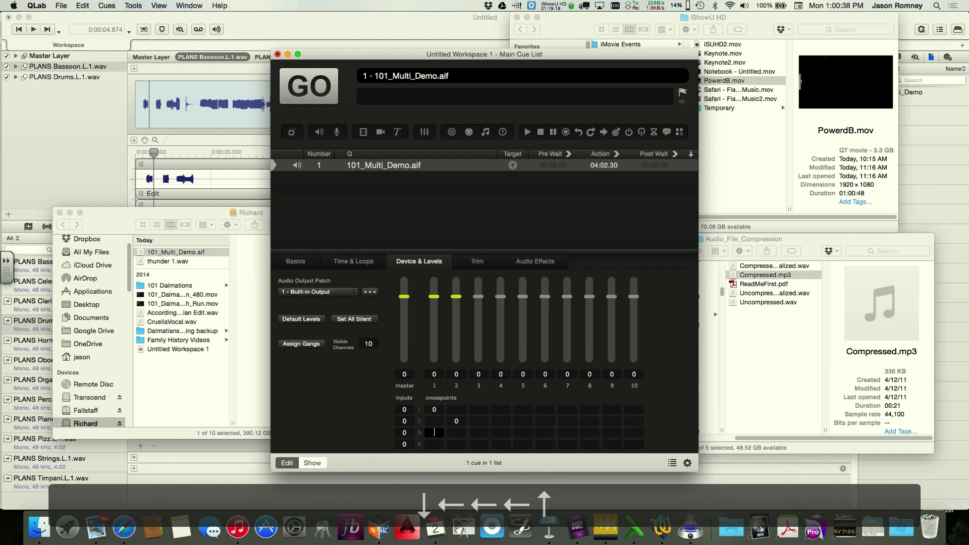